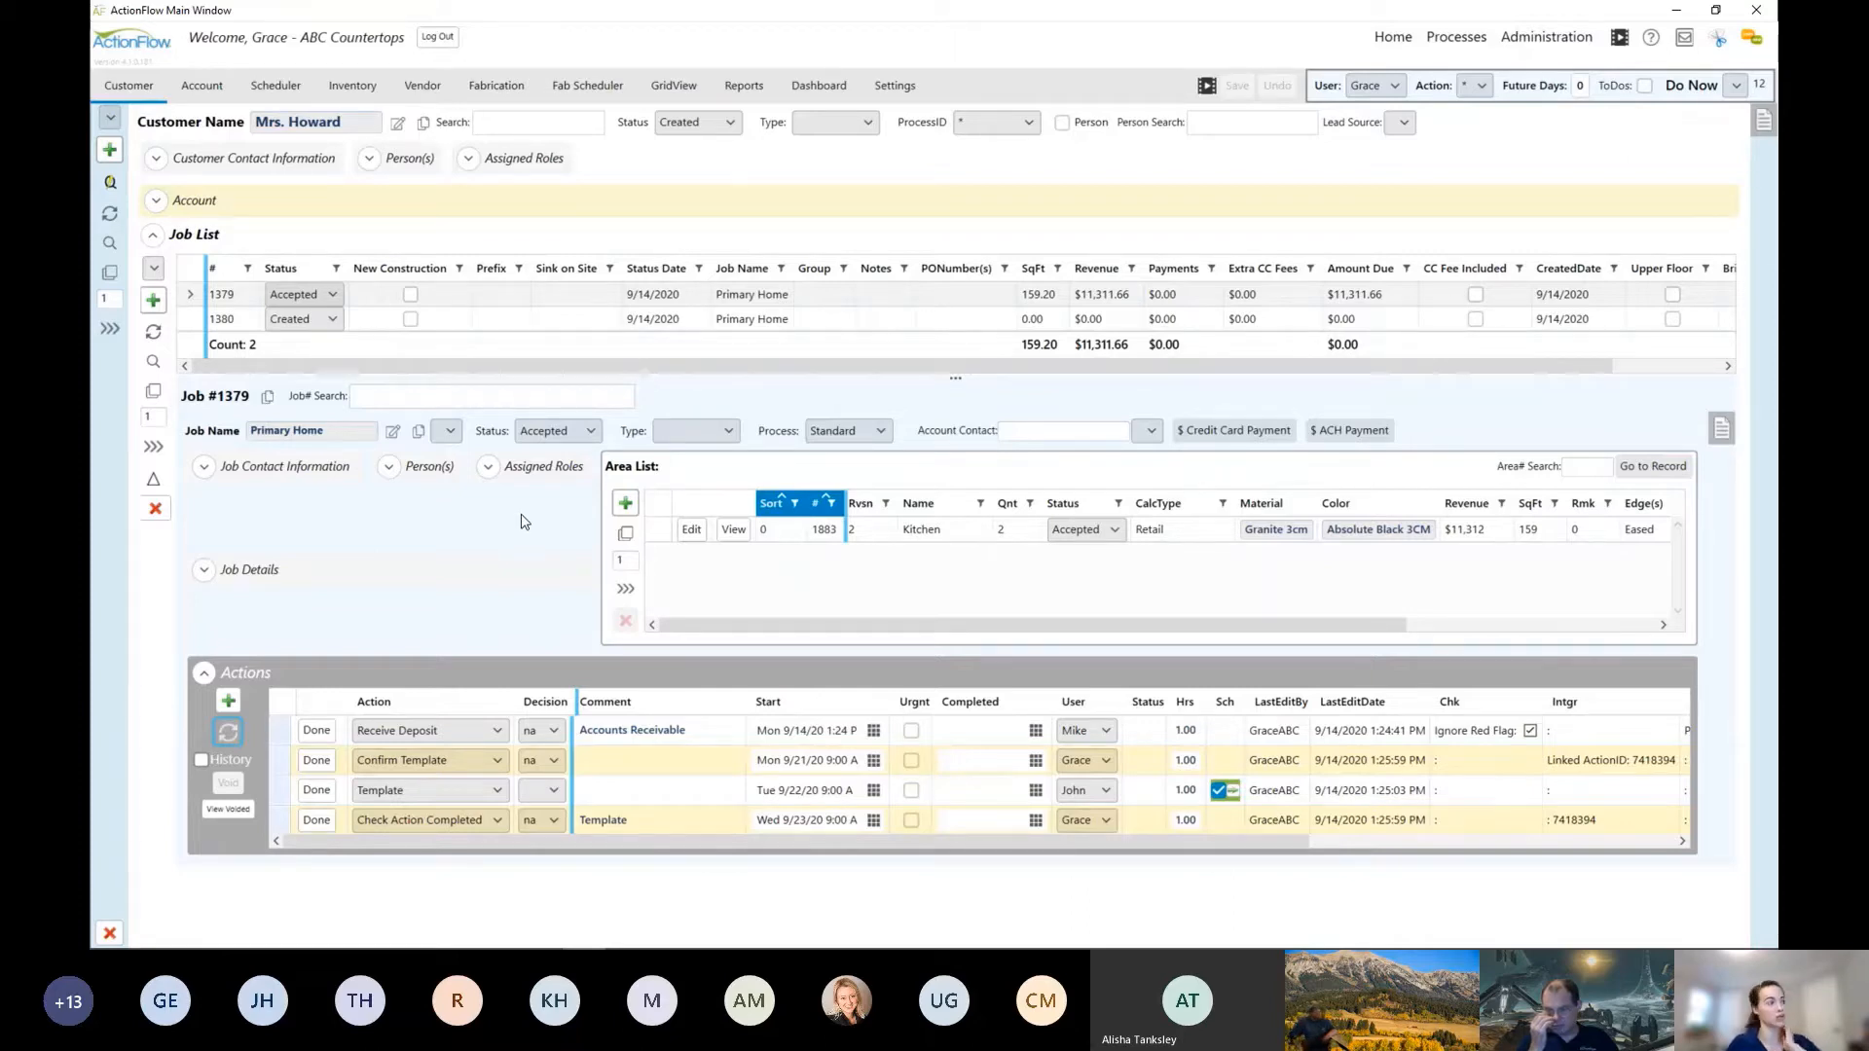
Step: Include to-dos in the Do Now list and open the record of the Long Term Task about sorting through old documents
{"action": "left_click", "coordinate": [1645, 87]}
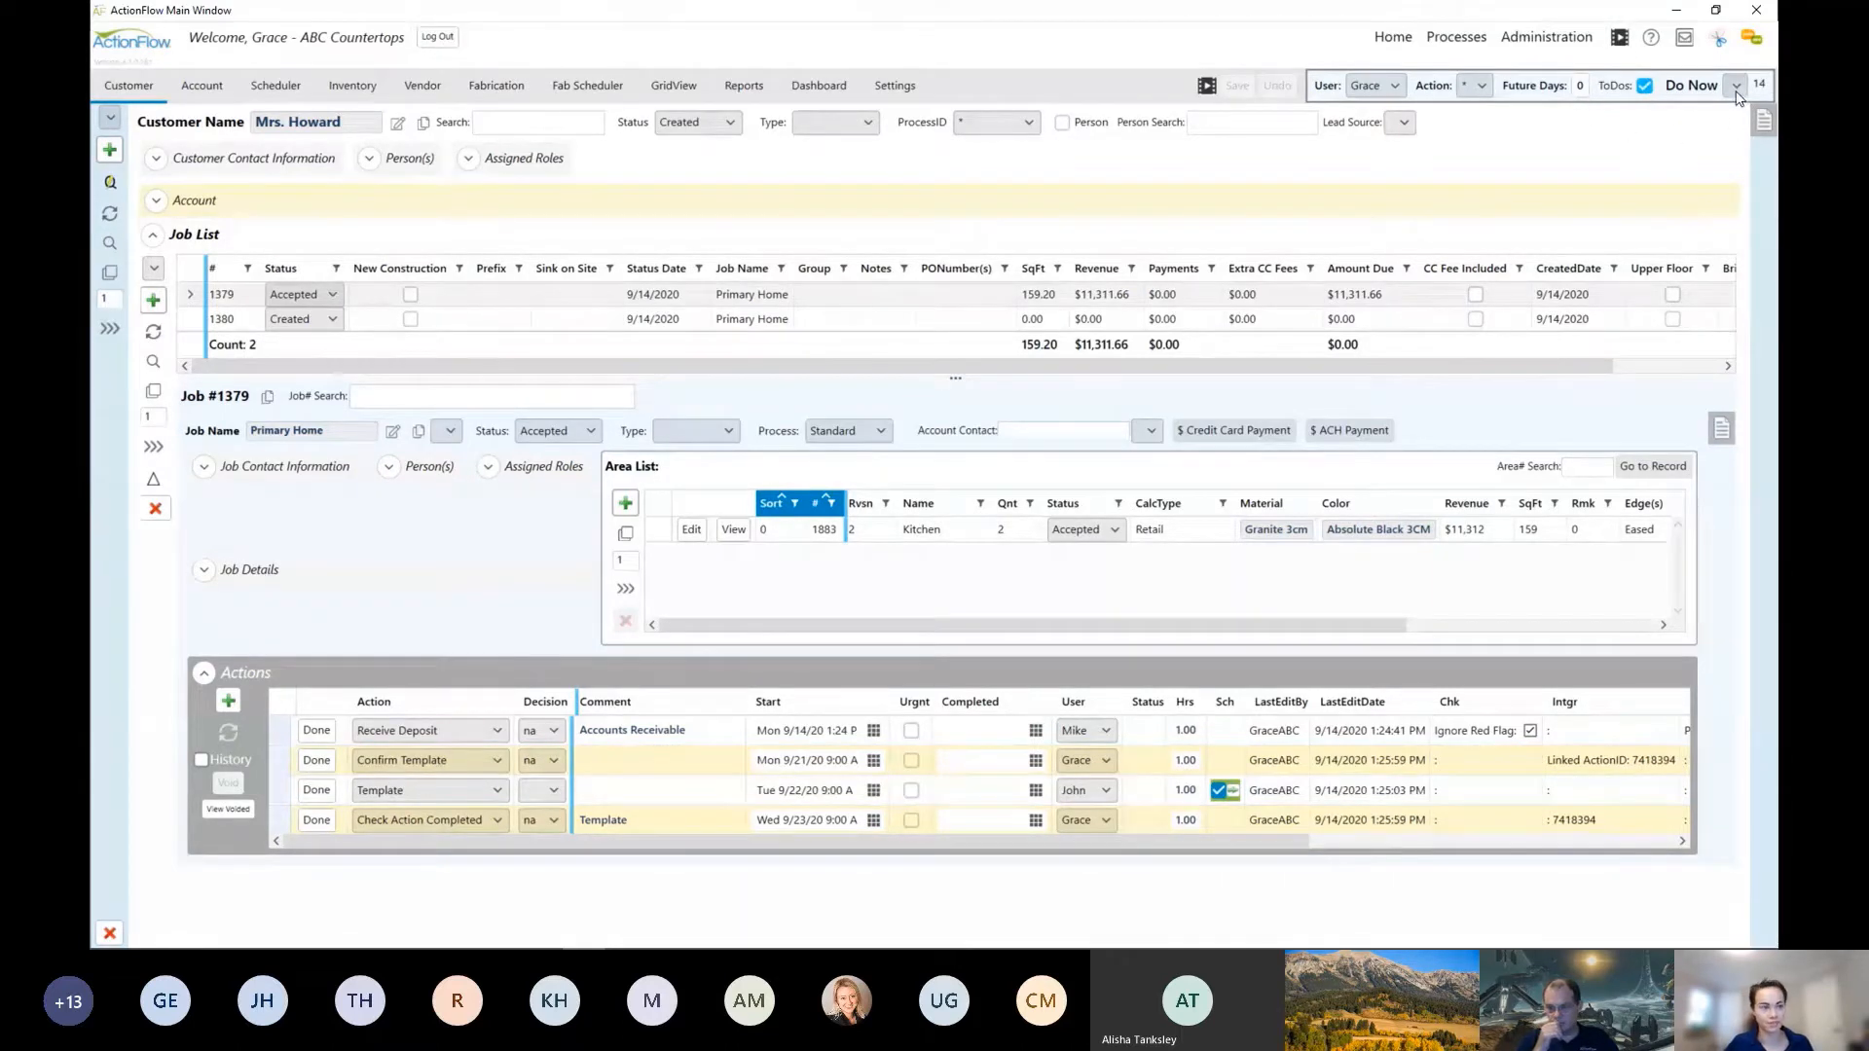
{"action": "left_click", "coordinate": [1737, 90]}
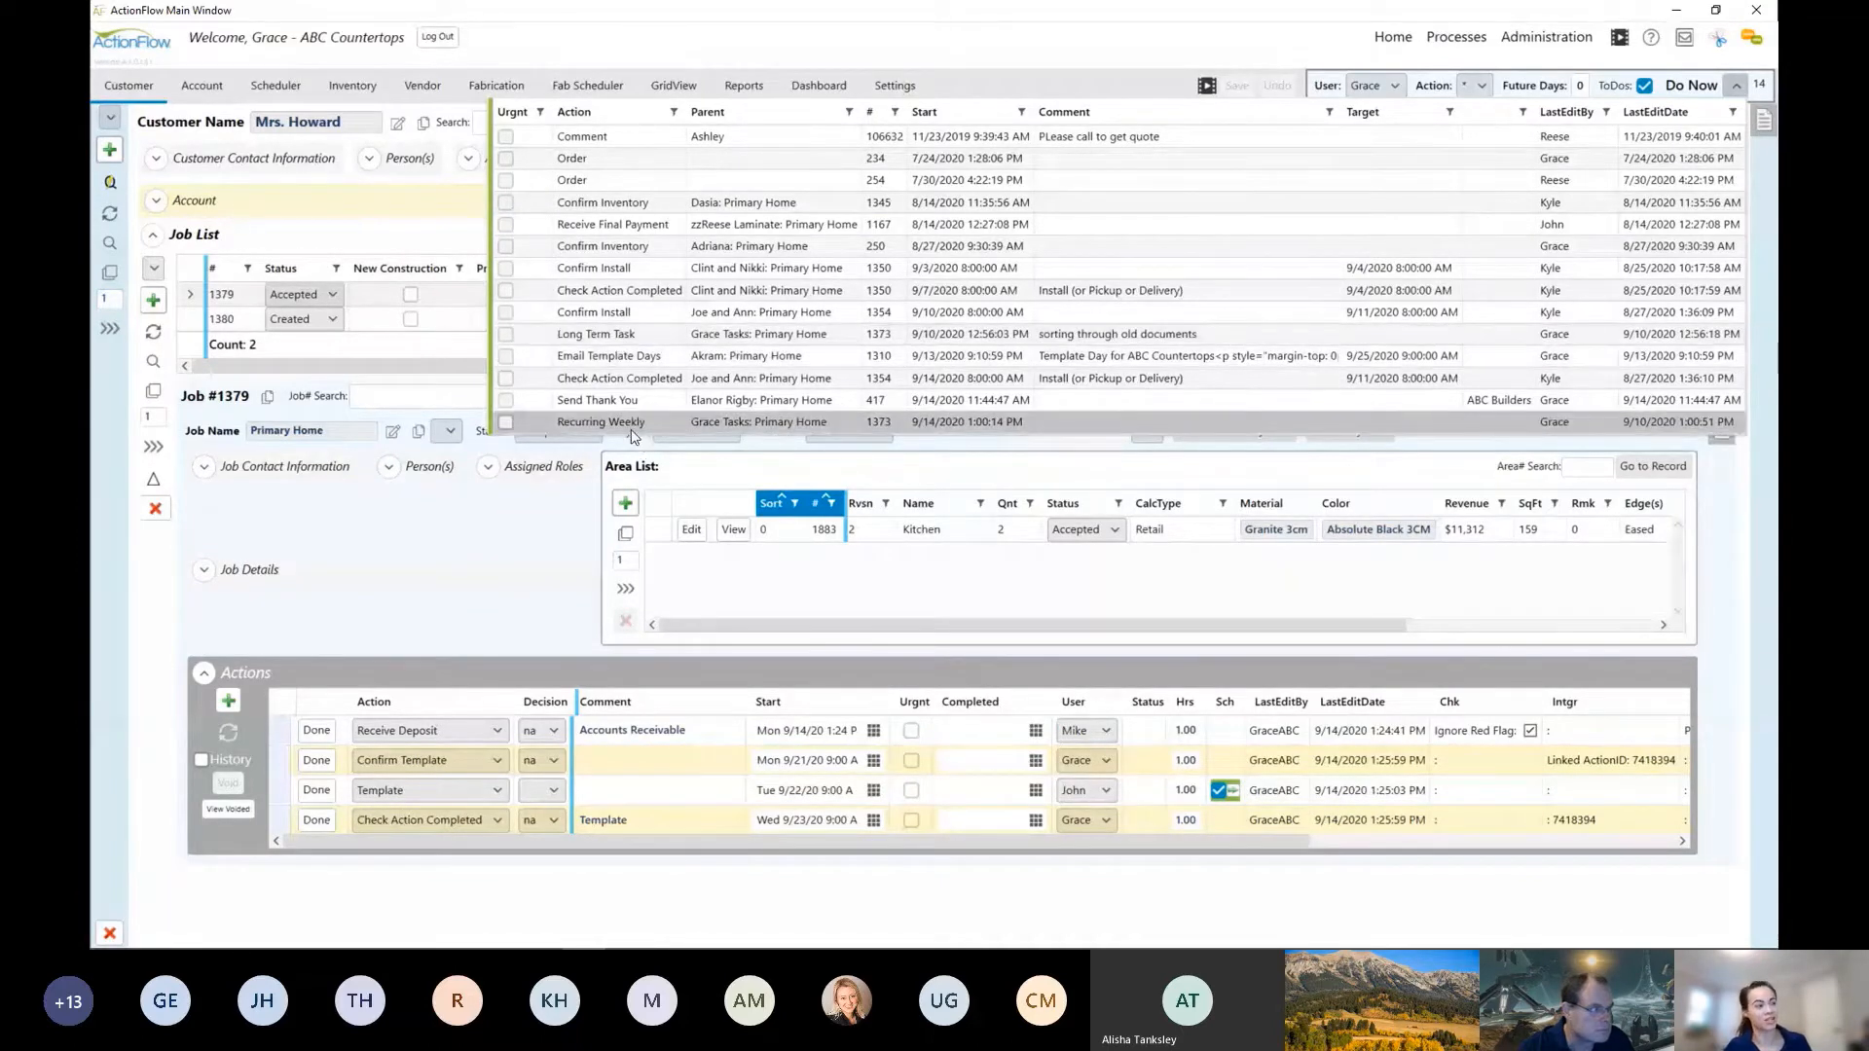
{"action": "left_click", "coordinate": [640, 342]}
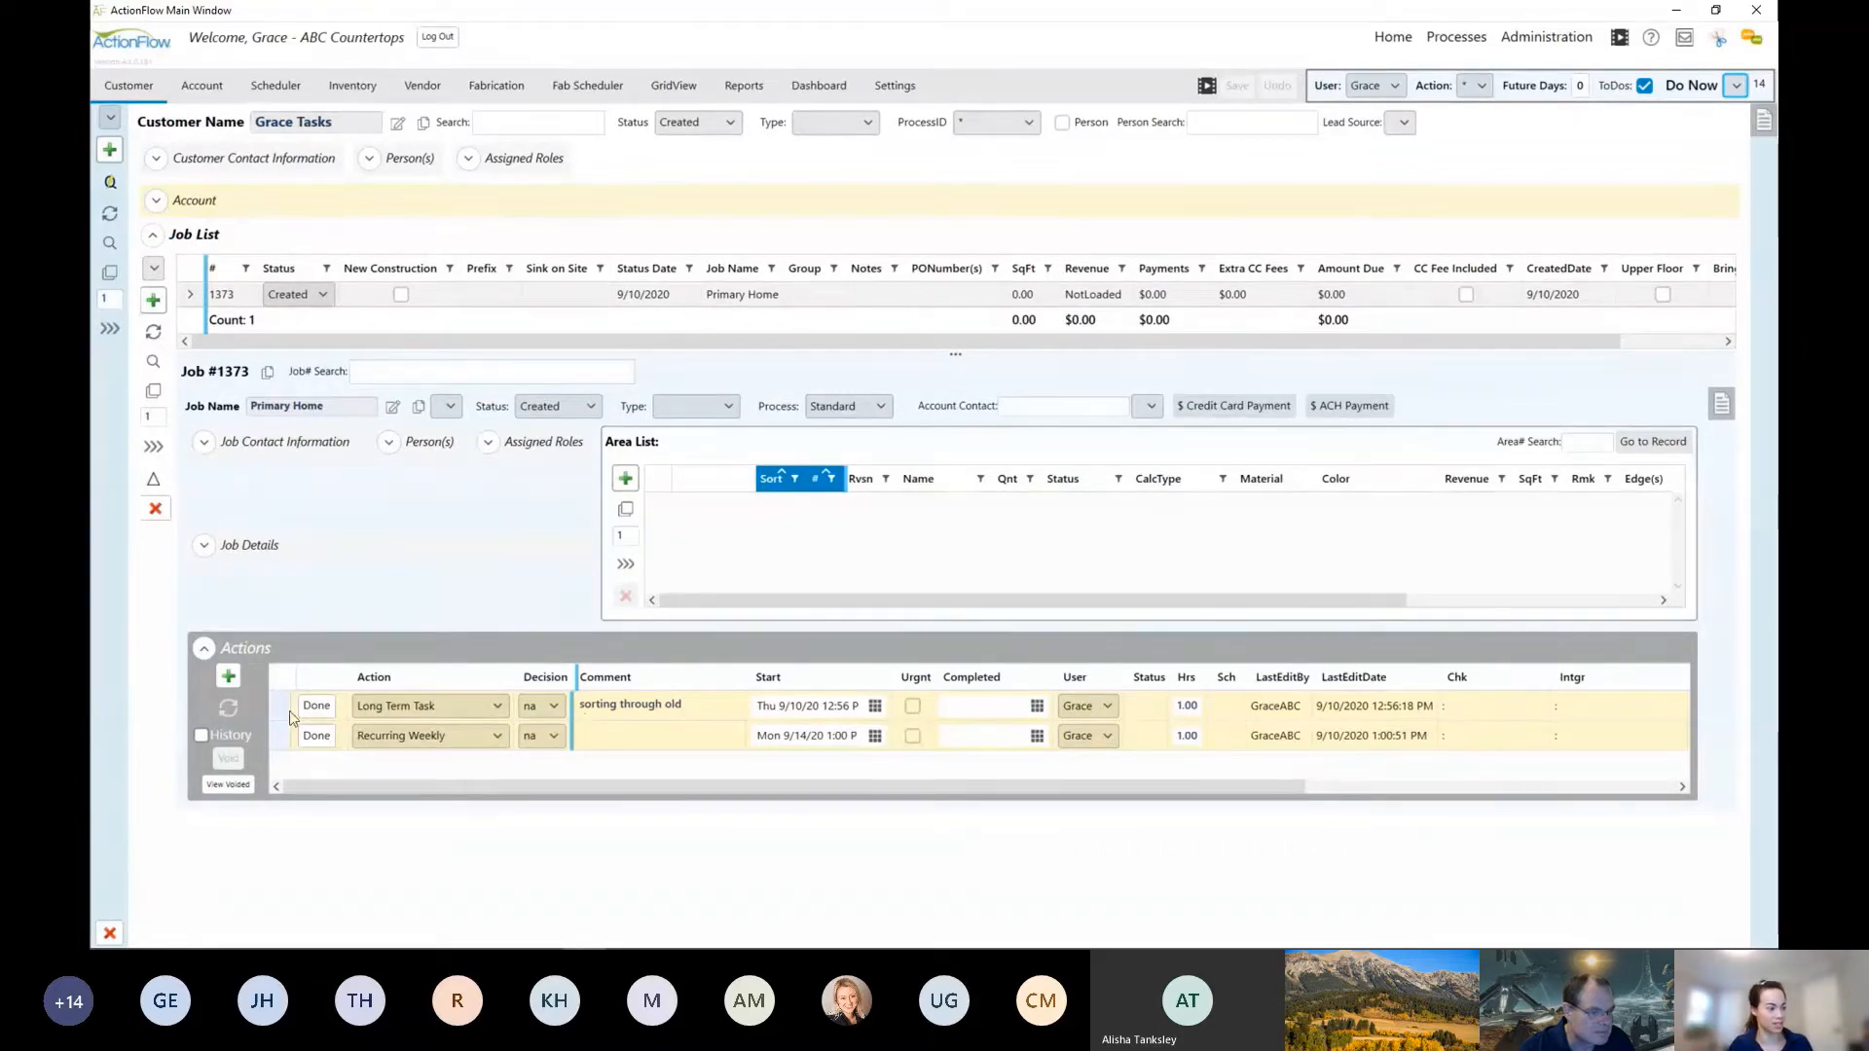
Step: Display the Job: * process in the process editor and enlarge the action definitions area to show all its actions
{"action": "left_click", "coordinate": [1458, 35]}
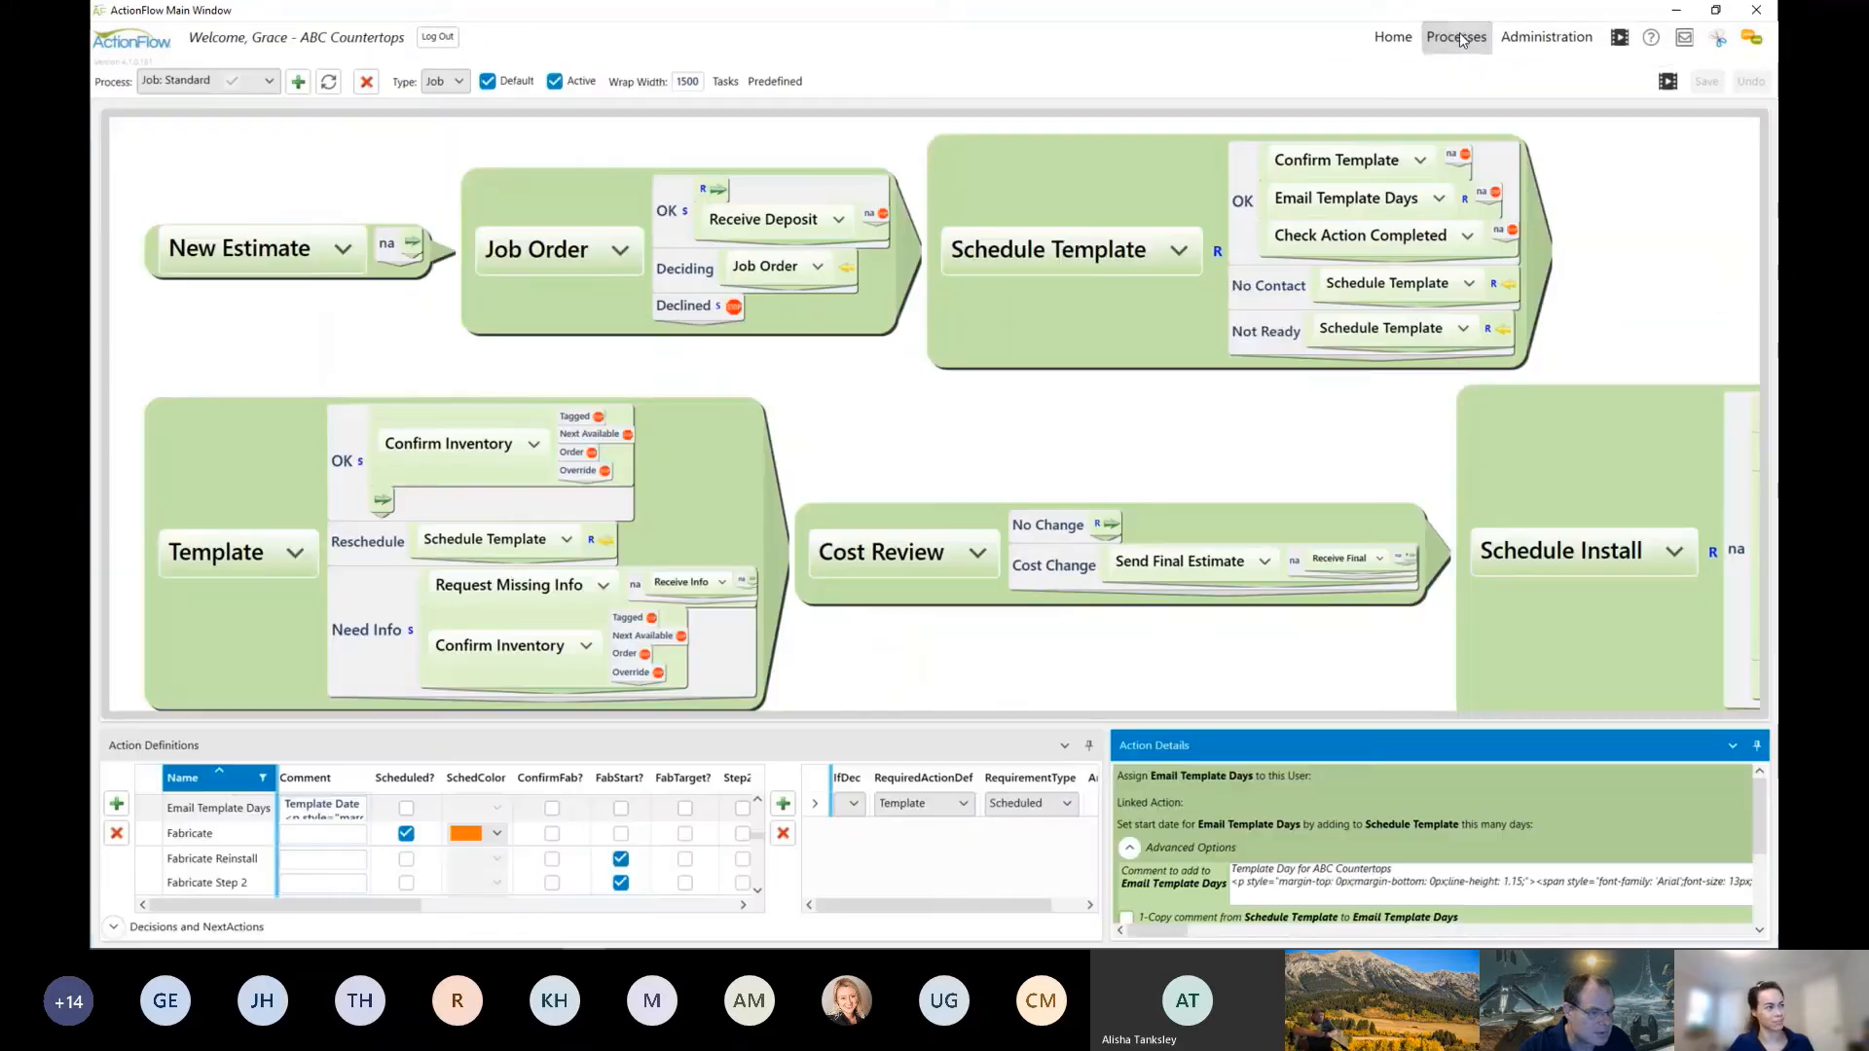
{"action": "left_click", "coordinate": [264, 88]}
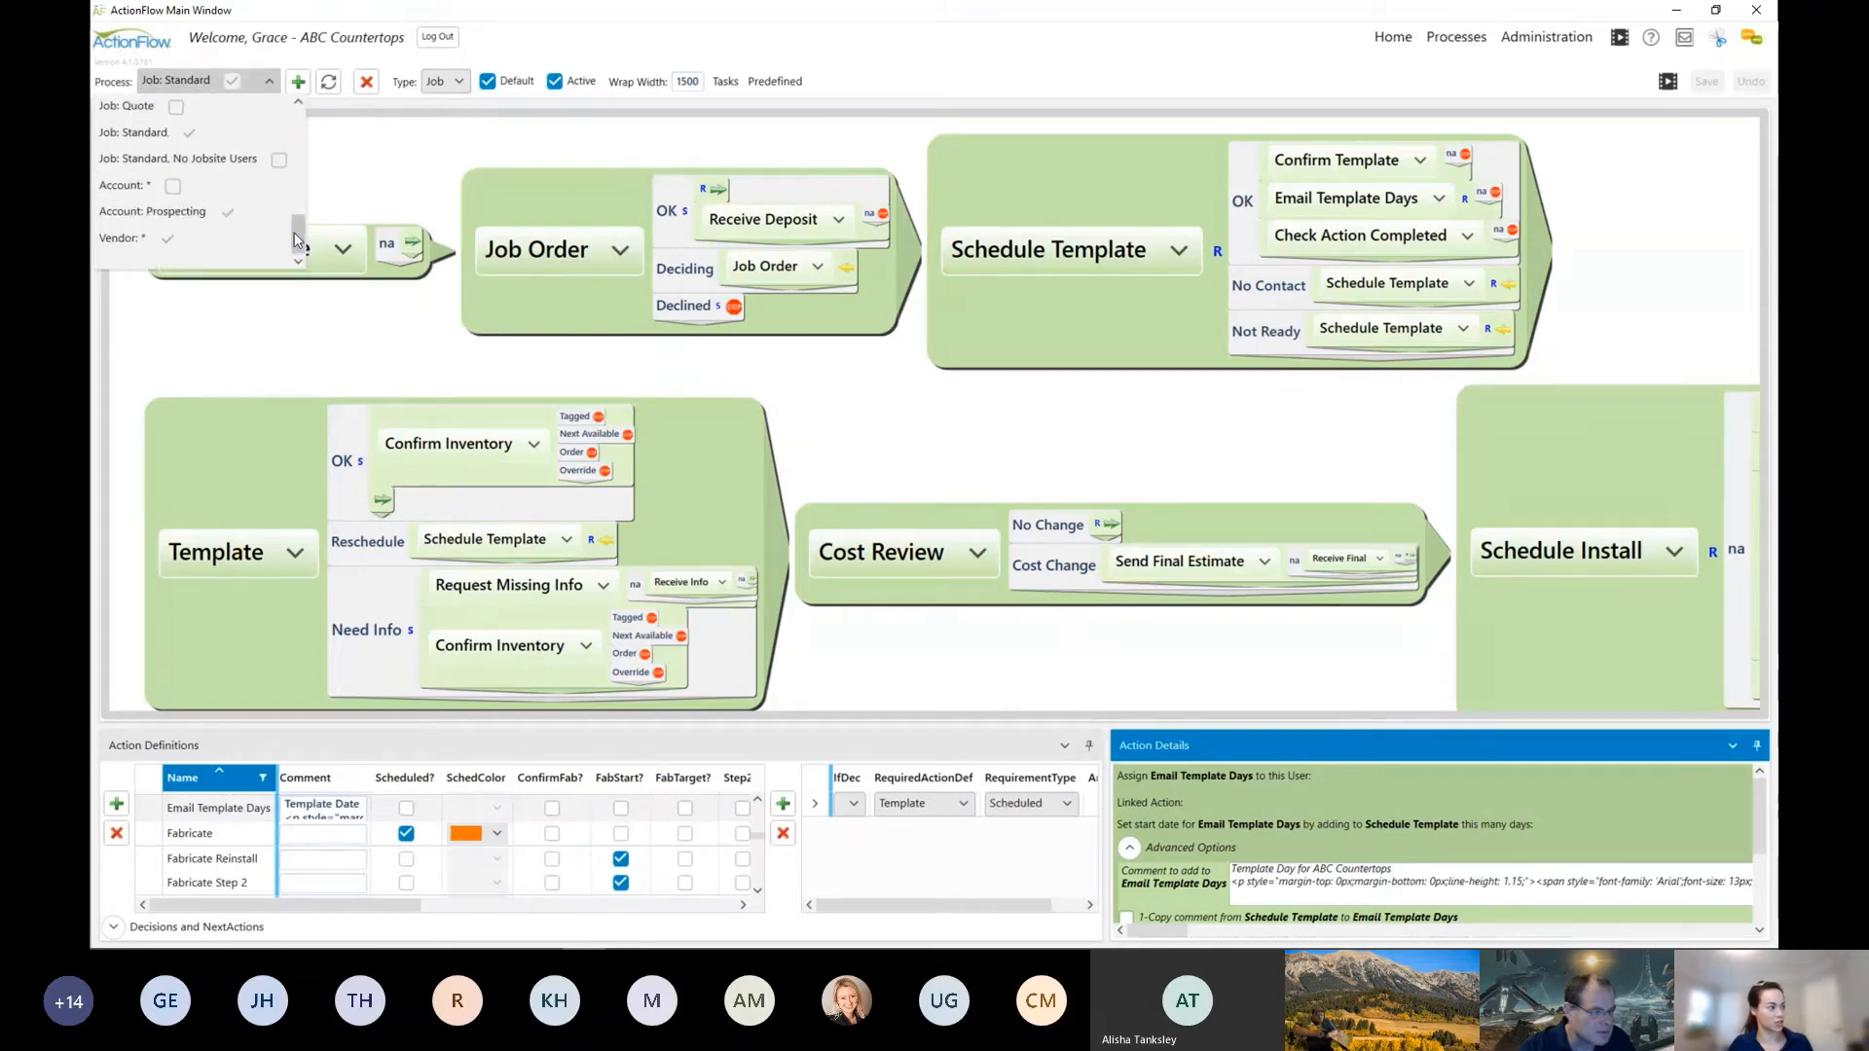
{"action": "left_click_drag", "start_coordinate": [295, 237], "coordinate": [294, 176]}
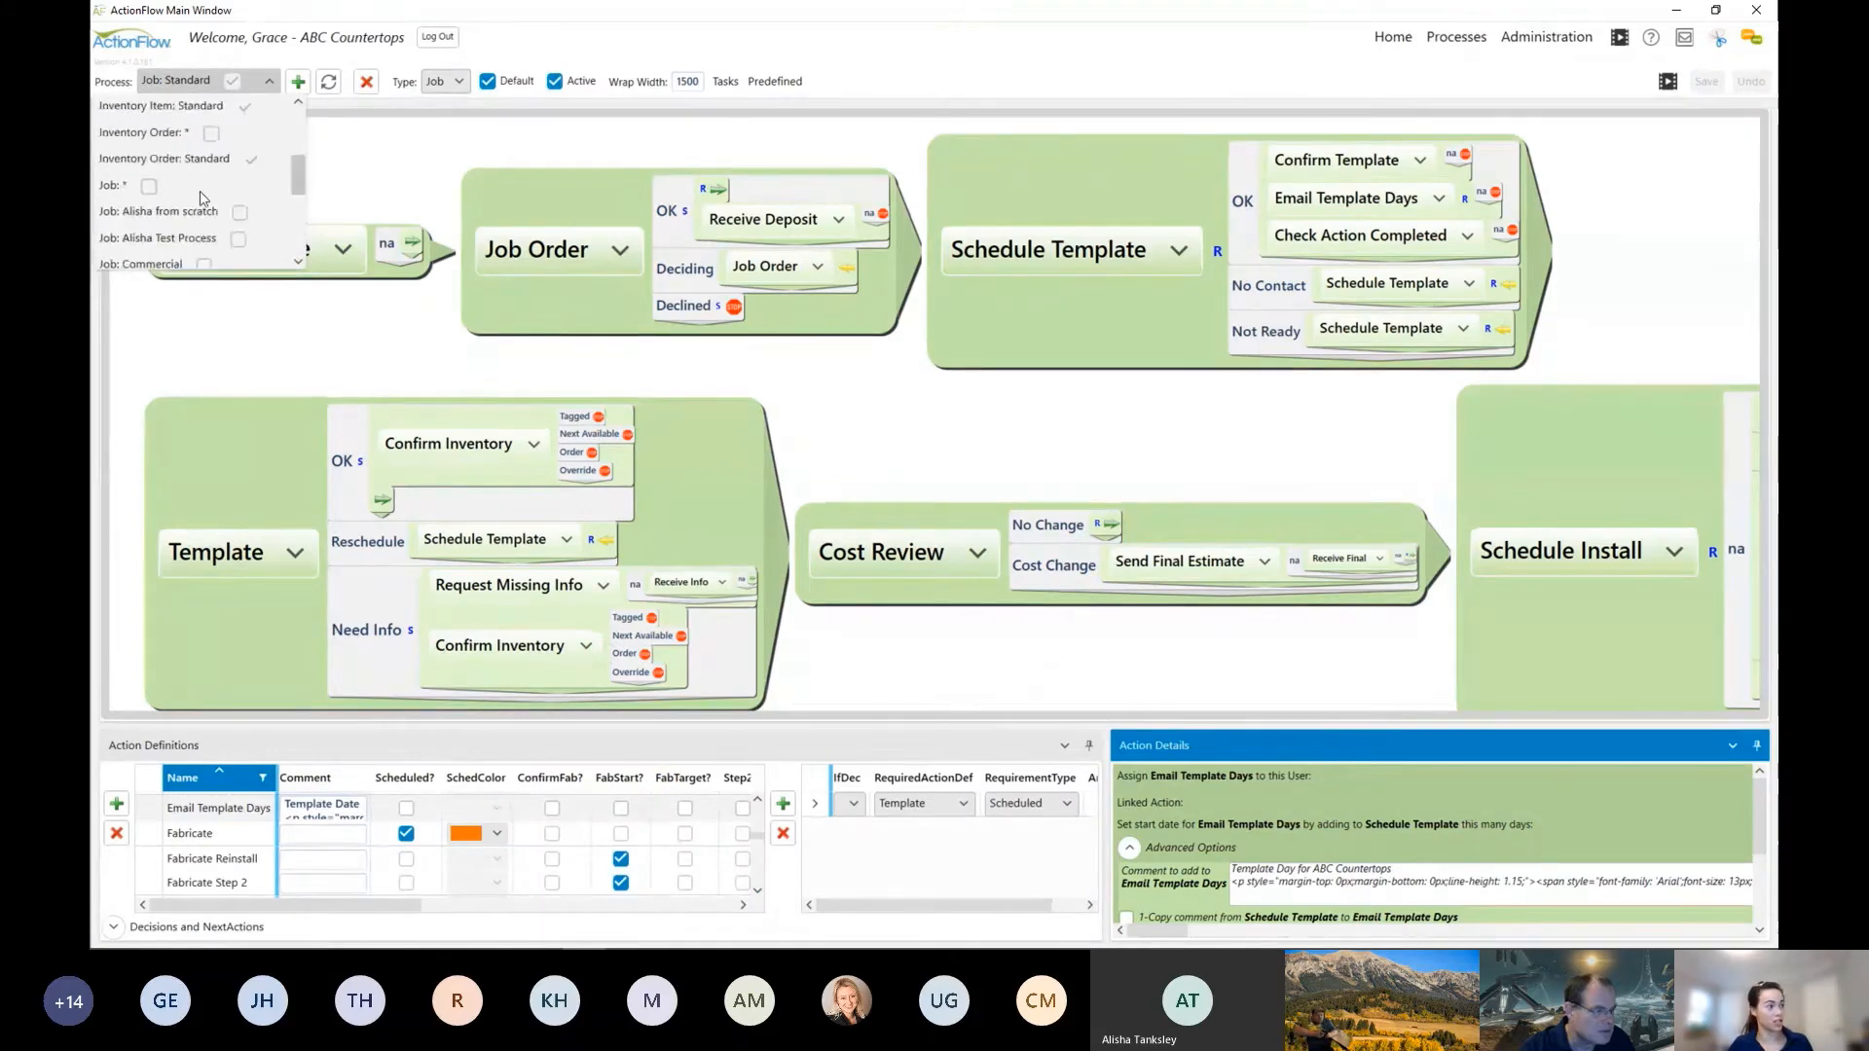
{"action": "left_click", "coordinate": [156, 192]}
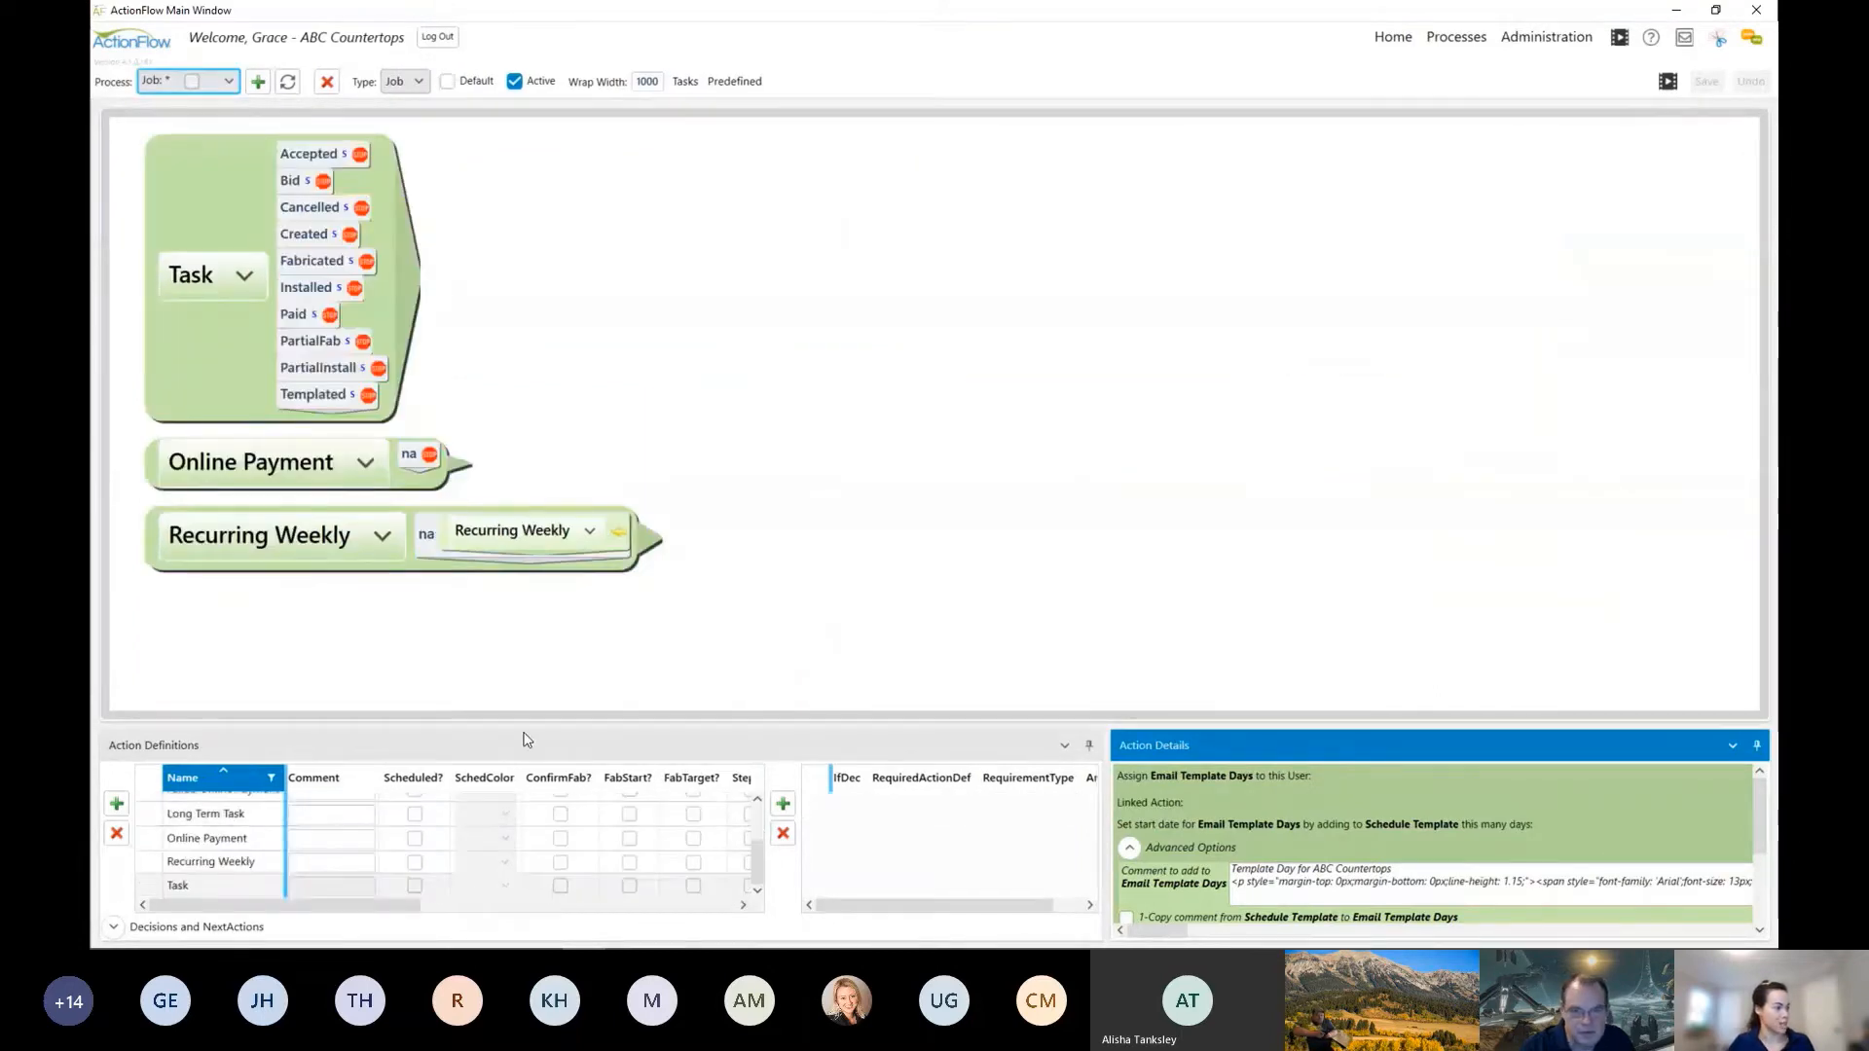
{"action": "left_click_drag", "start_coordinate": [526, 729], "coordinate": [559, 612]}
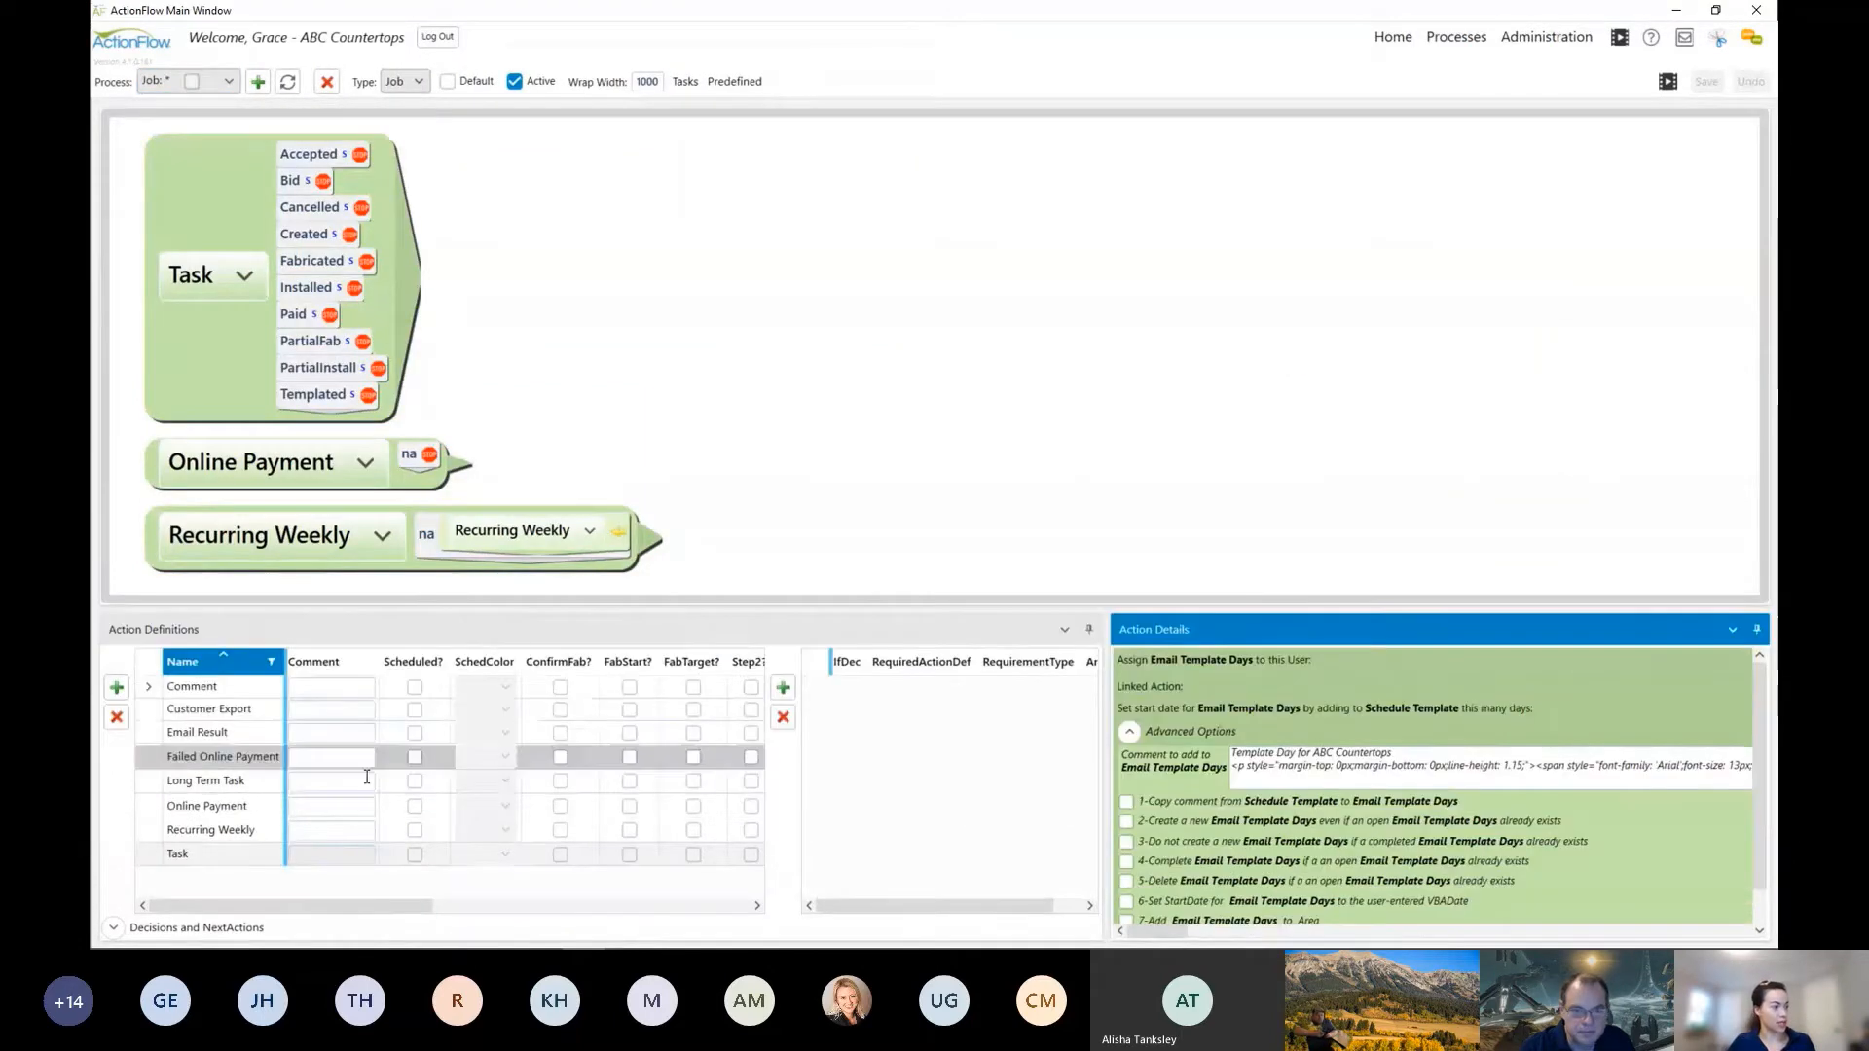
Step: Check the IsToDo setting of the Long Term Task action definition
{"action": "left_click", "coordinate": [232, 785]}
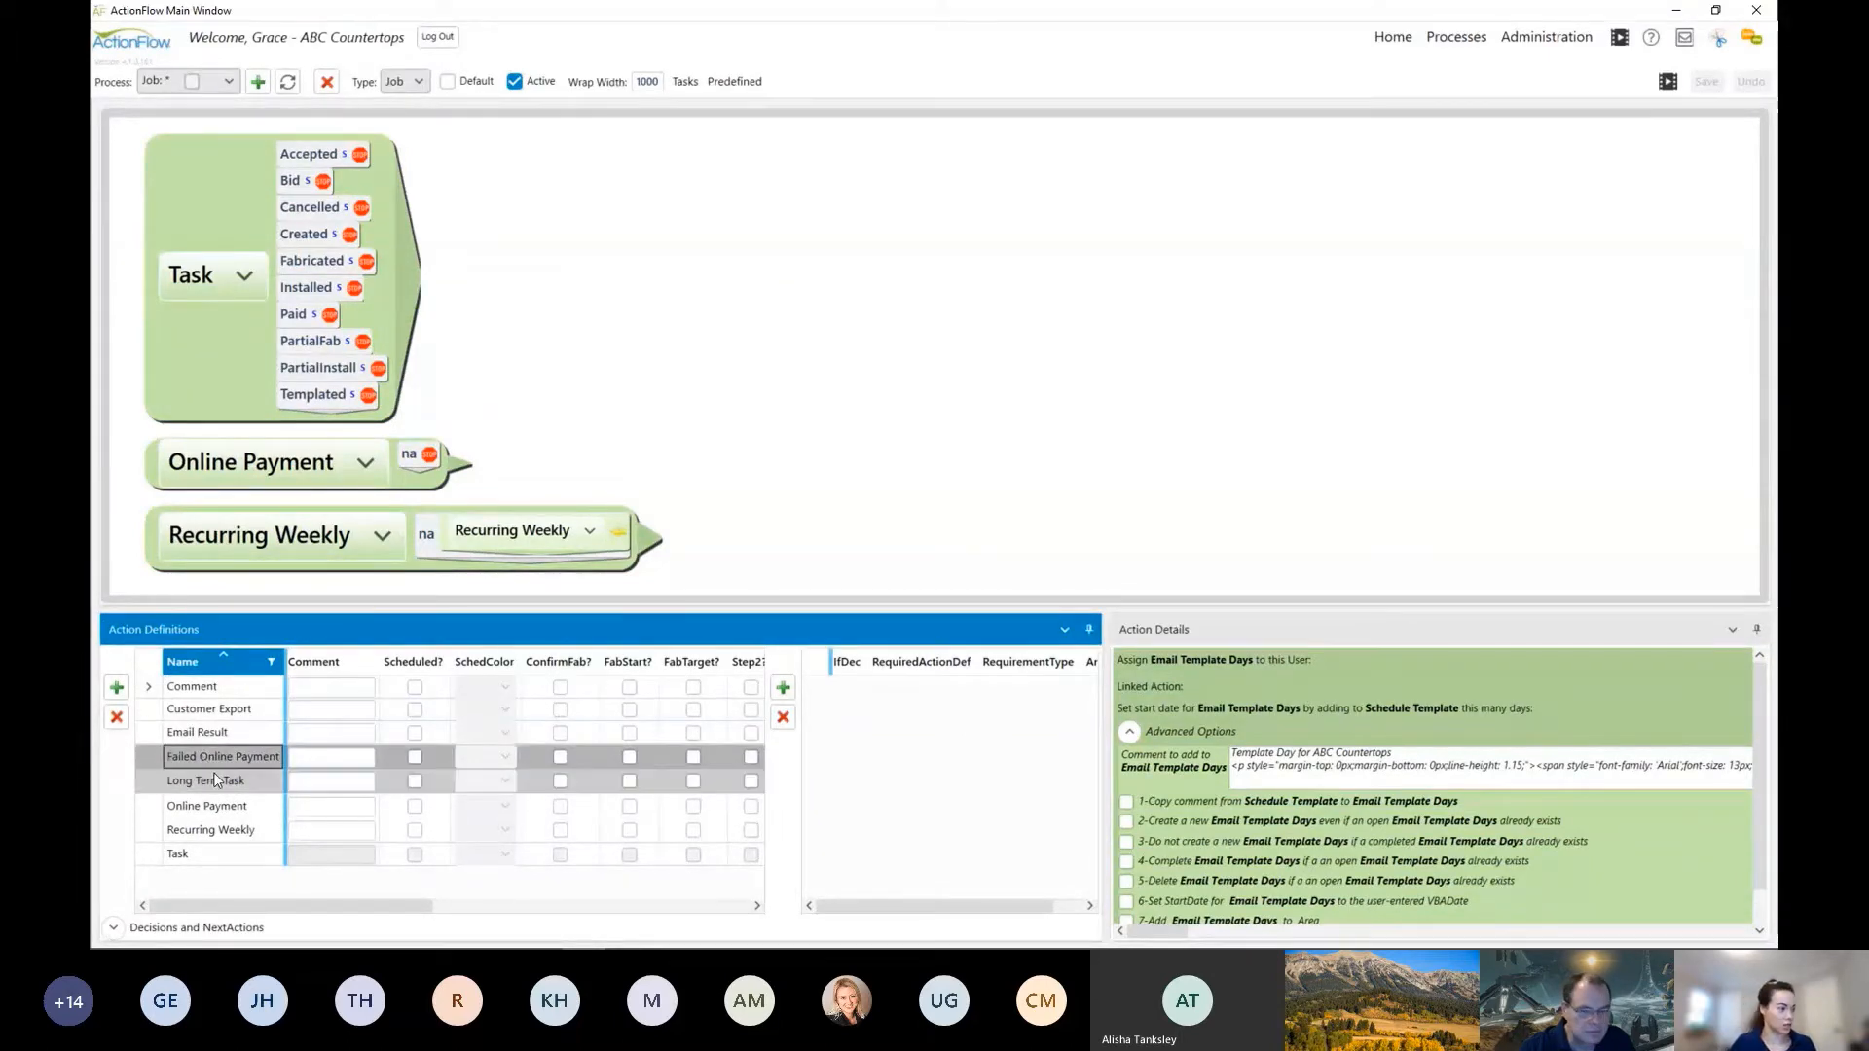
{"action": "left_click", "coordinate": [213, 775]}
{"action": "key", "text": "Escape"}
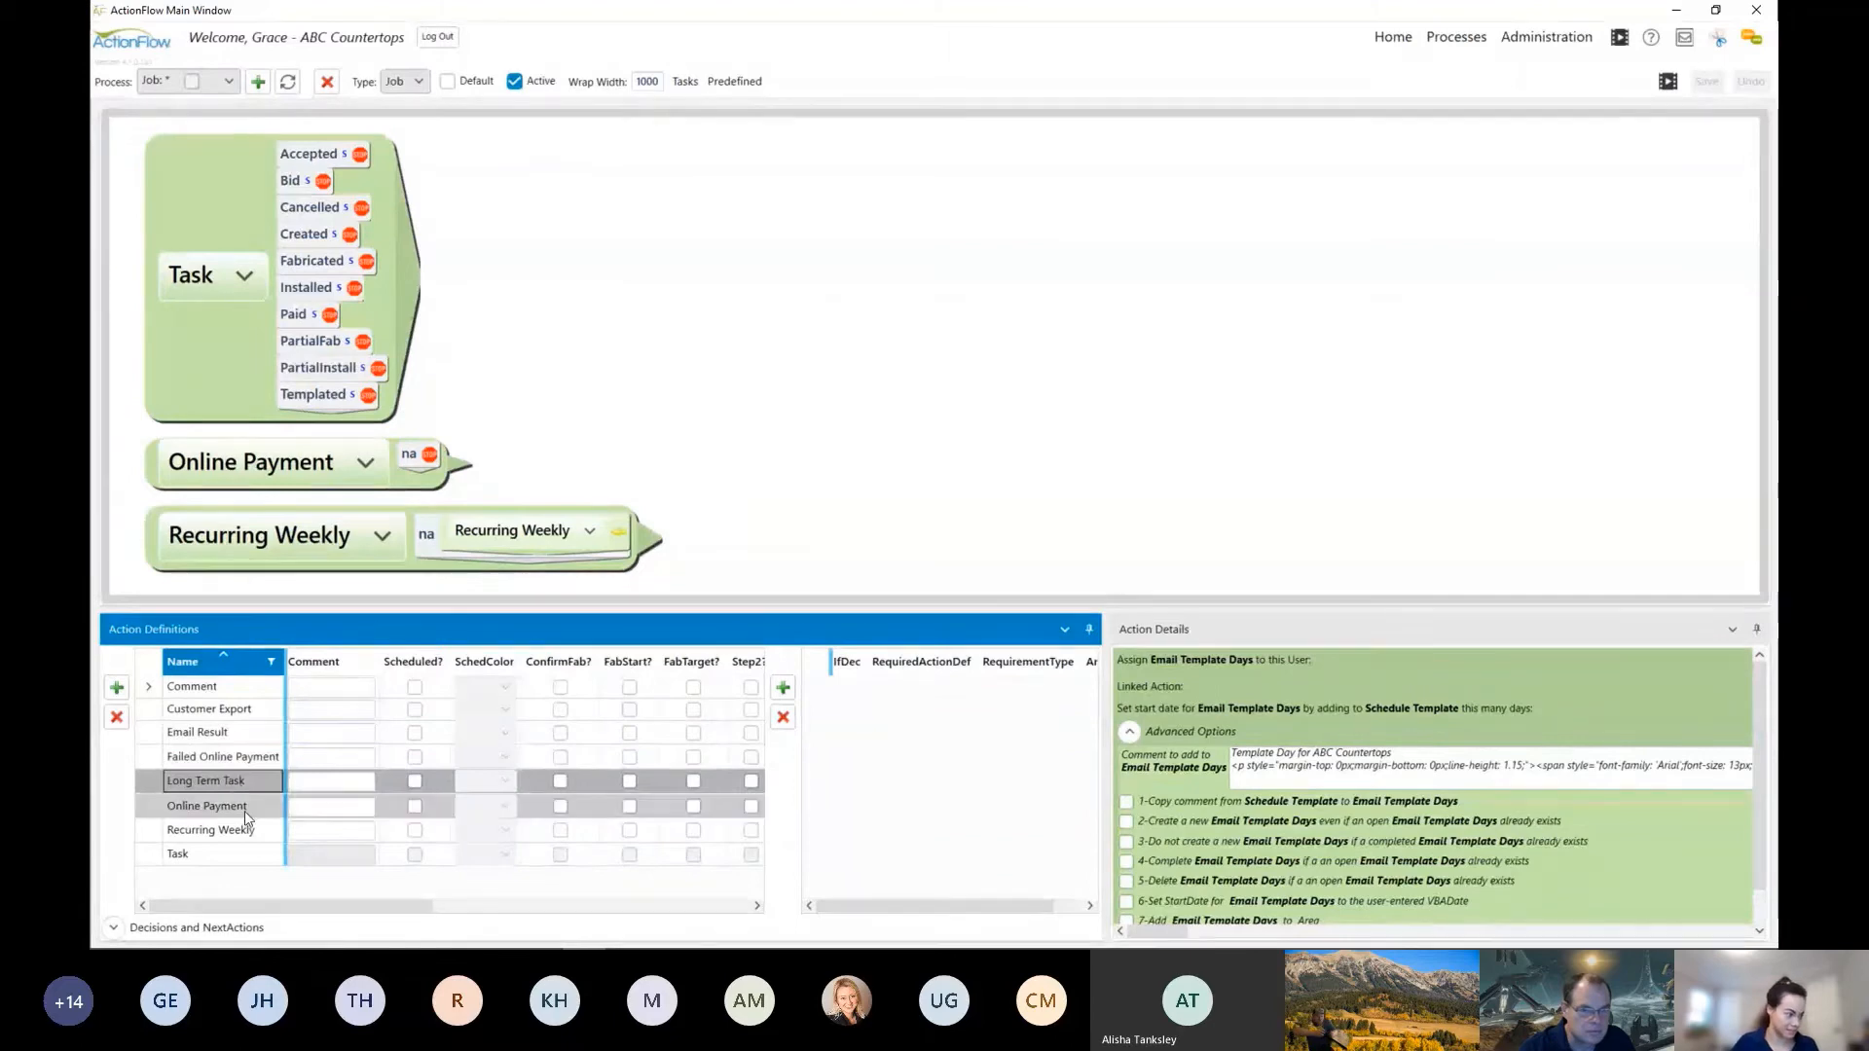
{"action": "left_click_drag", "start_coordinate": [334, 906], "coordinate": [813, 896]}
{"action": "left_click", "coordinate": [738, 790]}
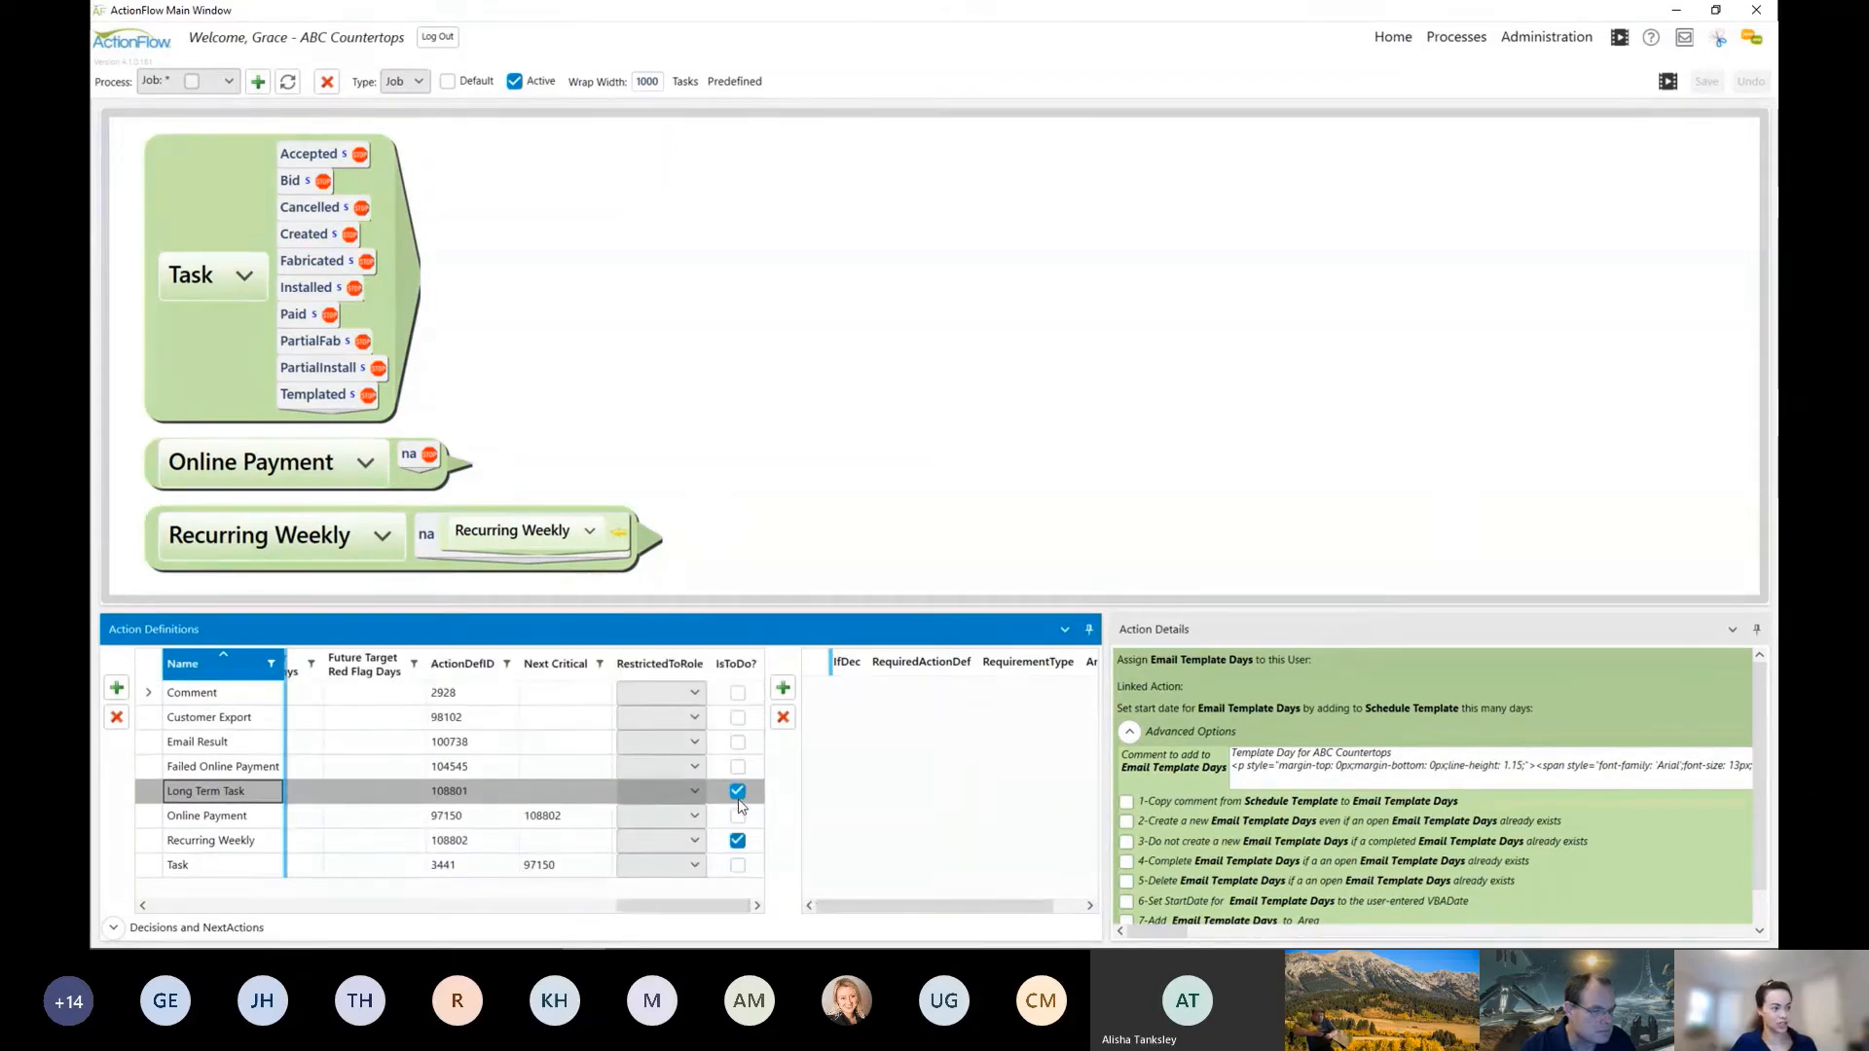
Step: Revisit the ToDos filter on the home view, and inspect the details of the Recurring Weekly action nested in the Job: * process
{"action": "left_click", "coordinate": [1393, 41]}
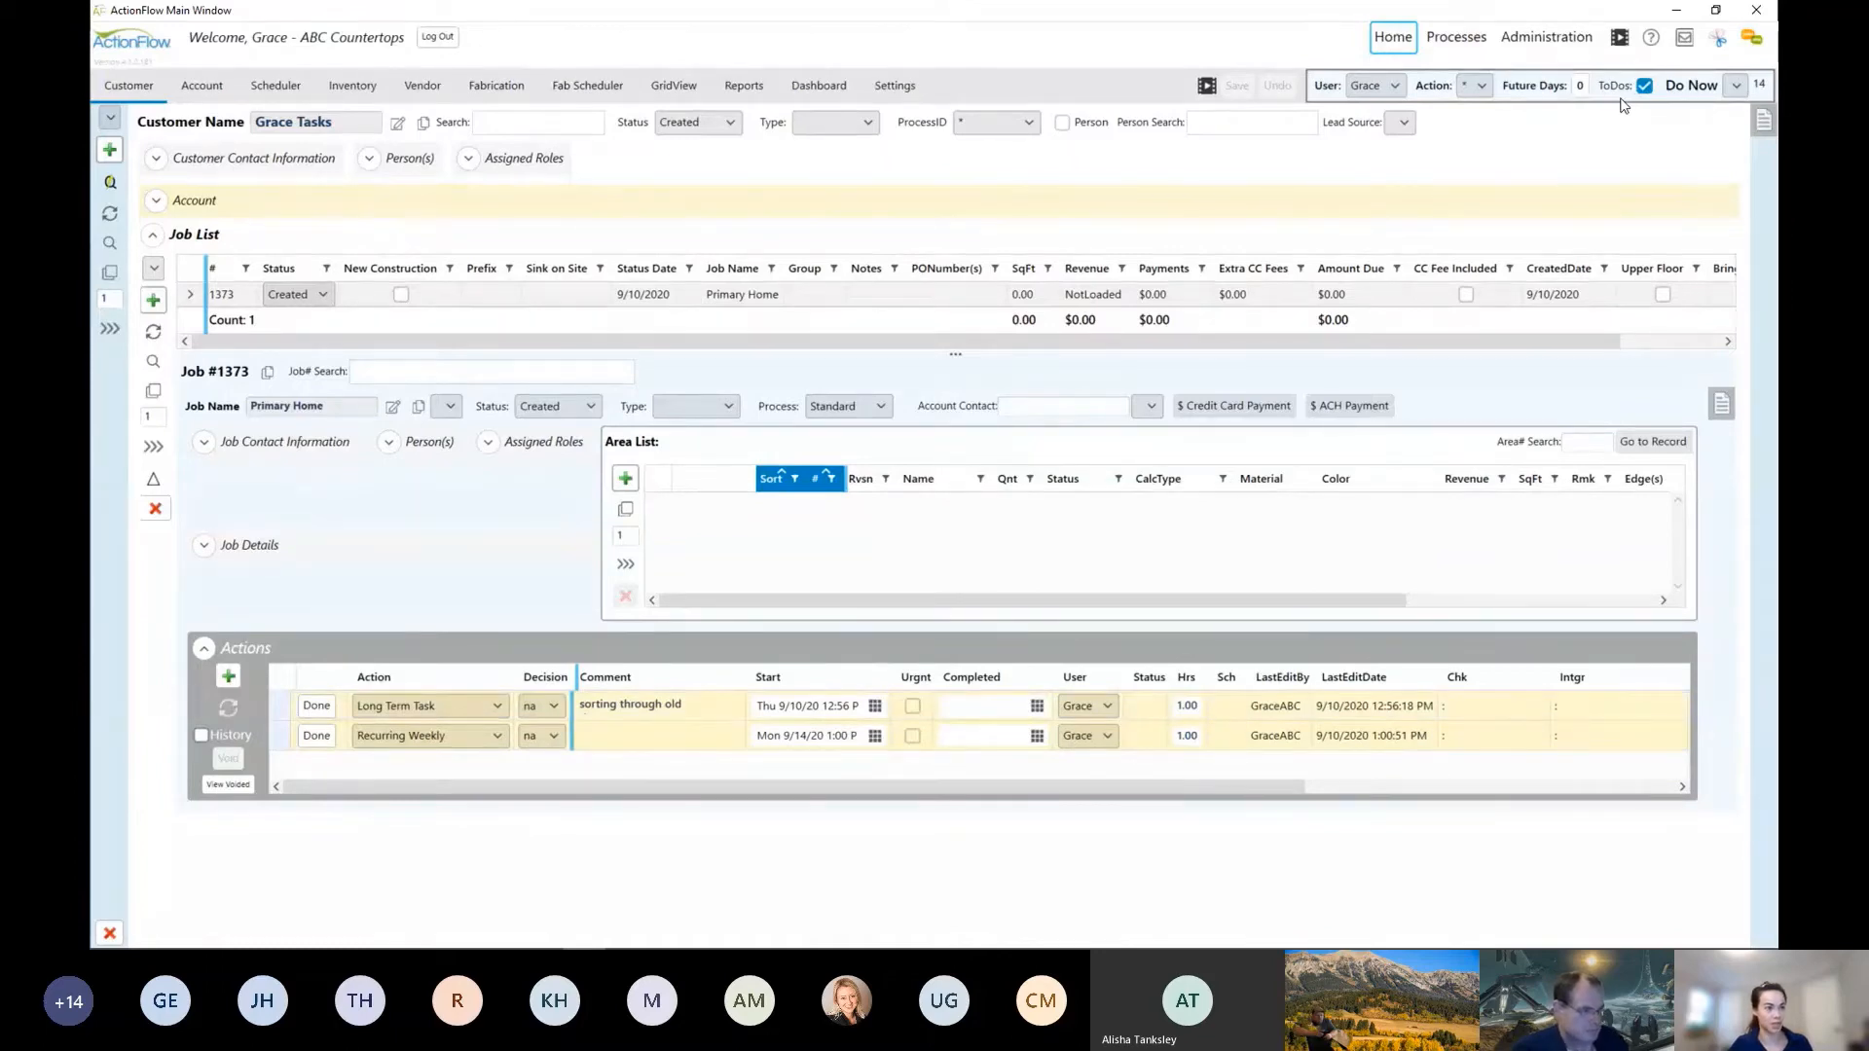
{"action": "left_click", "coordinate": [1467, 40]}
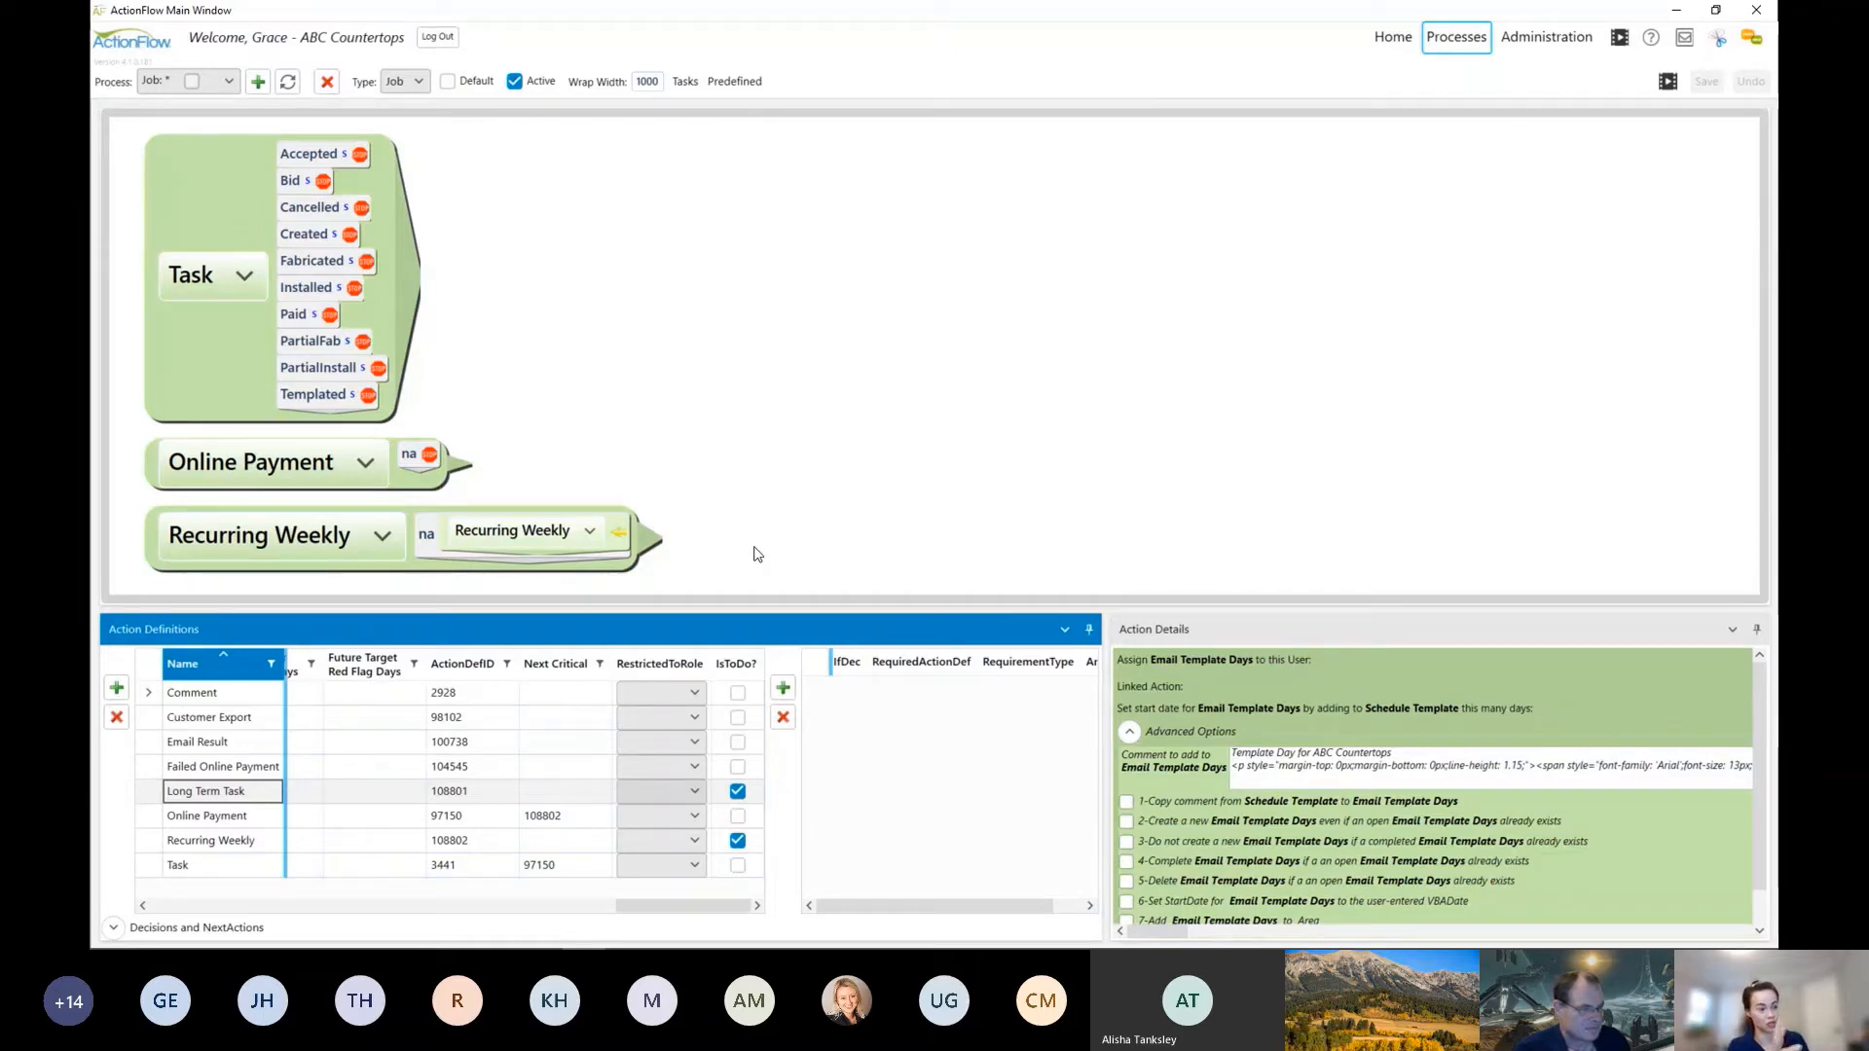
{"action": "left_click", "coordinate": [501, 517]}
{"action": "left_click", "coordinate": [546, 746]}
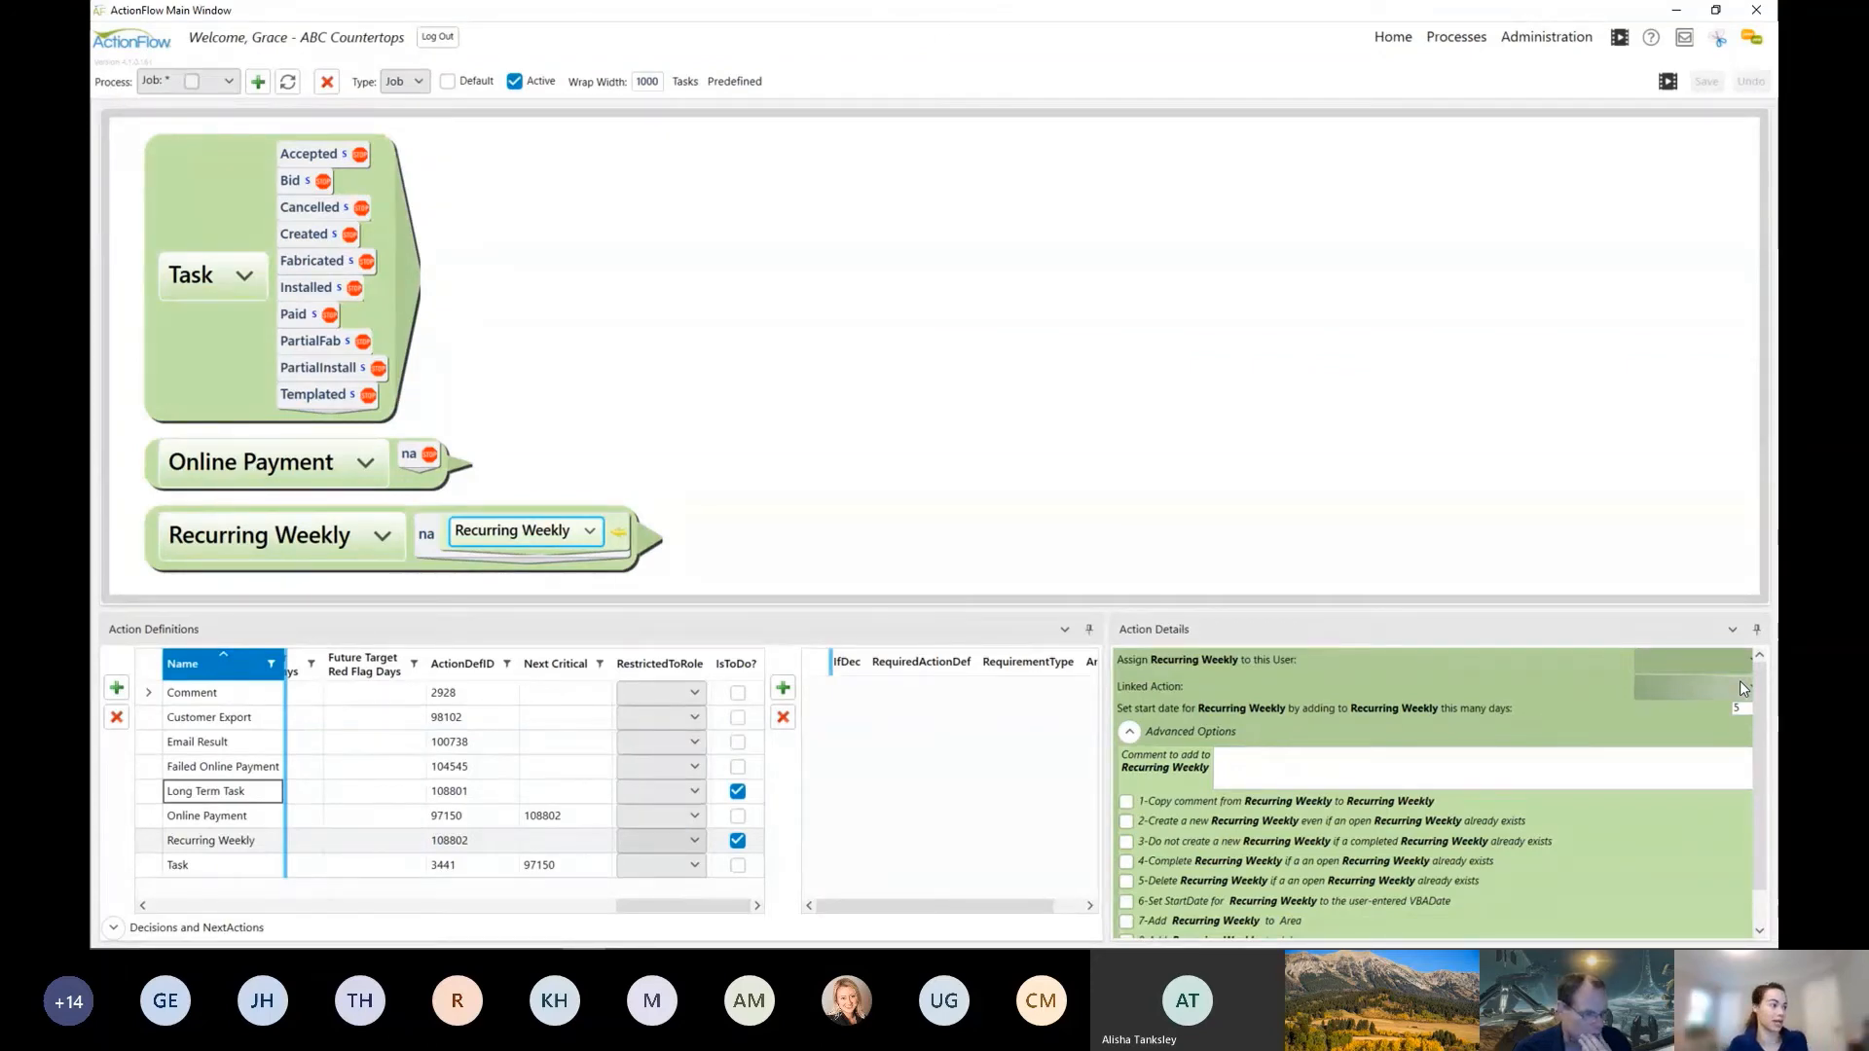
Step: Remove the main Recurring Weekly action from the process diagram and add it back as the action following Online Payment
{"action": "left_click", "coordinate": [357, 525]}
{"action": "left_click", "coordinate": [279, 589]}
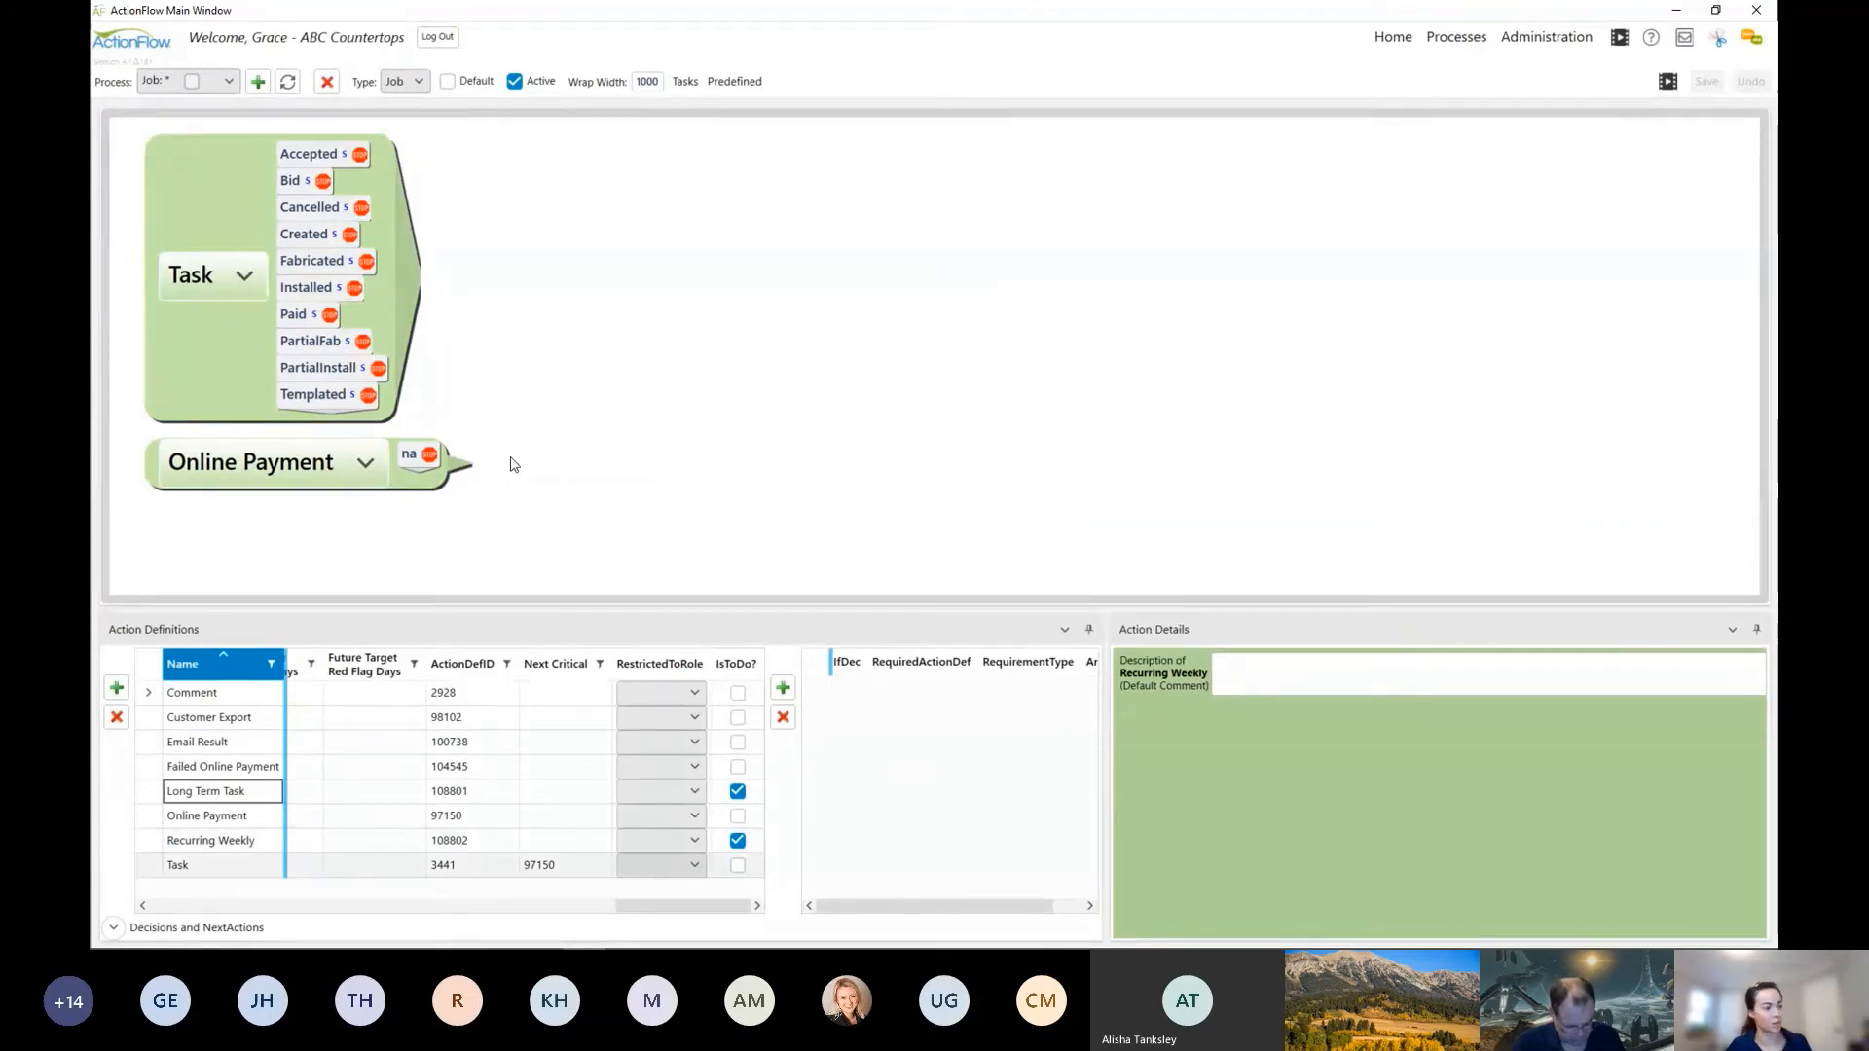
{"action": "left_click", "coordinate": [463, 475]}
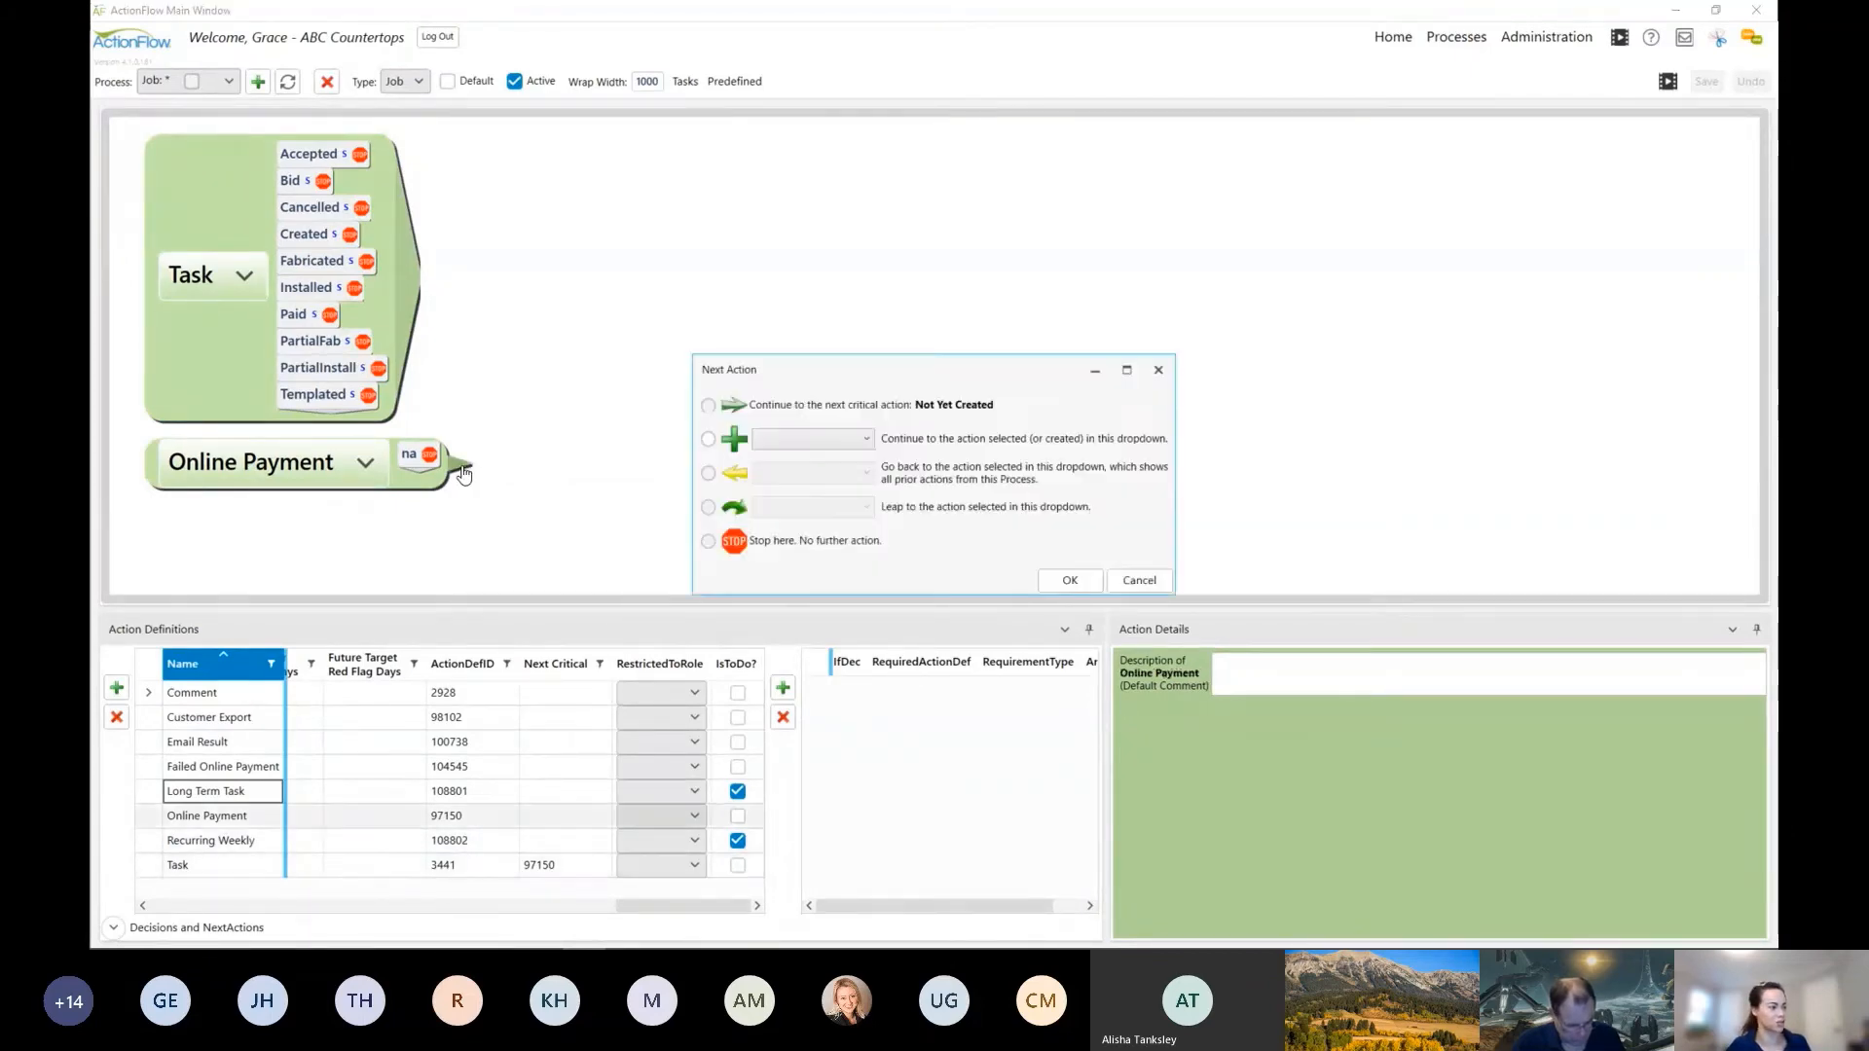
{"action": "left_click", "coordinate": [852, 438]}
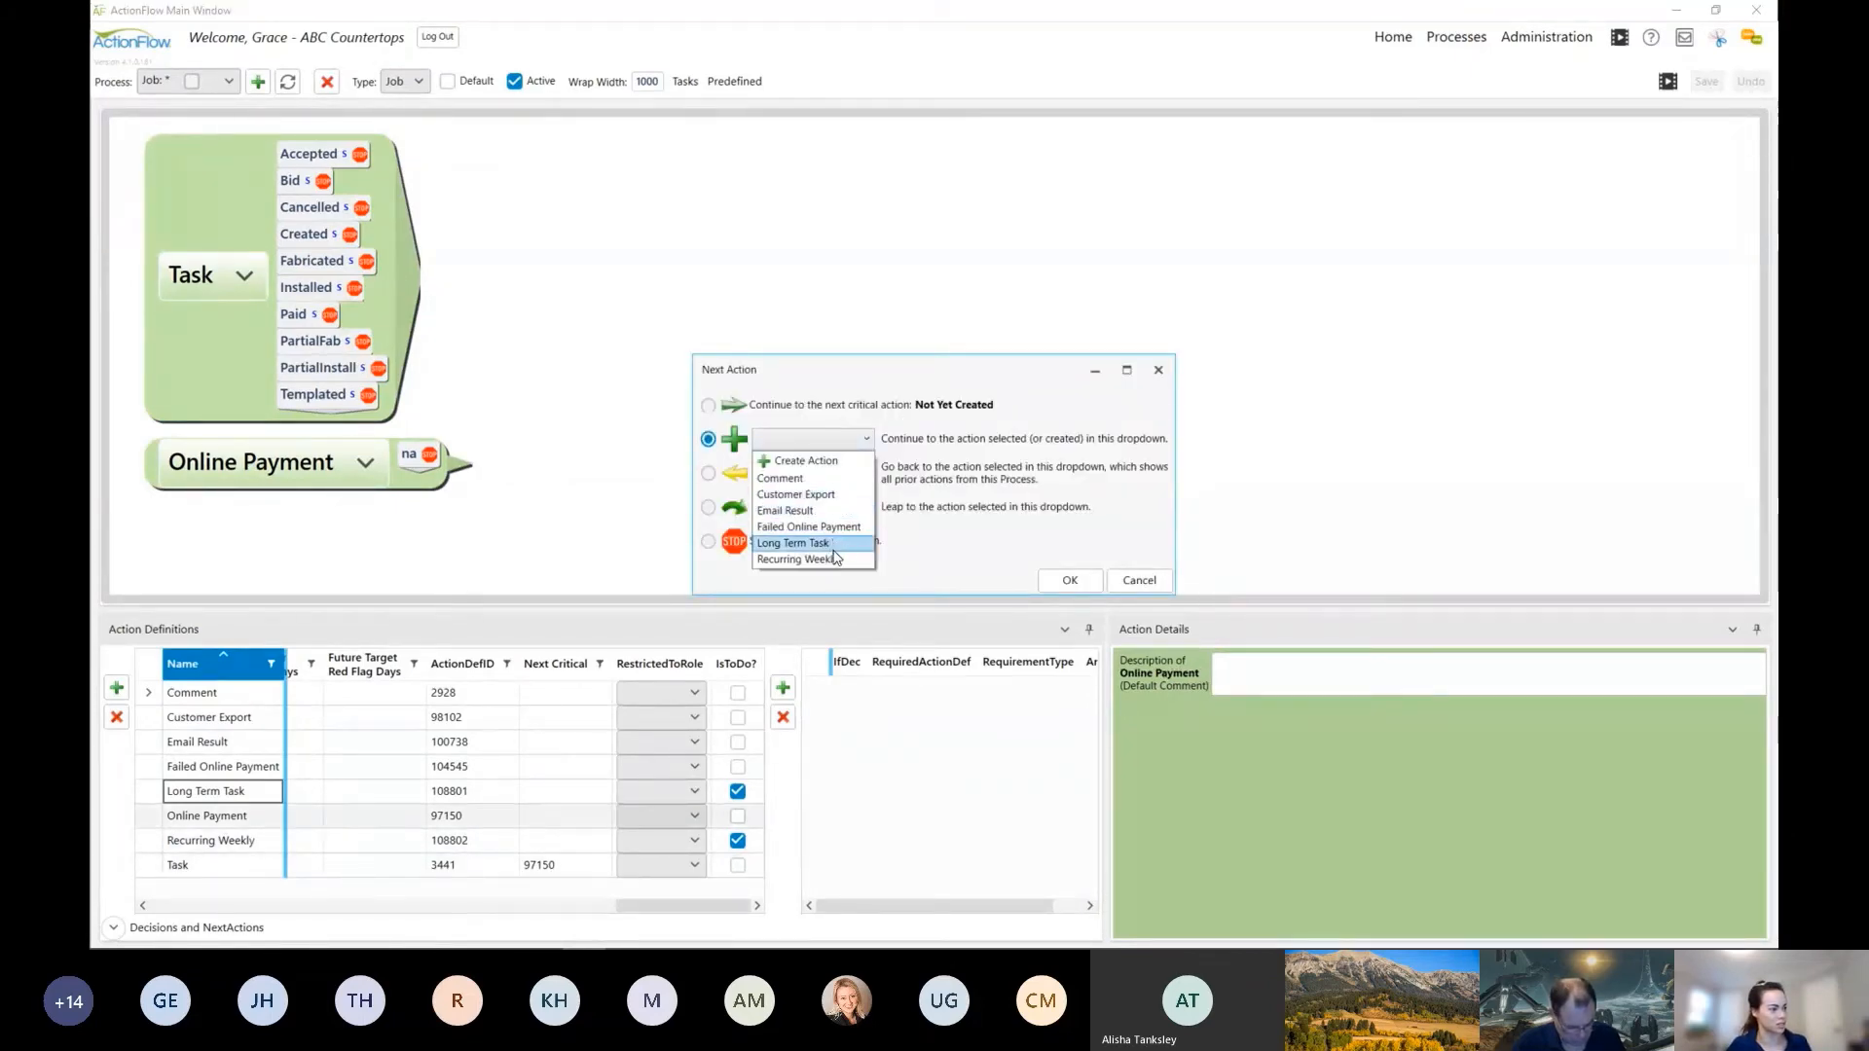
{"action": "left_click", "coordinate": [467, 462]}
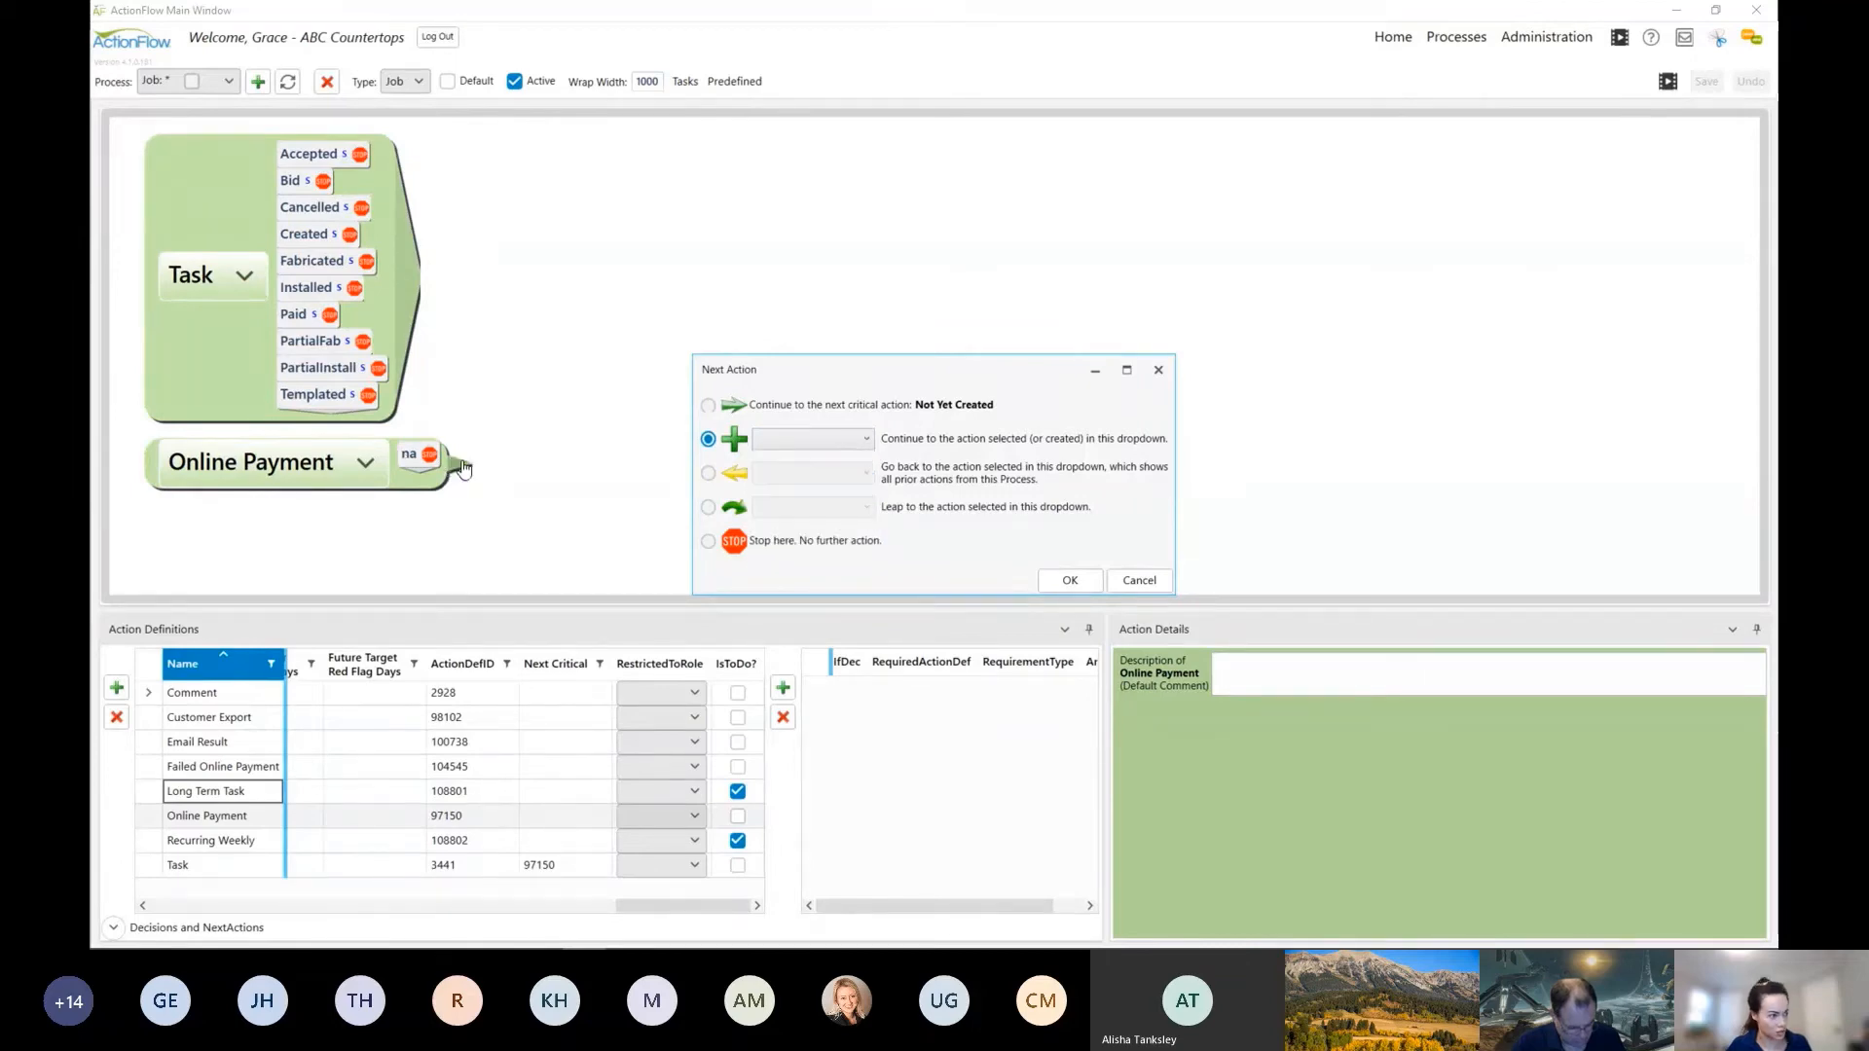
{"action": "left_click", "coordinate": [813, 446]}
{"action": "left_click", "coordinate": [818, 555]}
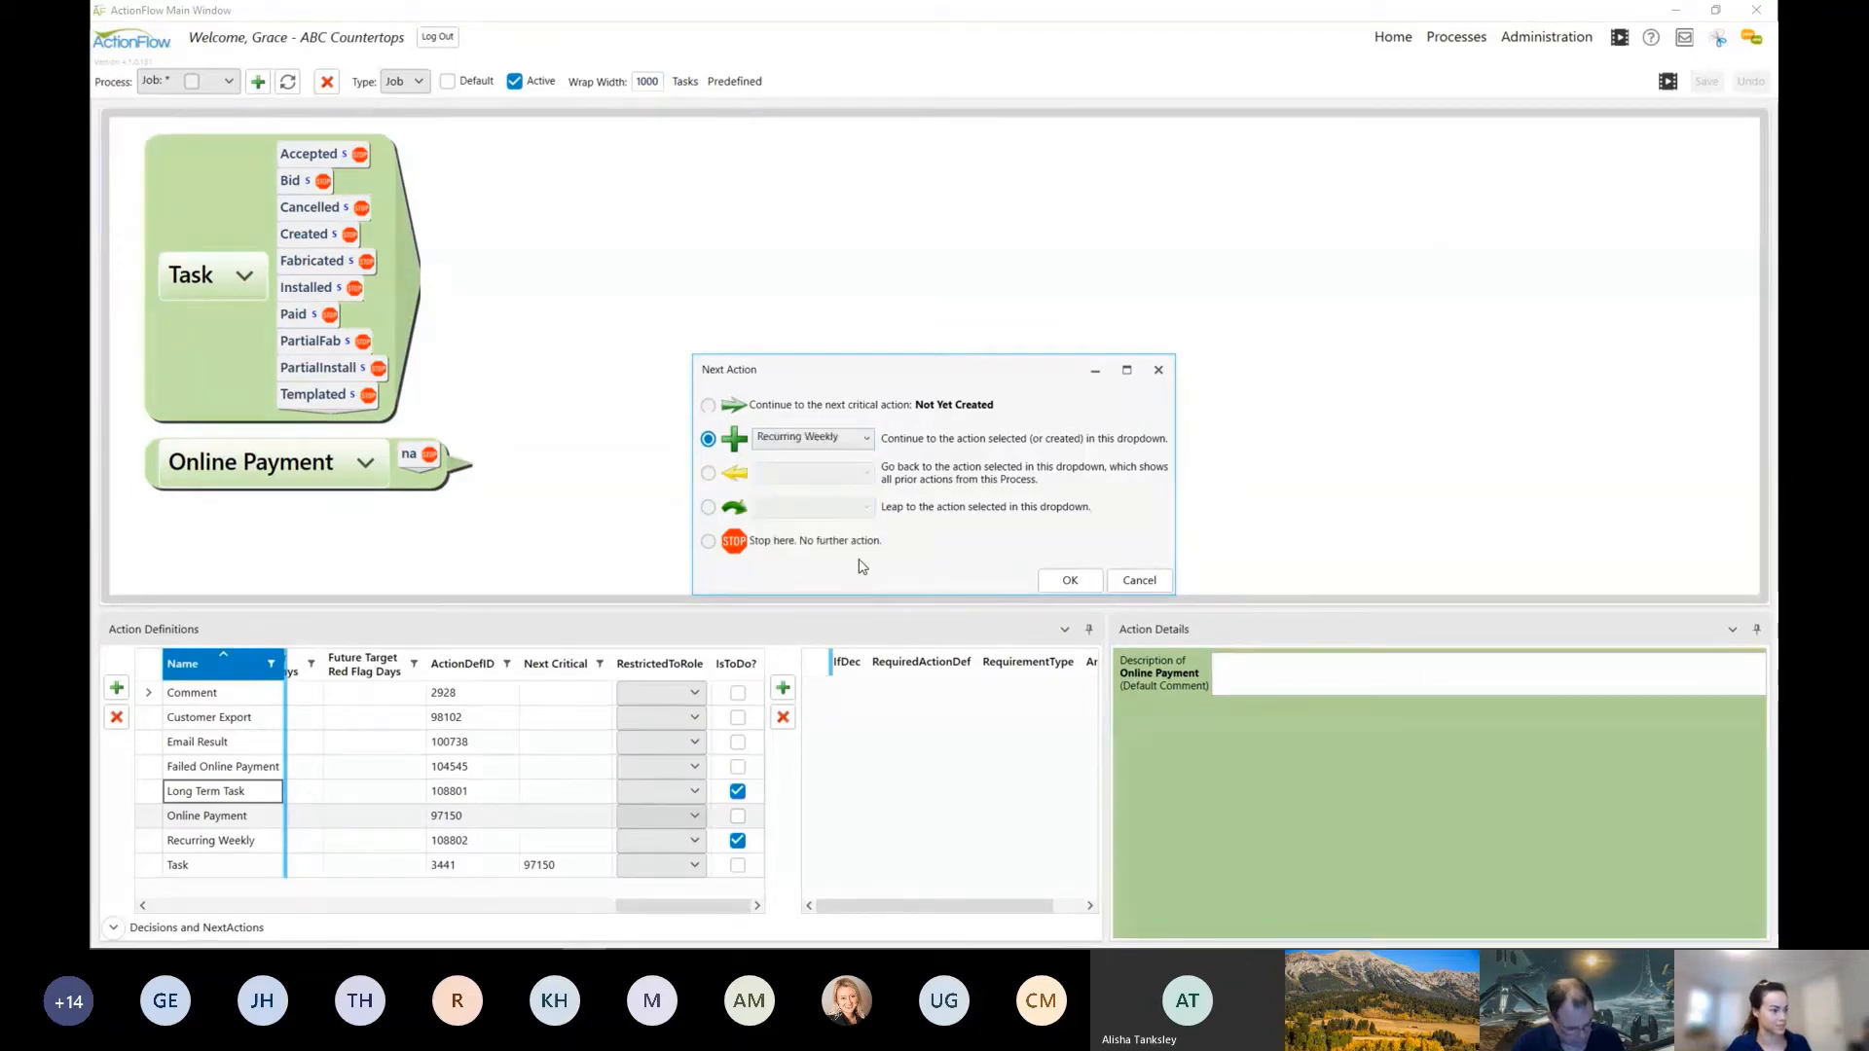
{"action": "left_click", "coordinate": [1068, 579]}
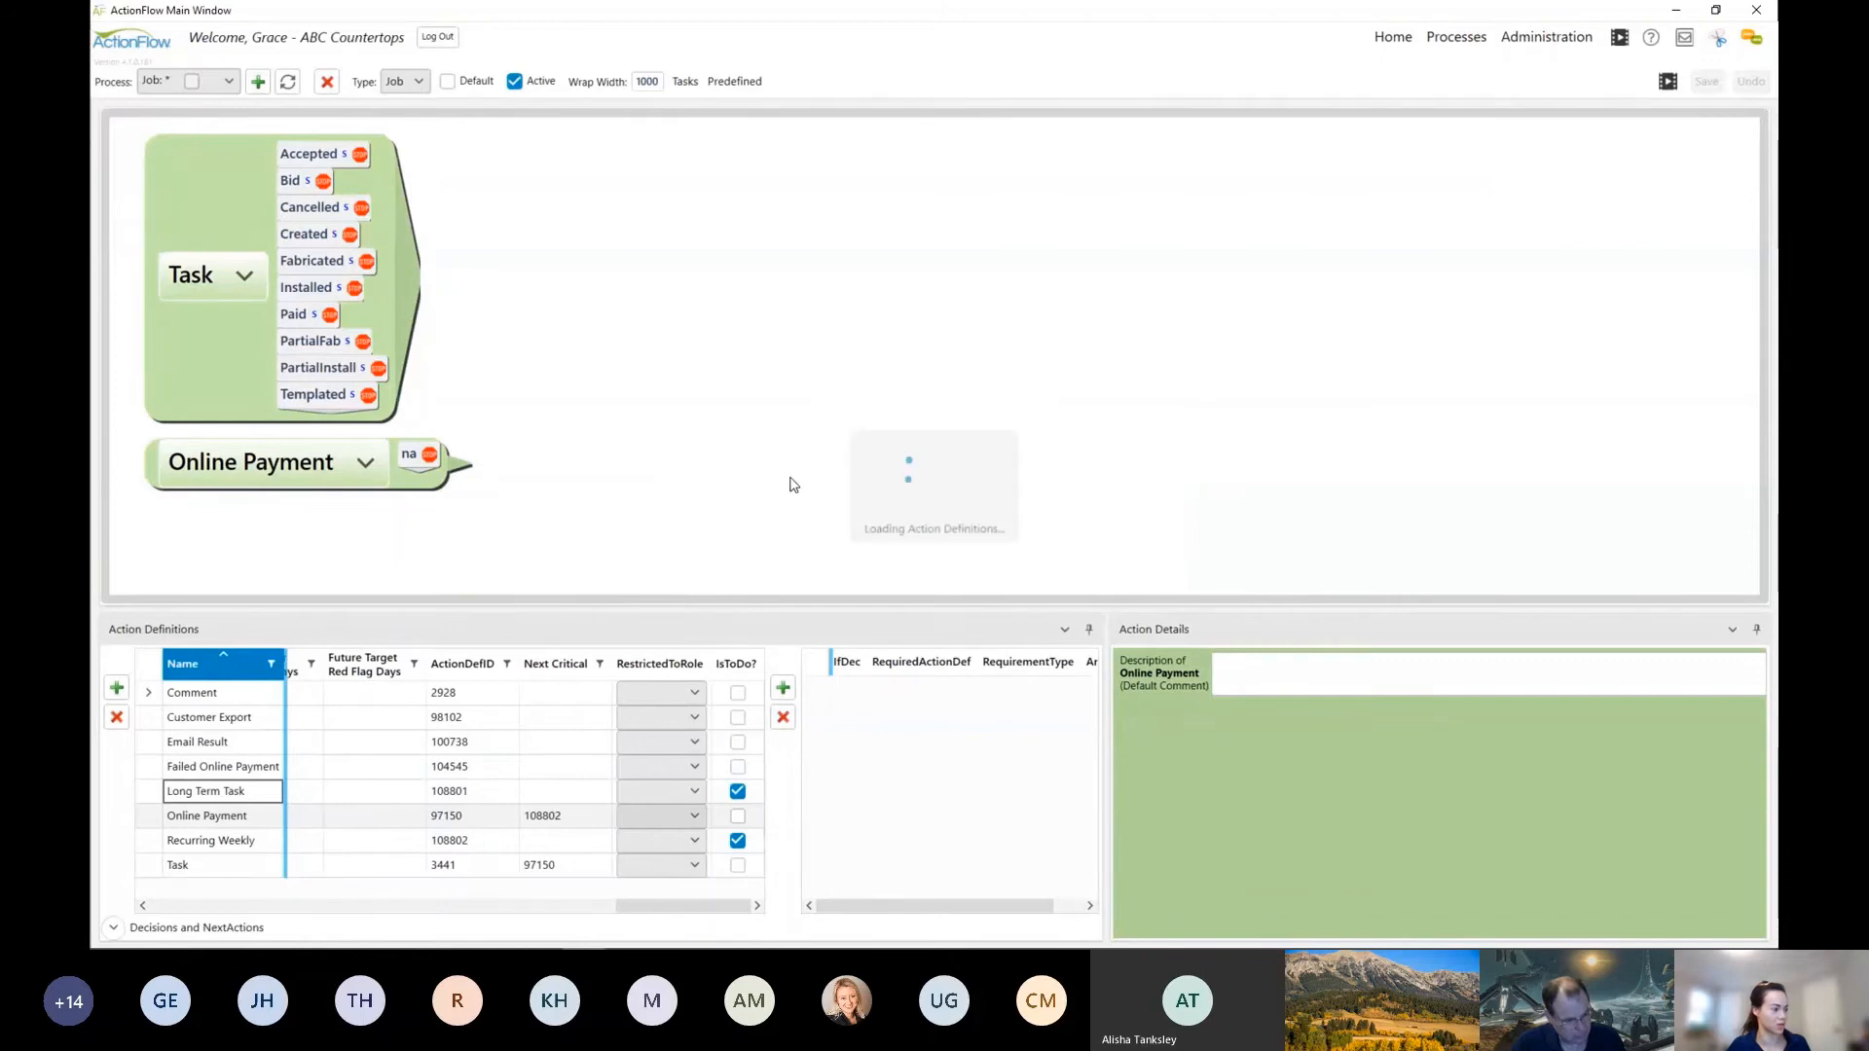
Step: Set the na decision of Online Payment to Stop Here and refresh the process diagram
{"action": "left_click", "coordinate": [280, 839]}
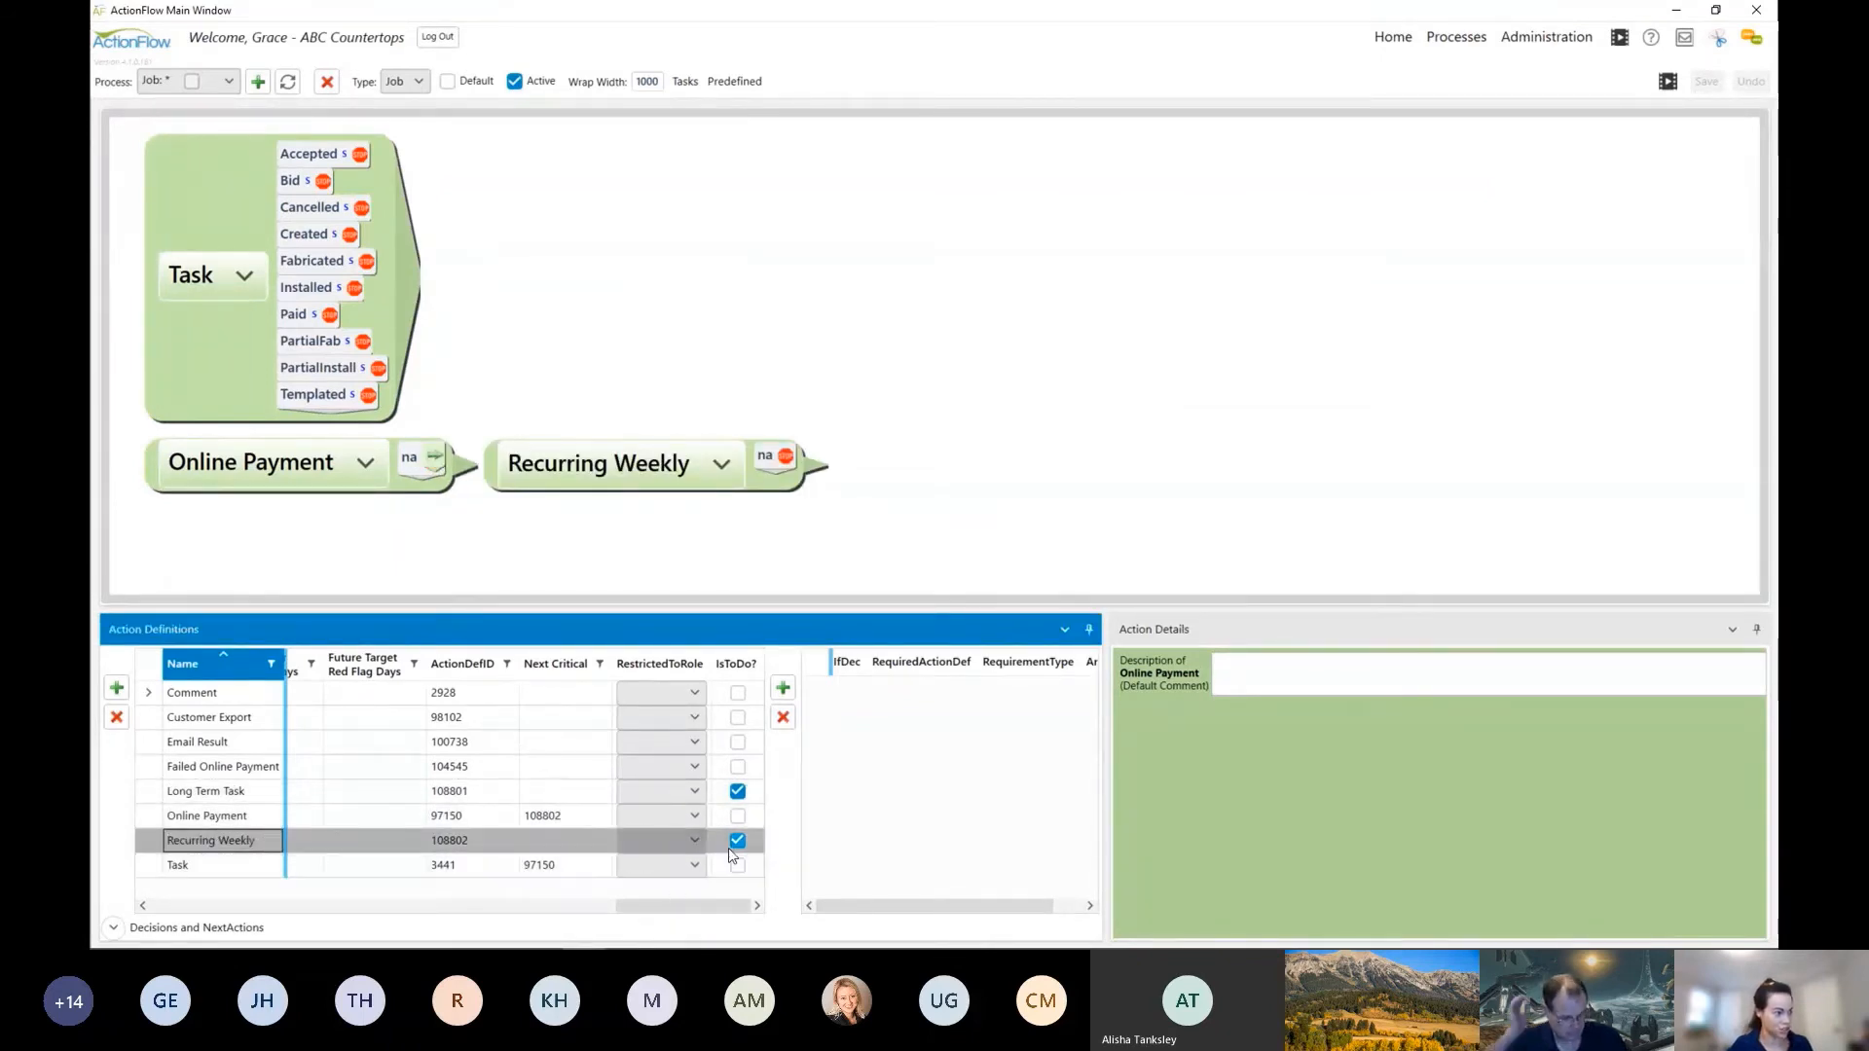
{"action": "left_click", "coordinate": [438, 460]}
{"action": "left_click", "coordinate": [552, 468]}
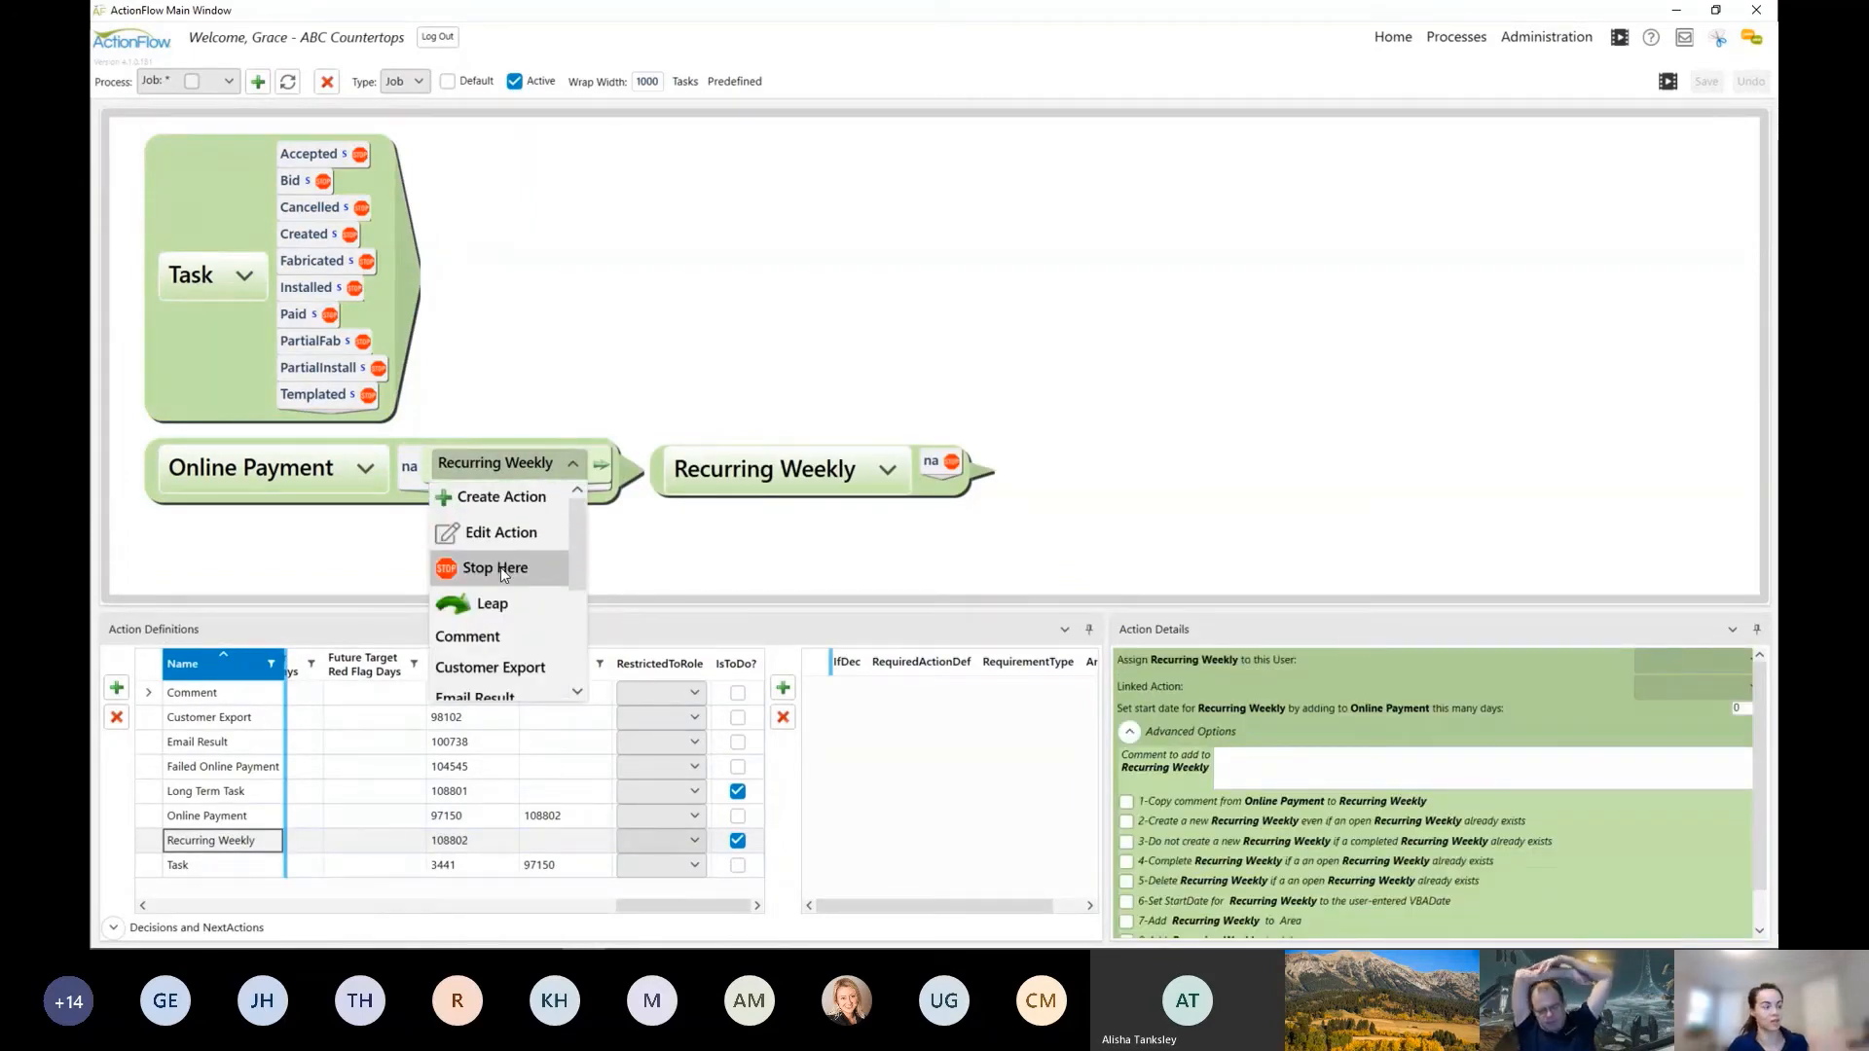
{"action": "left_click", "coordinate": [501, 568]}
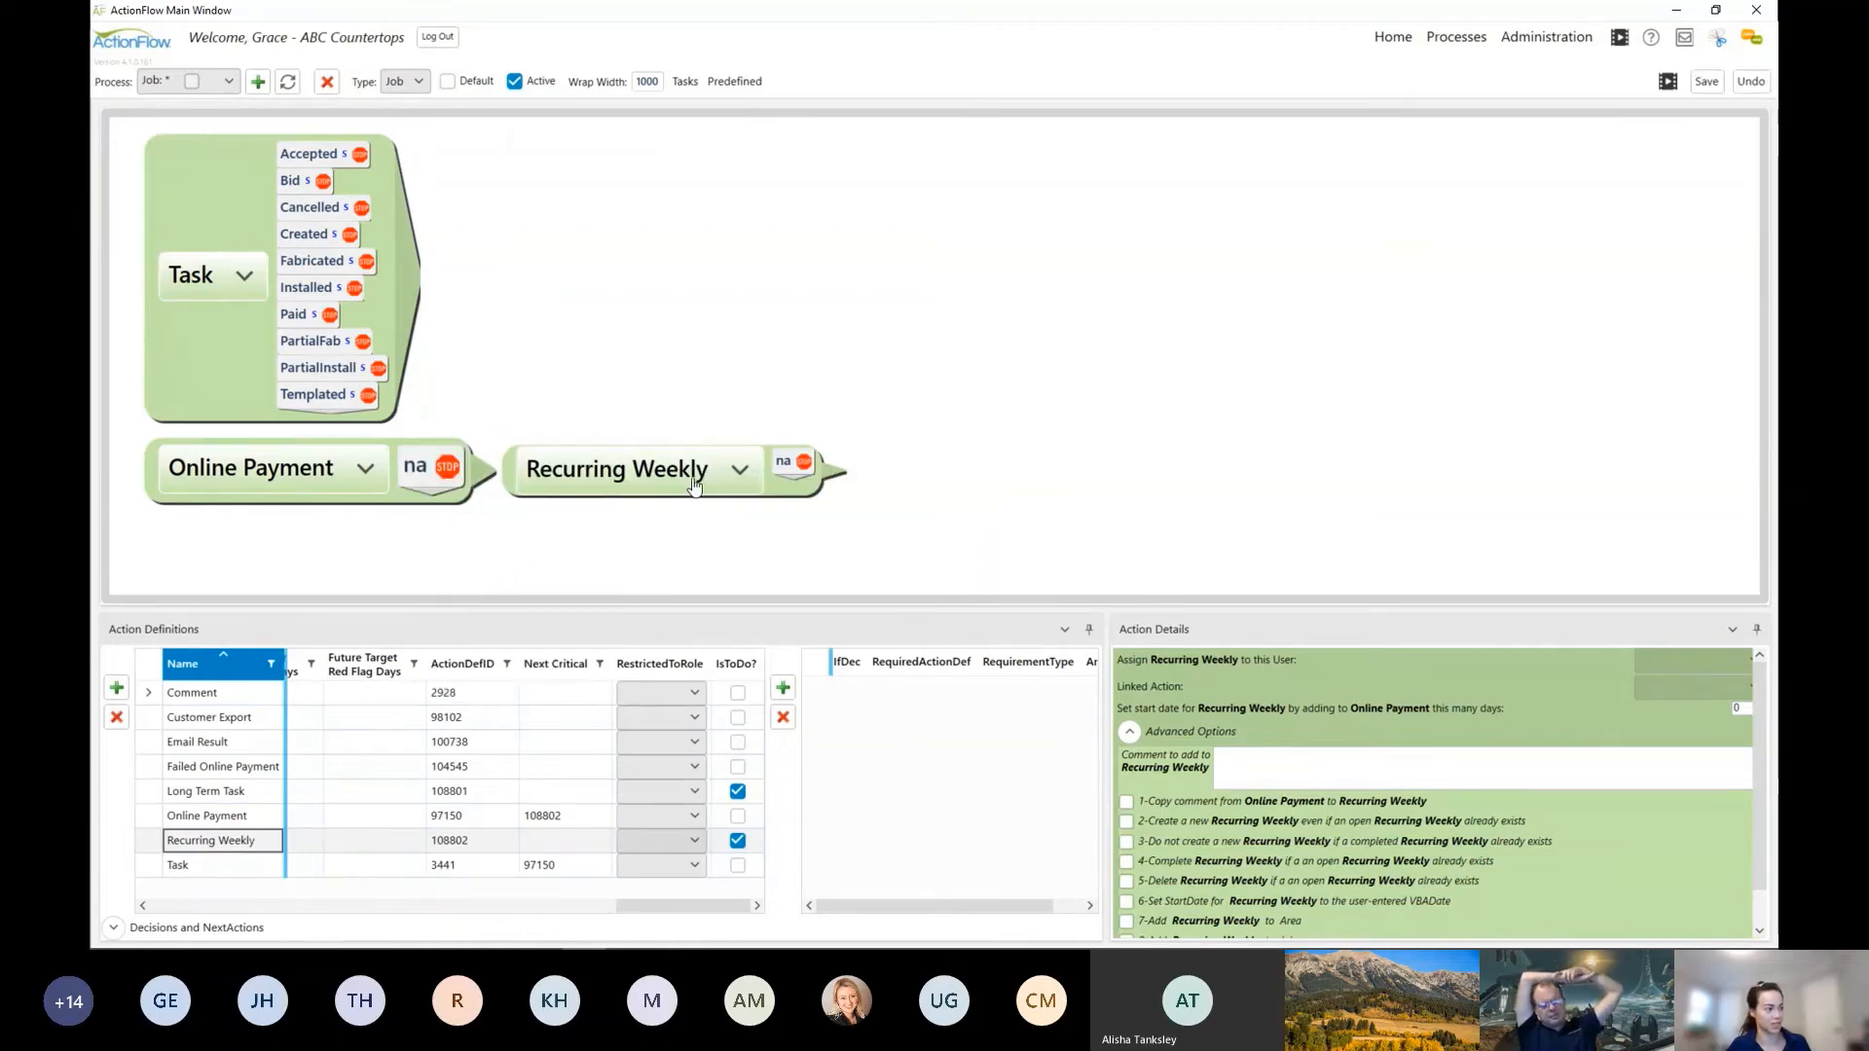
{"action": "left_click", "coordinate": [289, 83]}
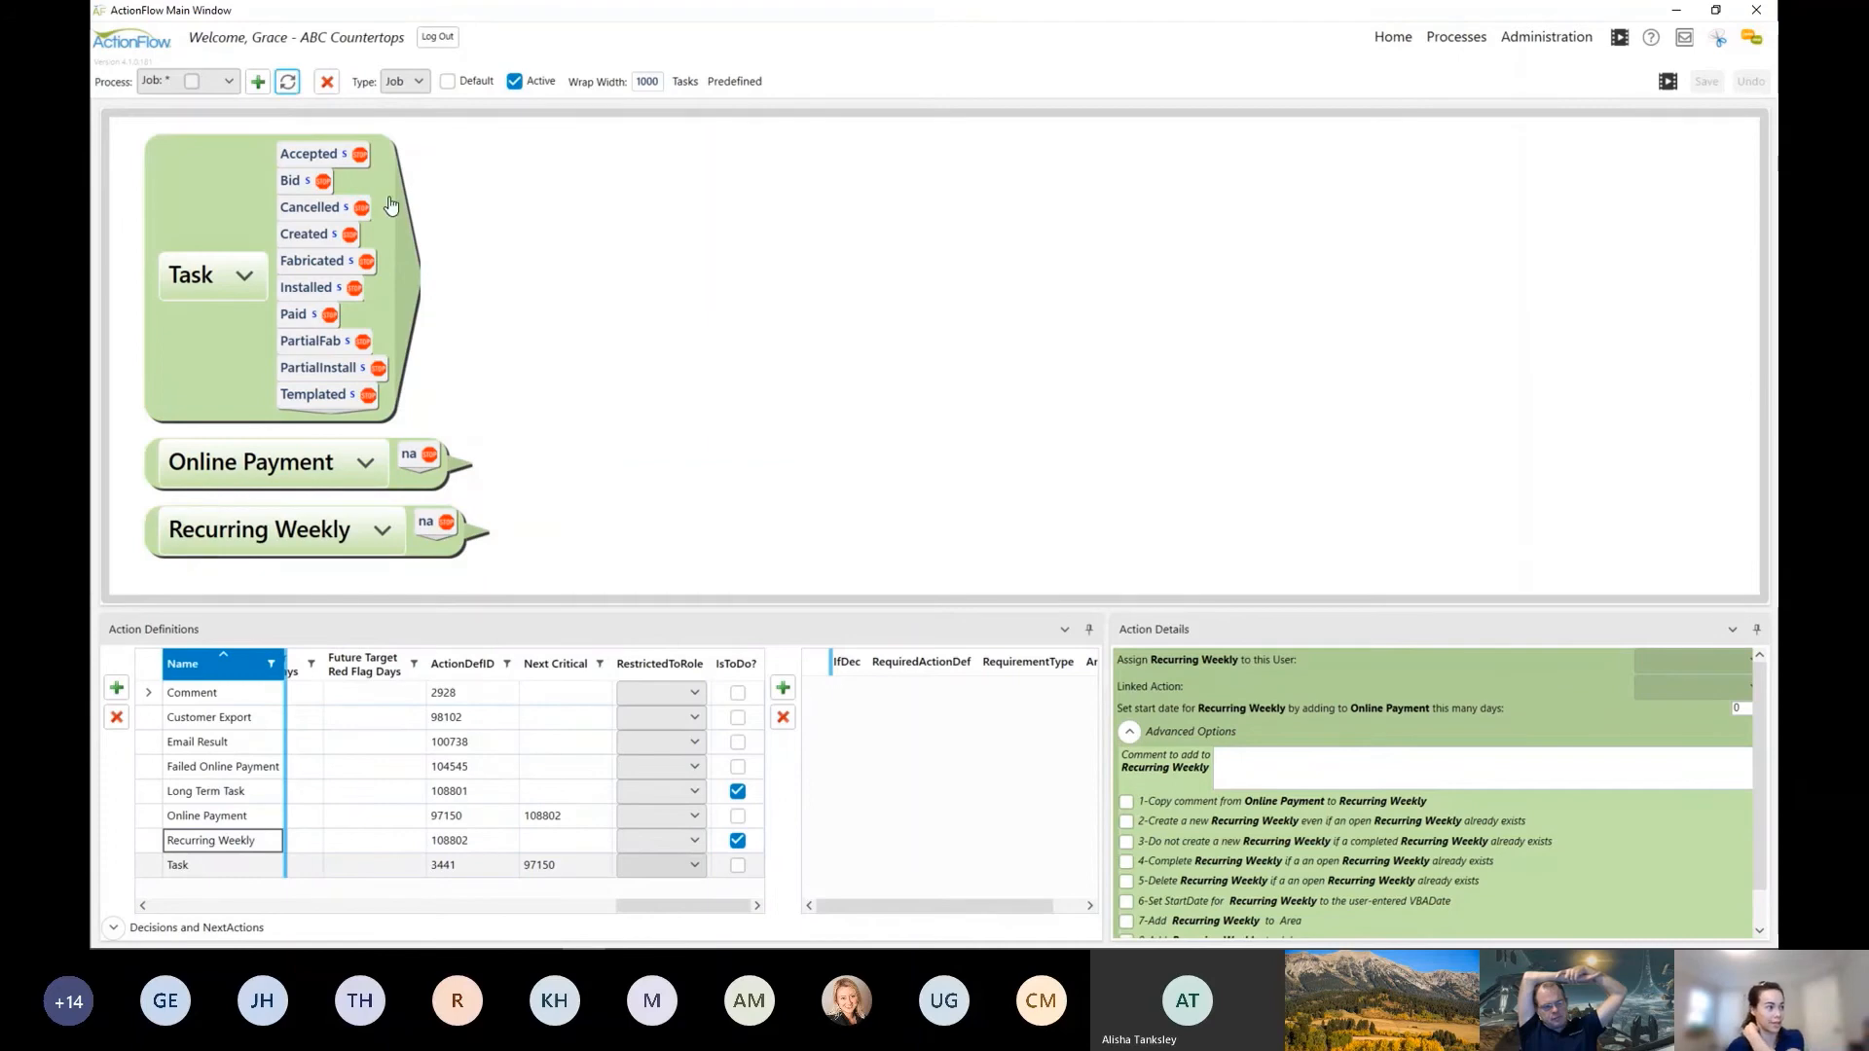
Step: Add Comment as the next action for the na decision of Recurring Weekly
{"action": "left_click_drag", "start_coordinate": [651, 492], "coordinate": [750, 393]}
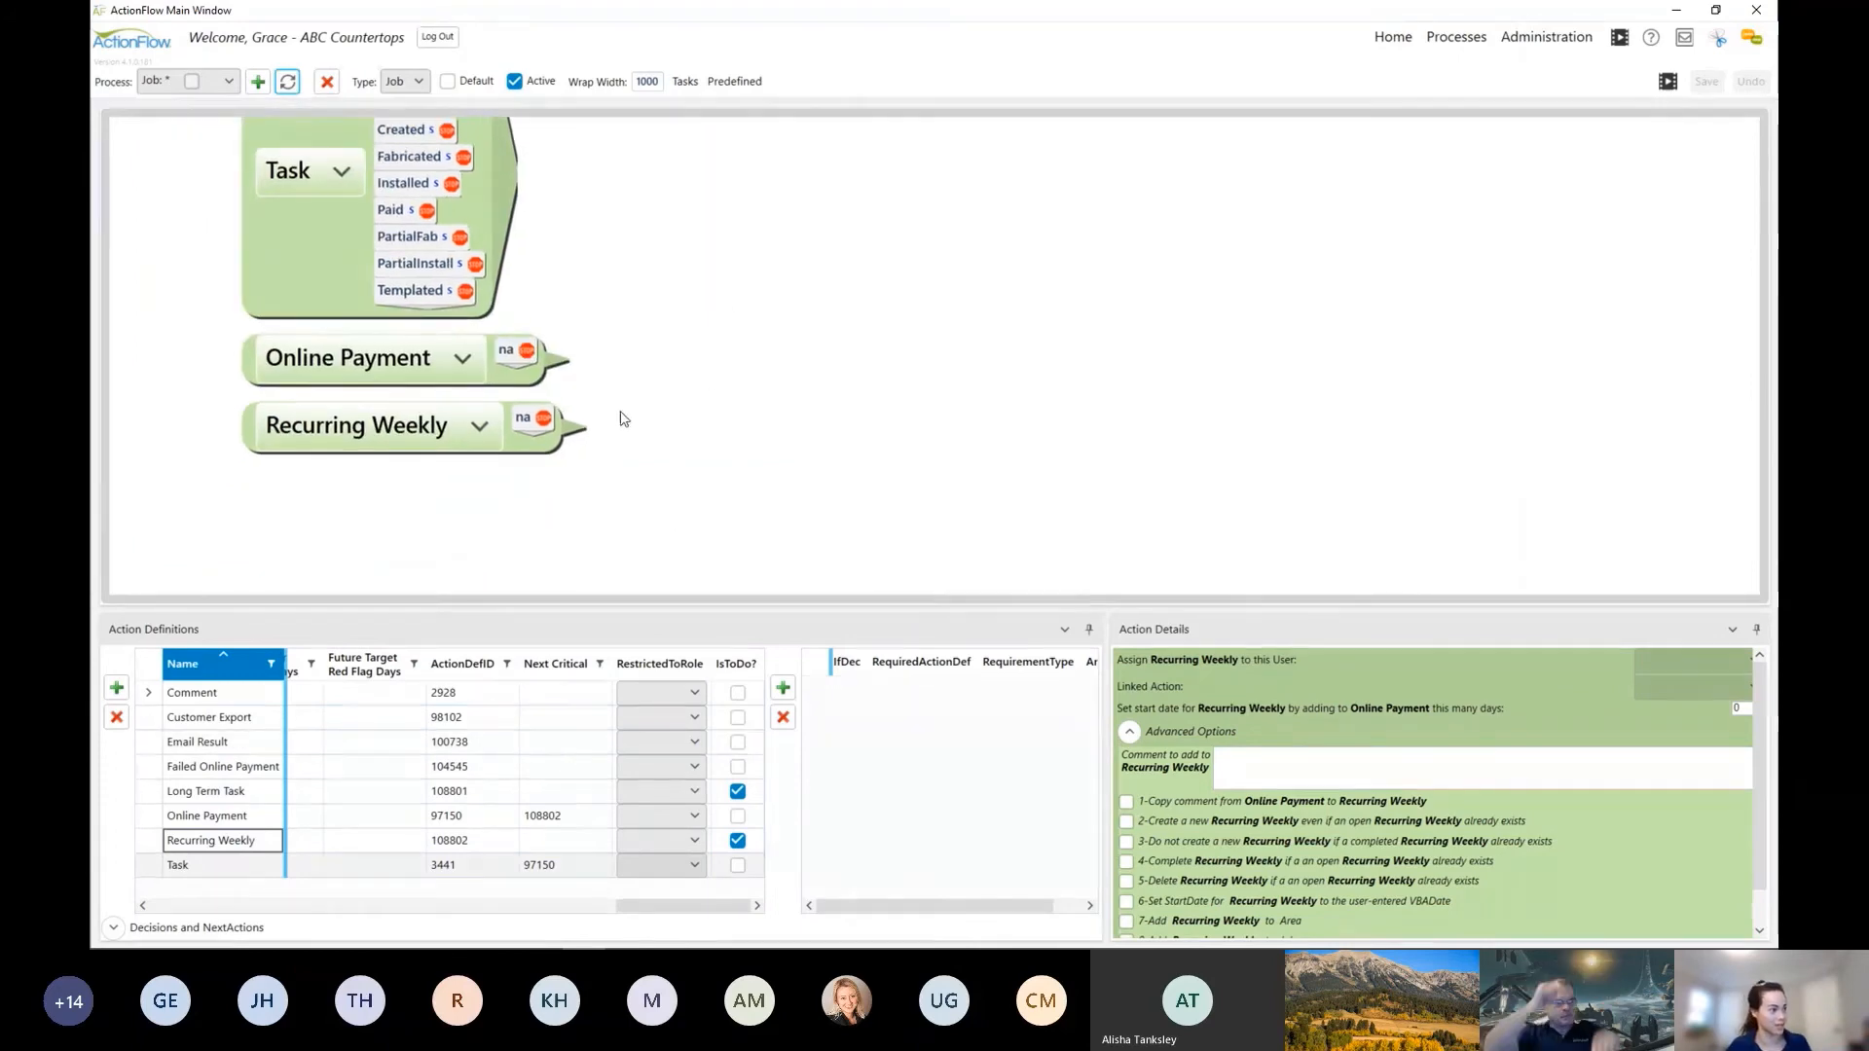
{"action": "left_click", "coordinate": [543, 419]}
{"action": "left_click", "coordinate": [813, 439]}
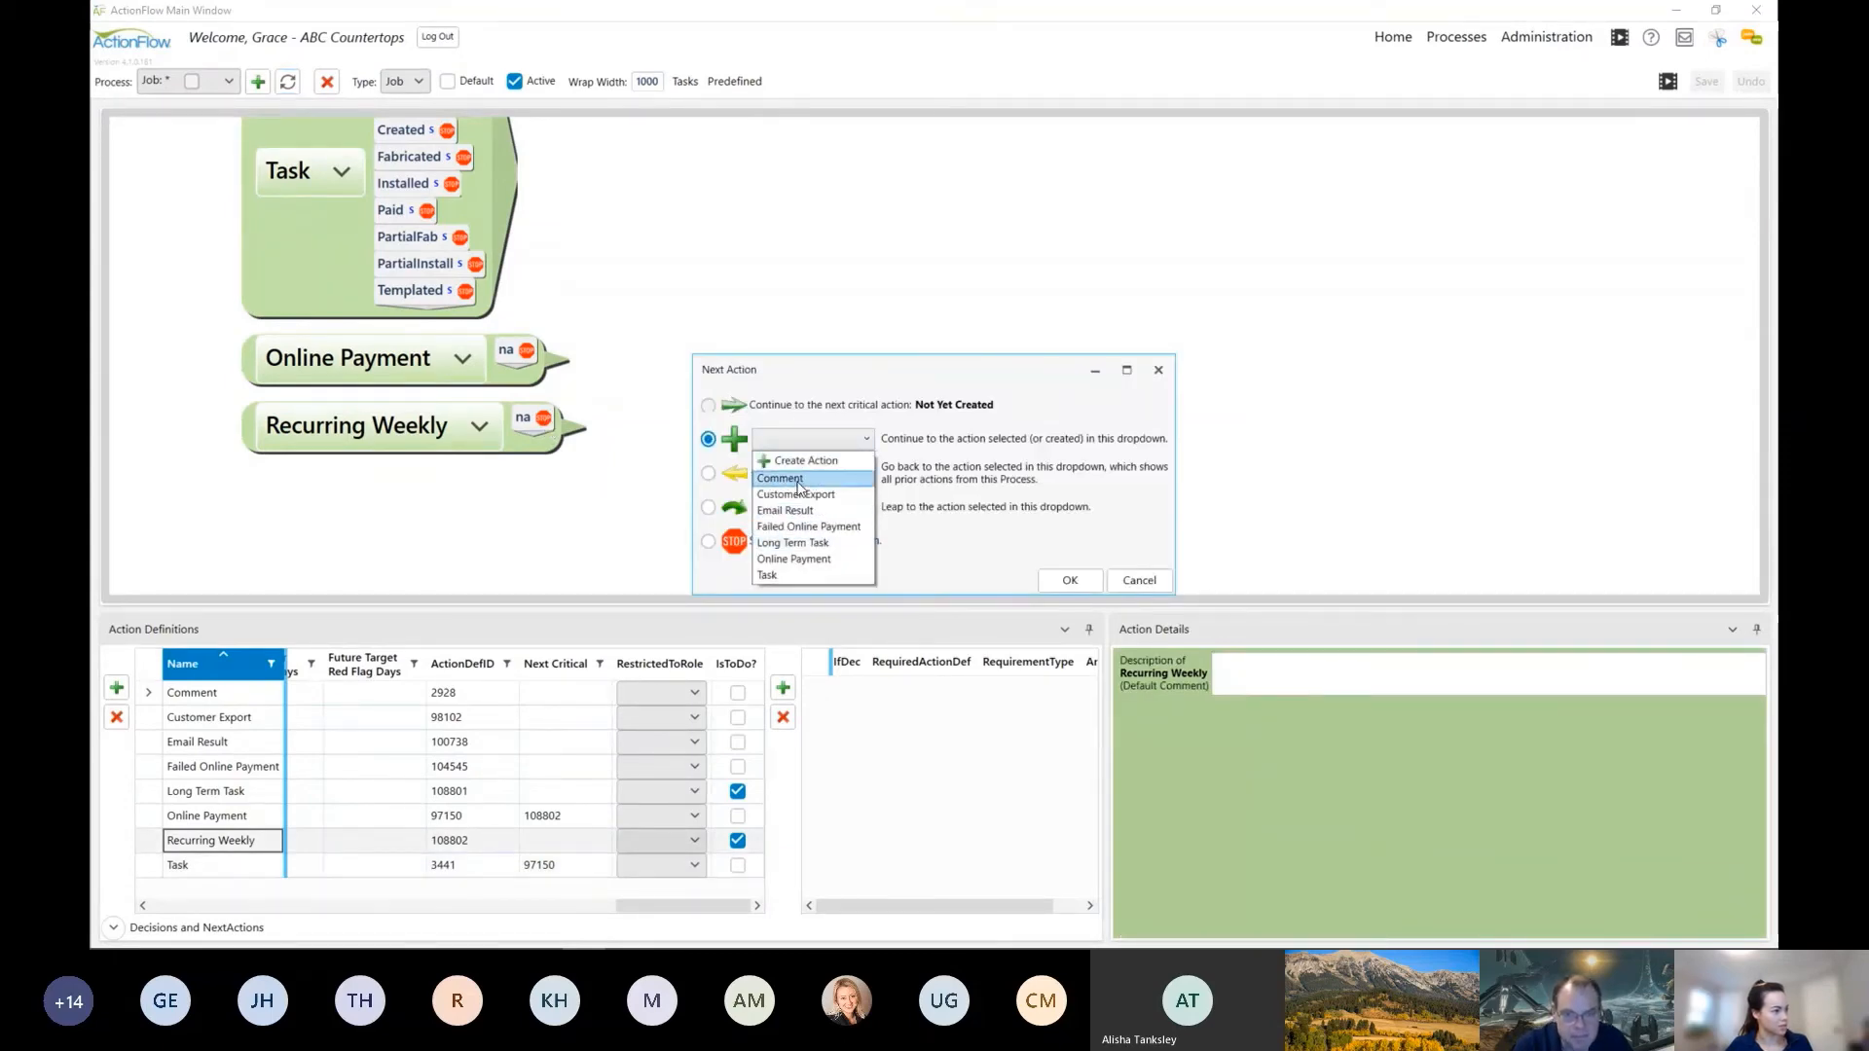
{"action": "left_click", "coordinate": [799, 479]}
{"action": "left_click", "coordinate": [1072, 580]}
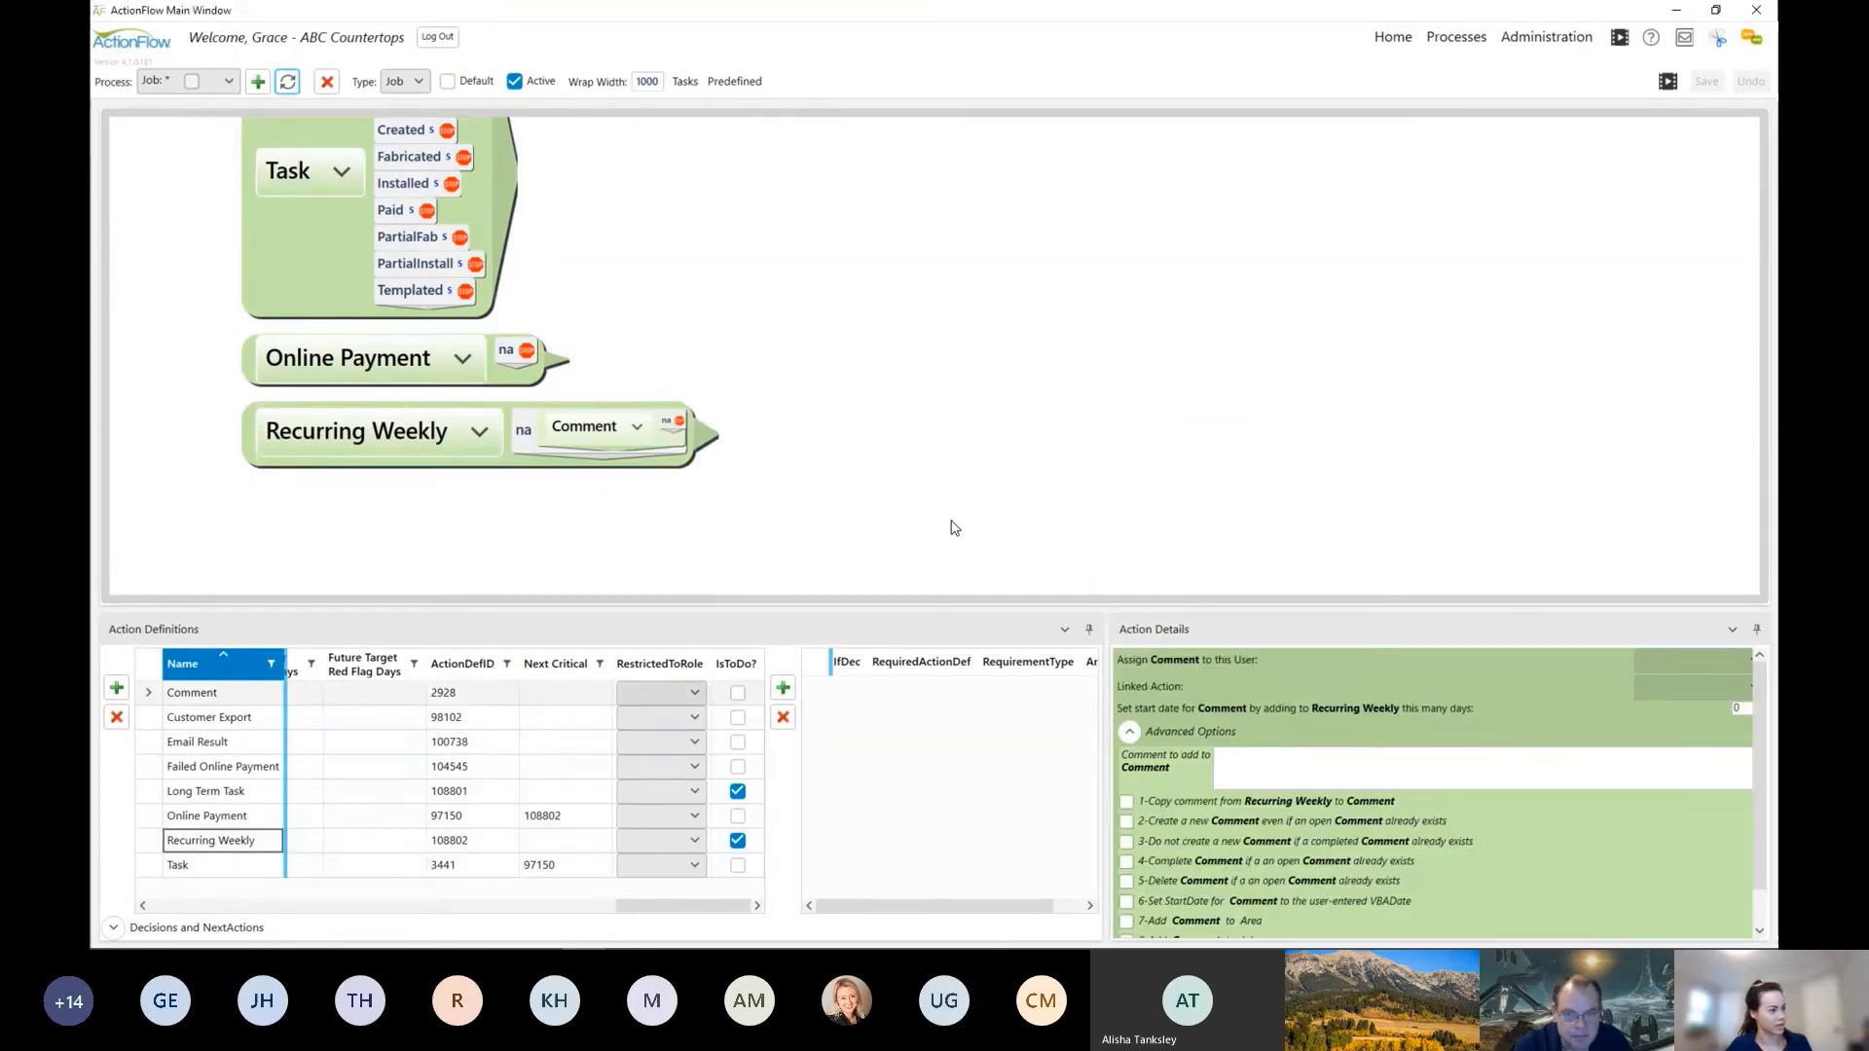
Step: Add Failed Online Payment as the main action following Recurring Weekly
{"action": "left_click", "coordinate": [712, 442]}
{"action": "left_click", "coordinate": [804, 444]}
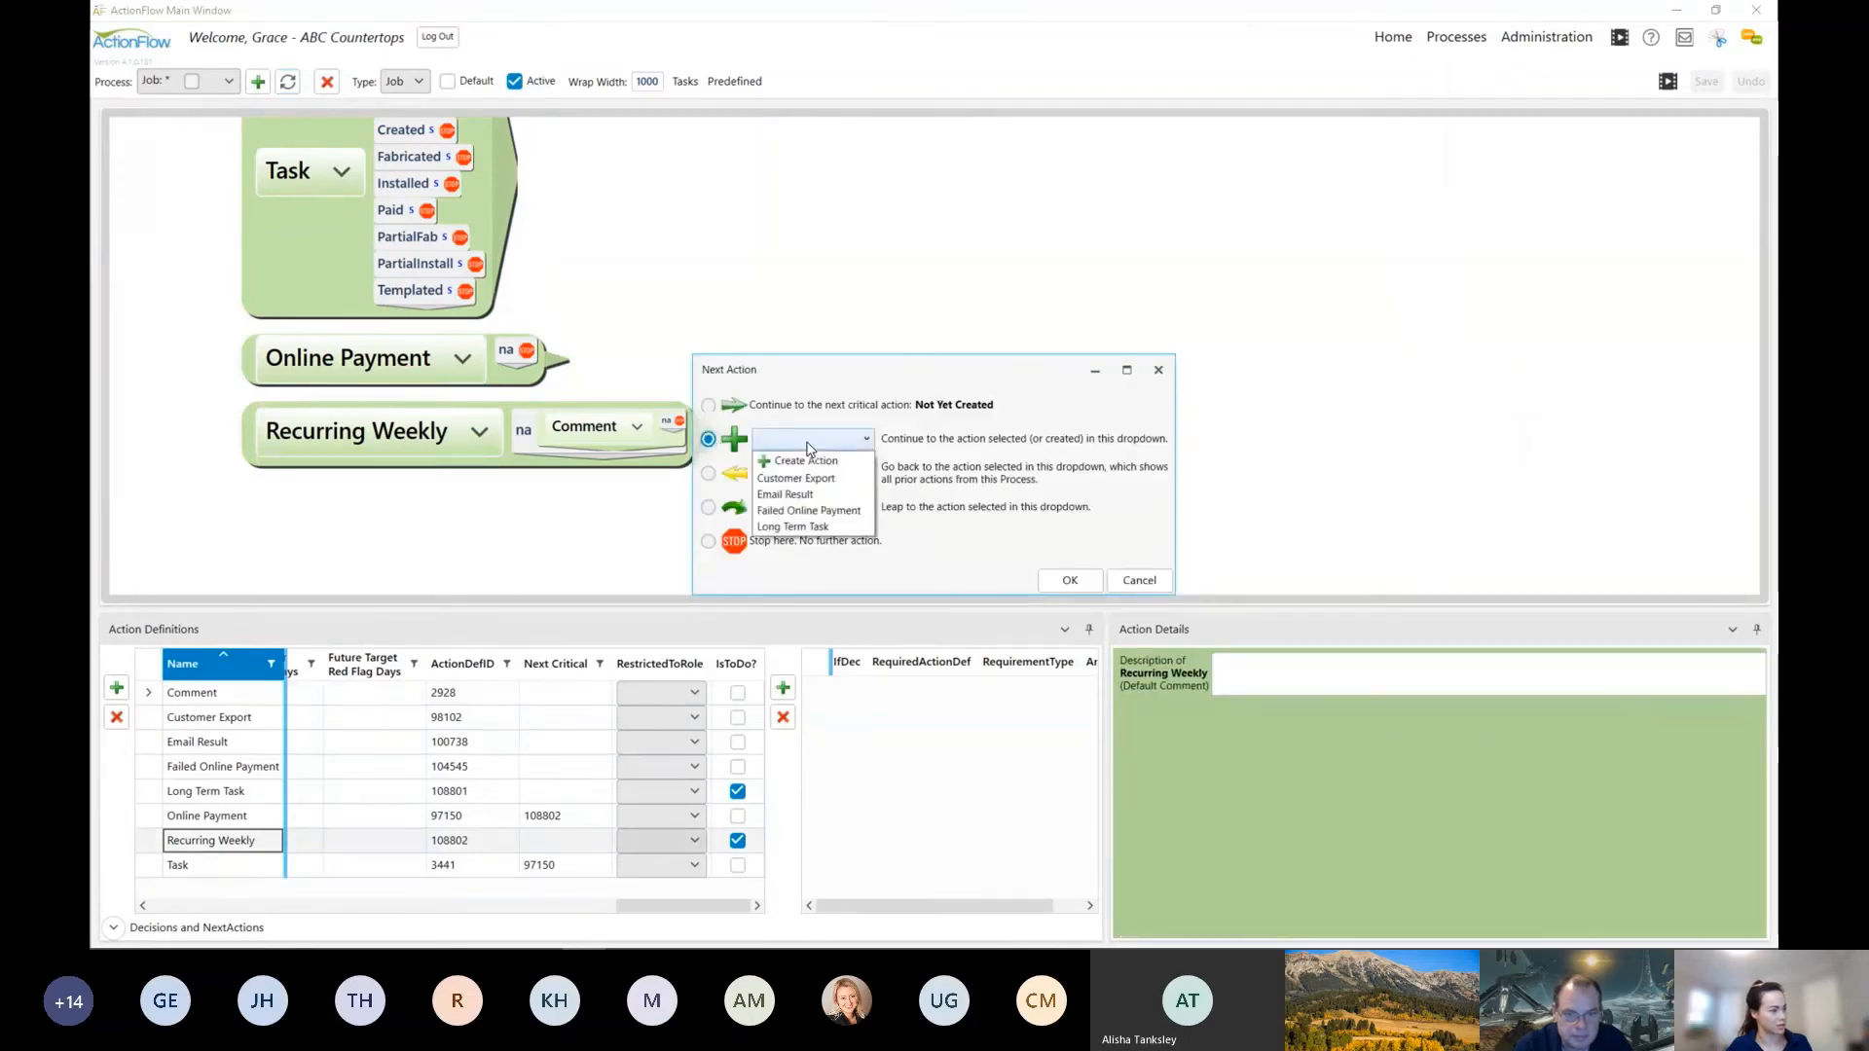
{"action": "left_click", "coordinate": [808, 444]}
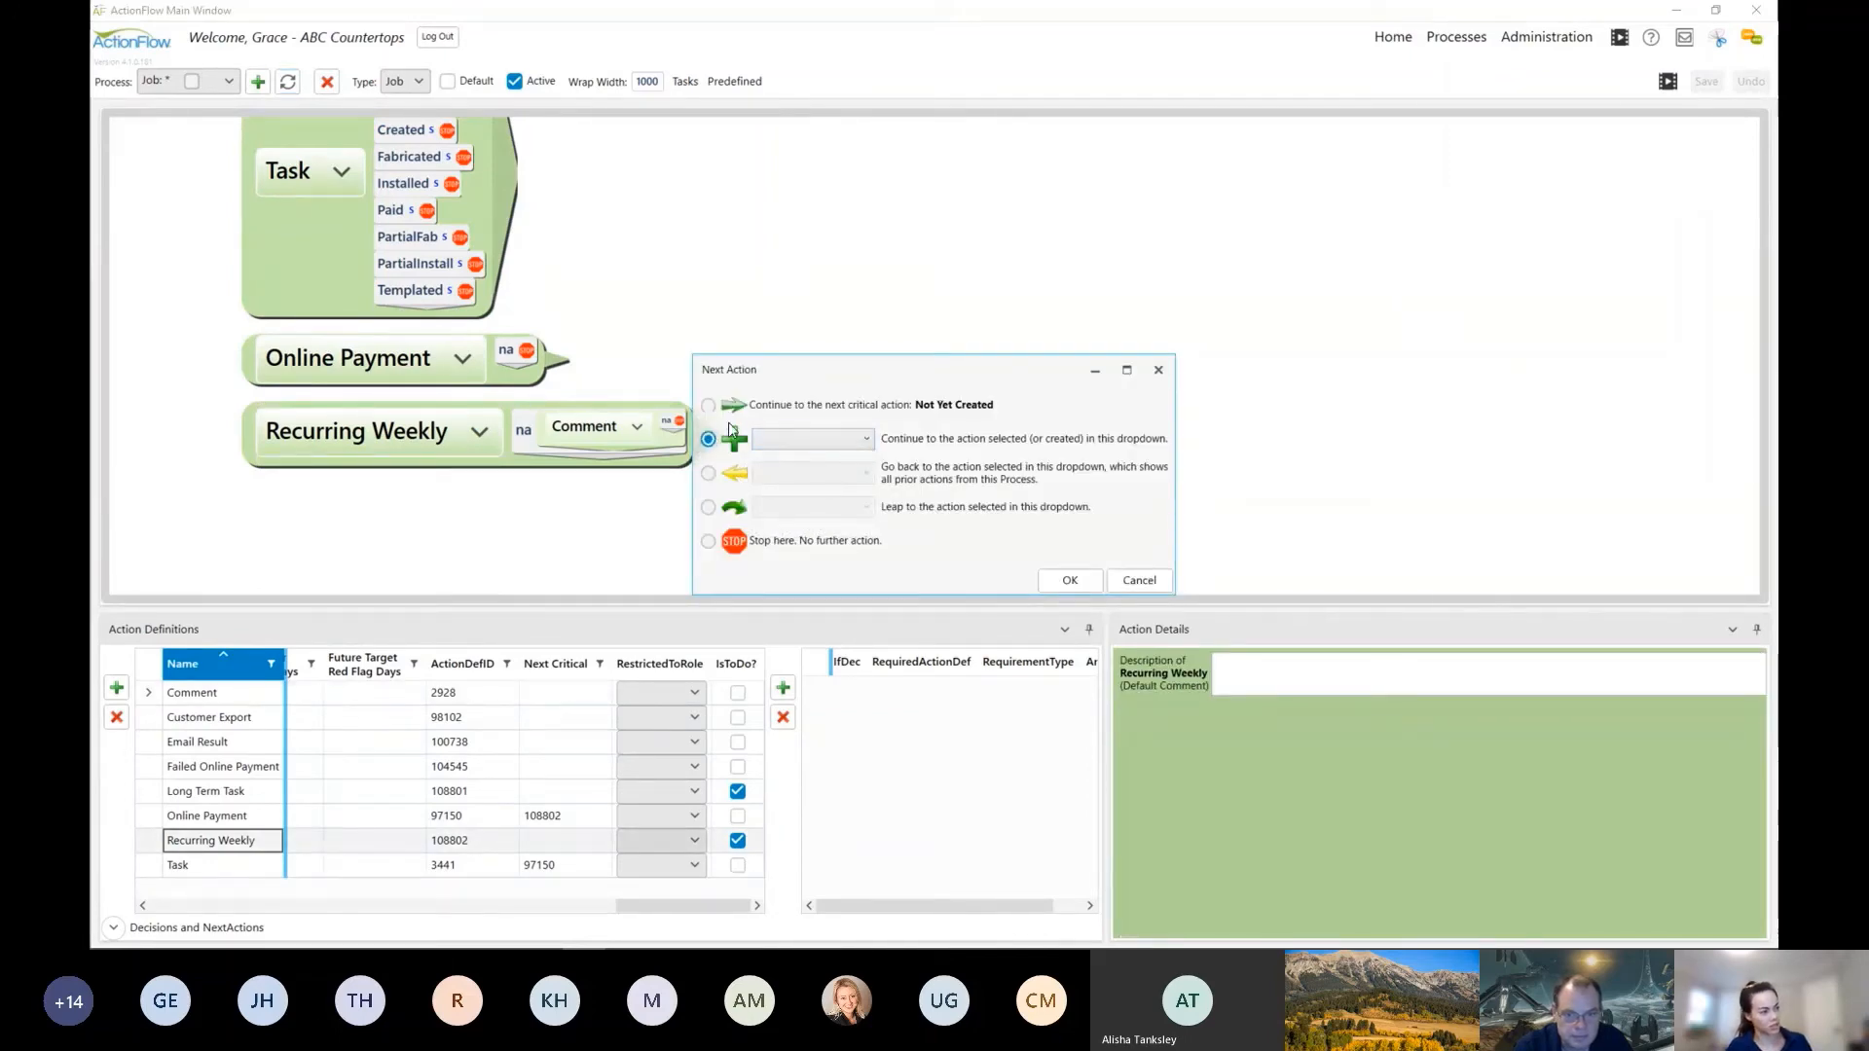
{"action": "left_click", "coordinate": [858, 438]}
{"action": "left_click", "coordinate": [855, 513]}
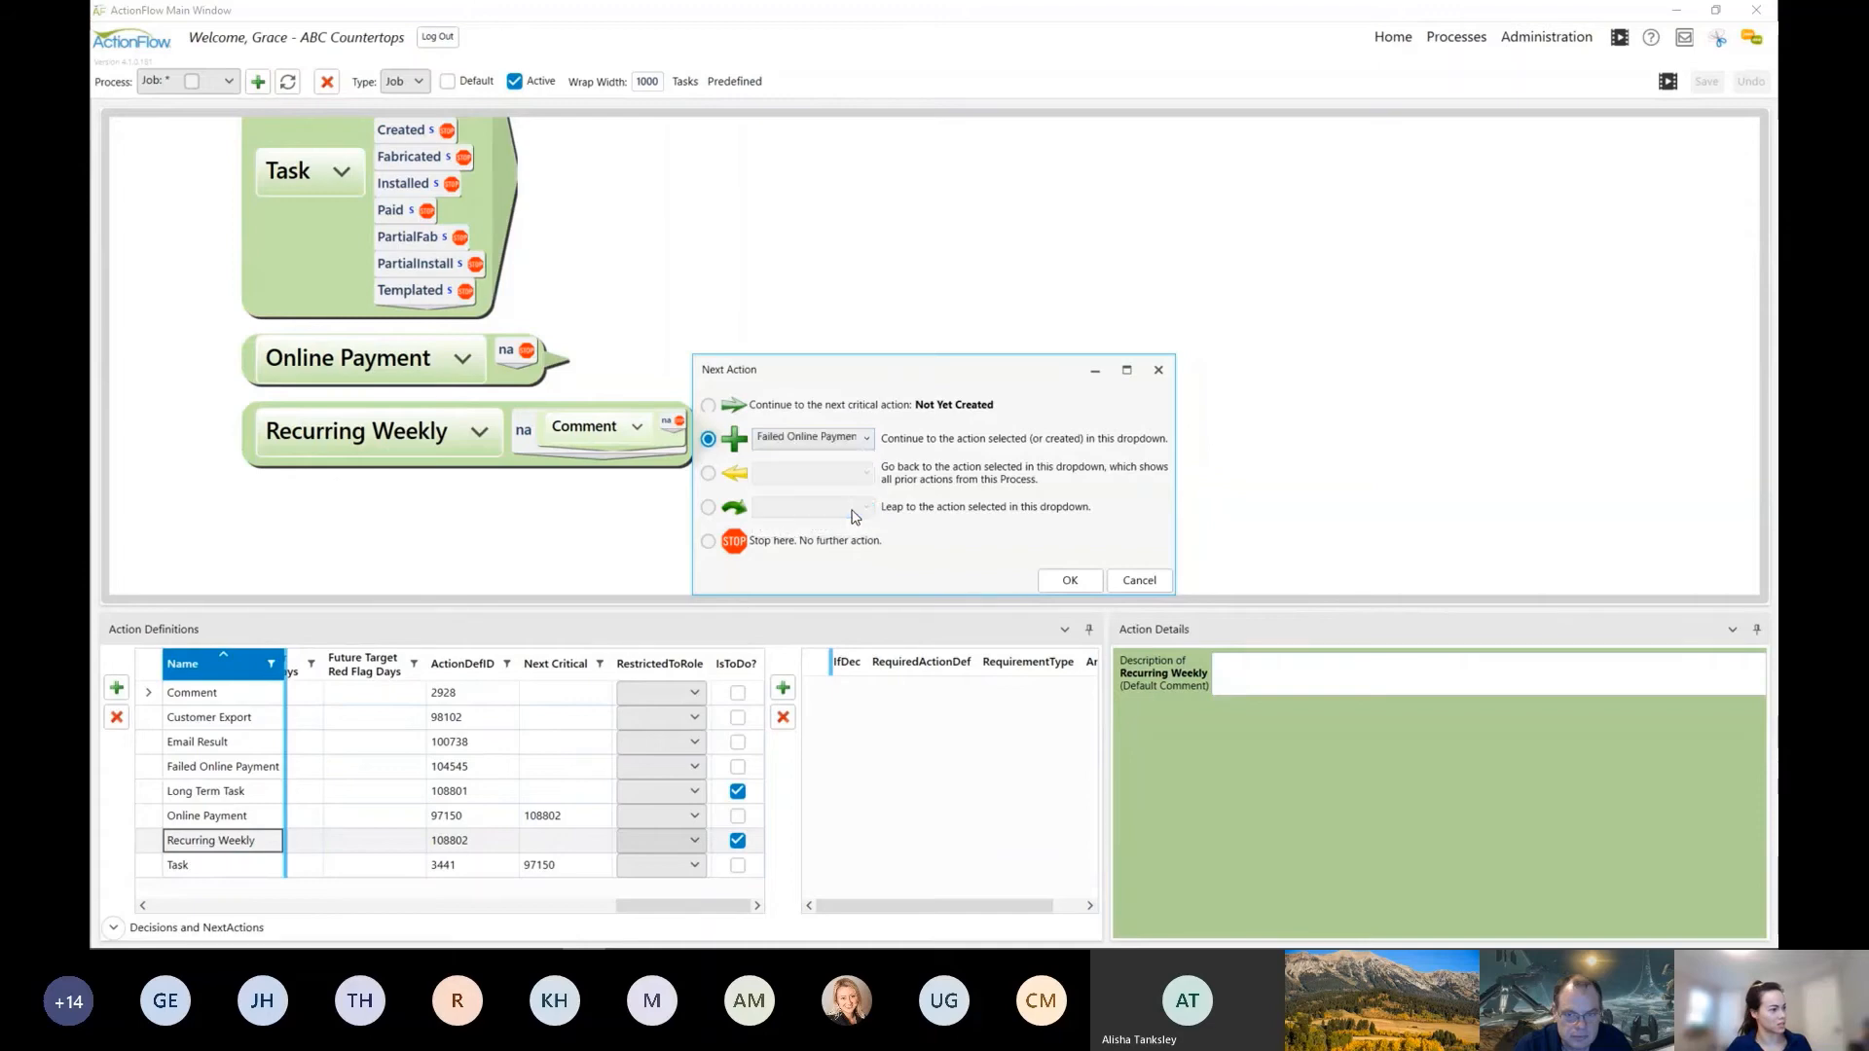
{"action": "left_click", "coordinate": [1070, 580]}
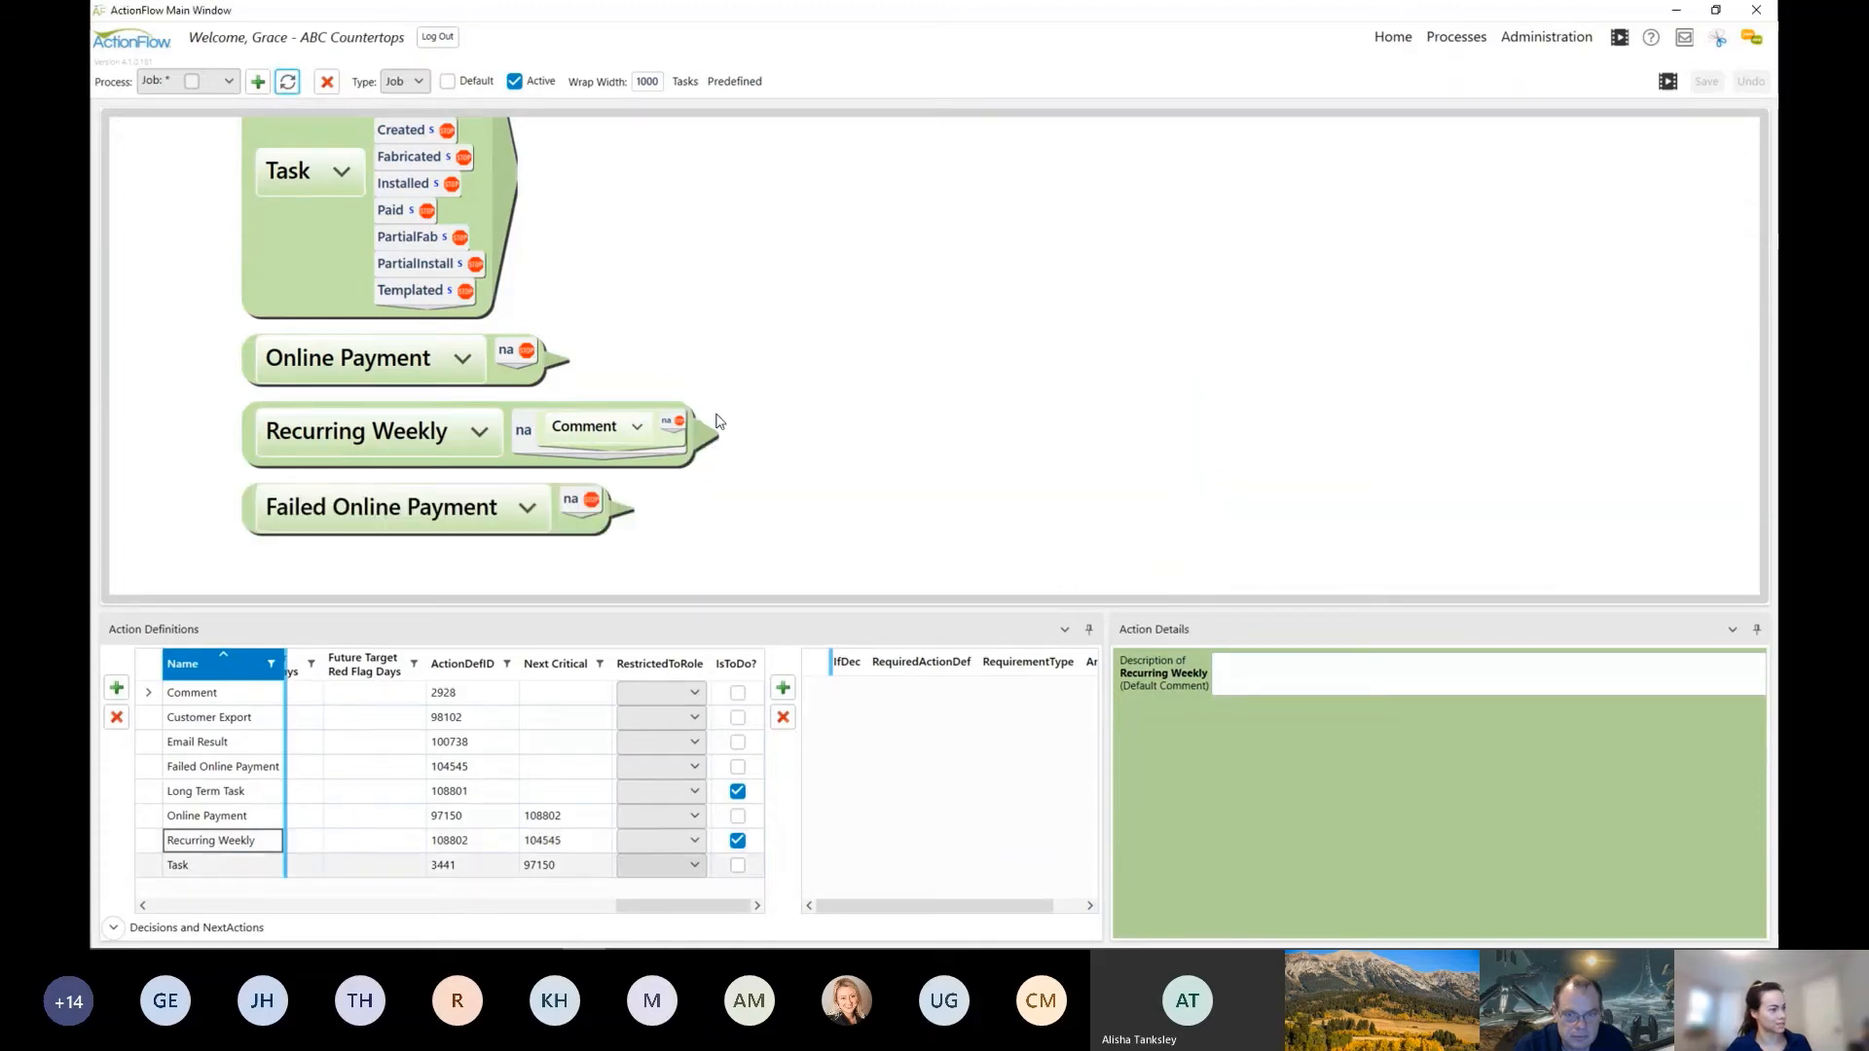
{"action": "left_click", "coordinate": [676, 429]}
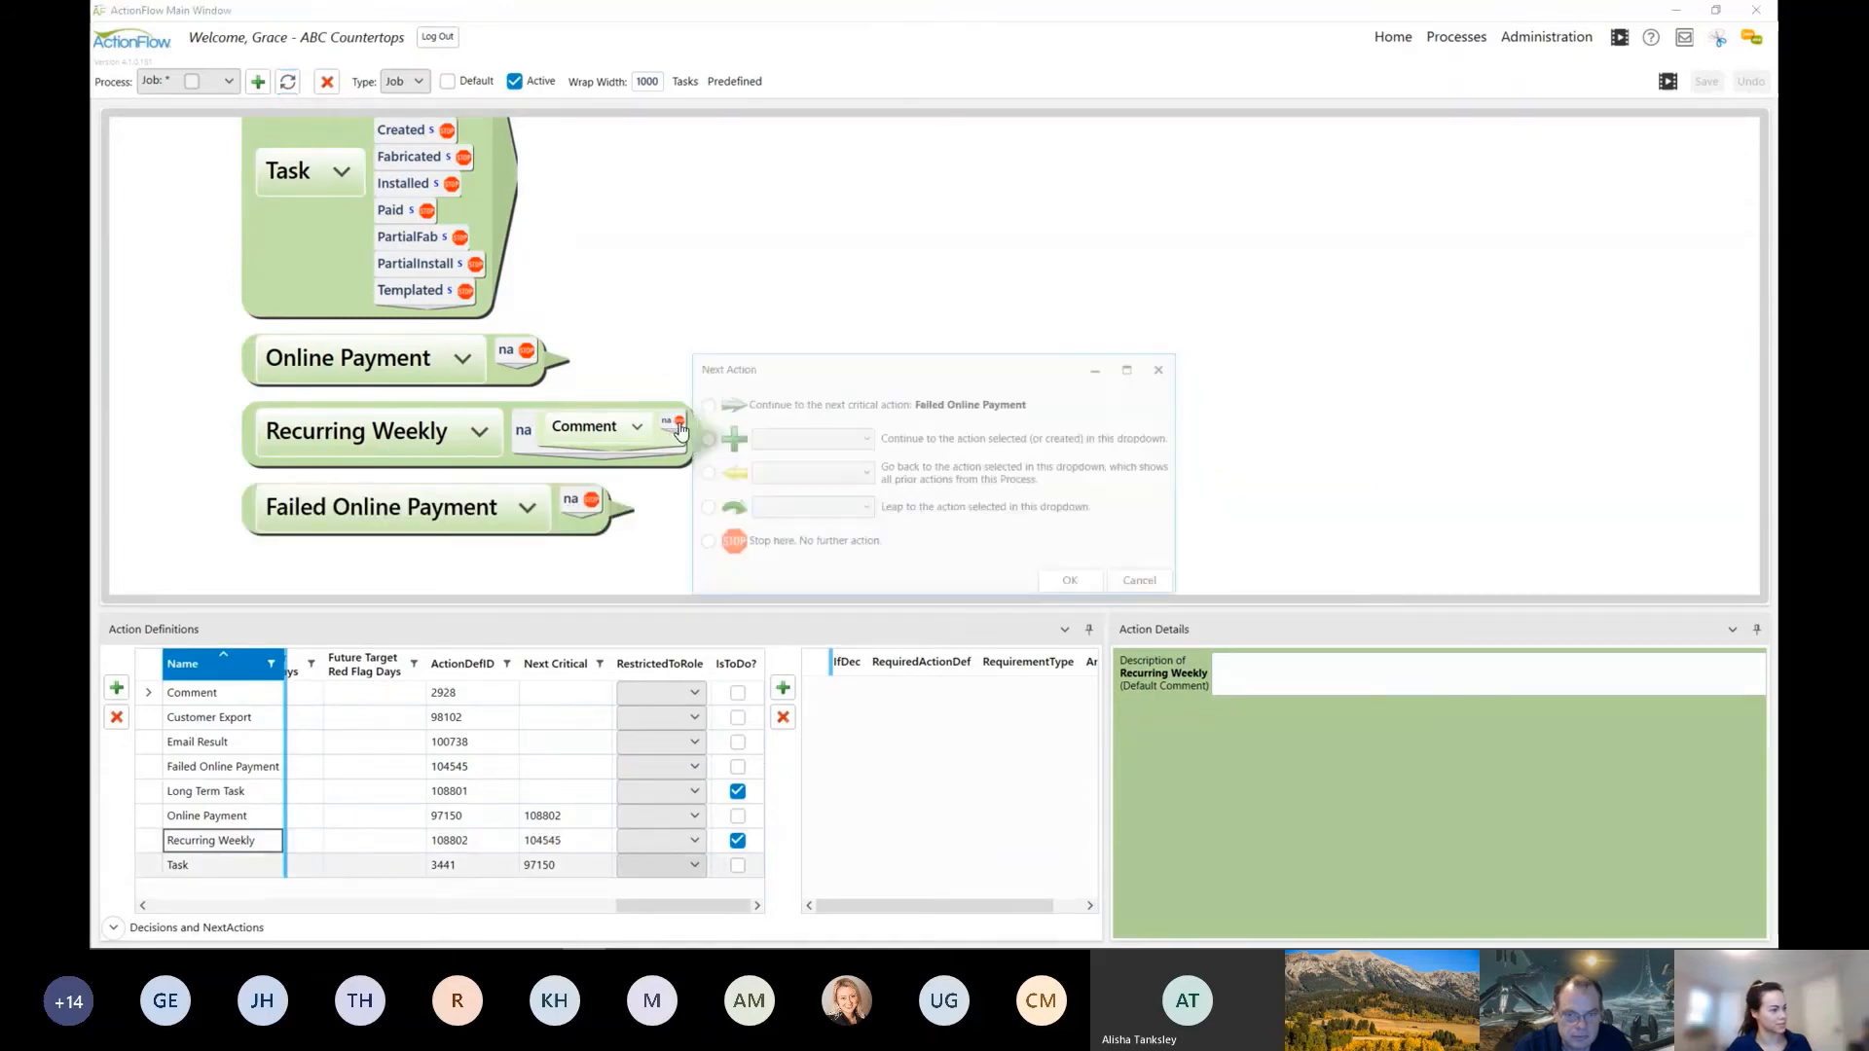
{"action": "left_click", "coordinate": [527, 507]}
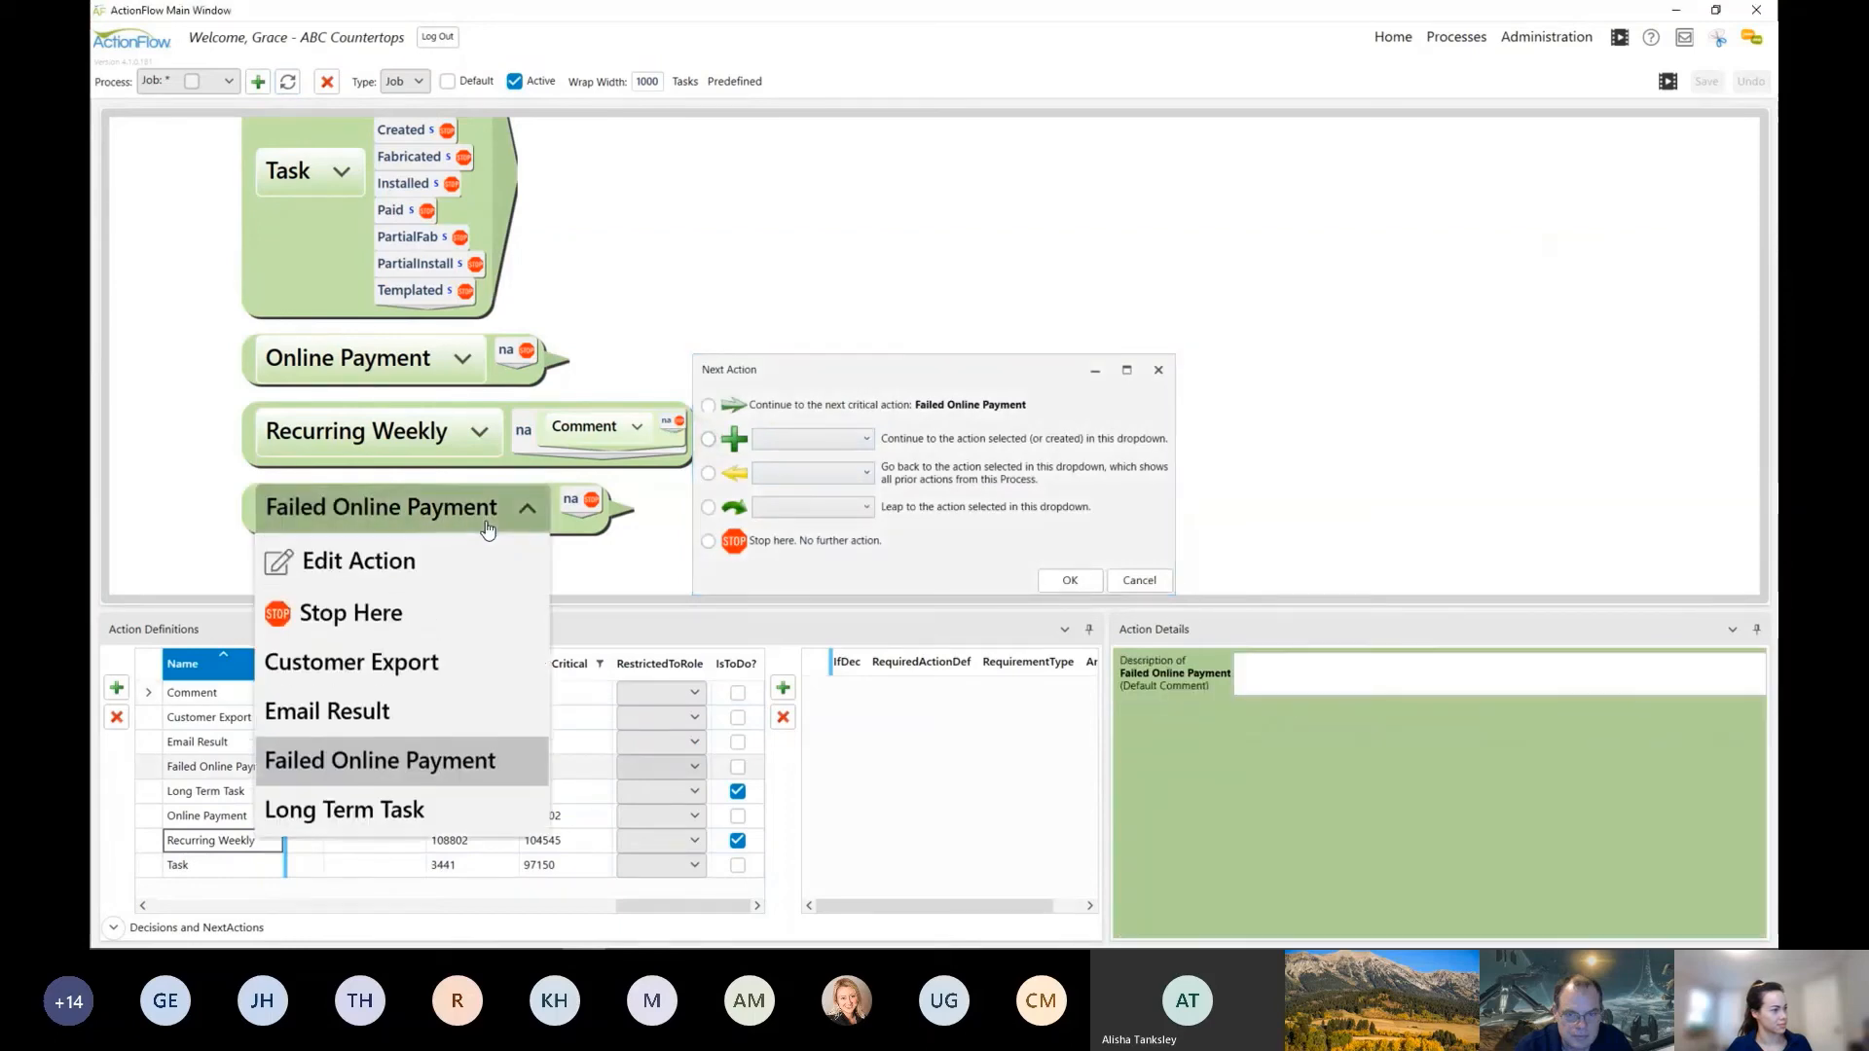
{"action": "left_click", "coordinate": [641, 429]}
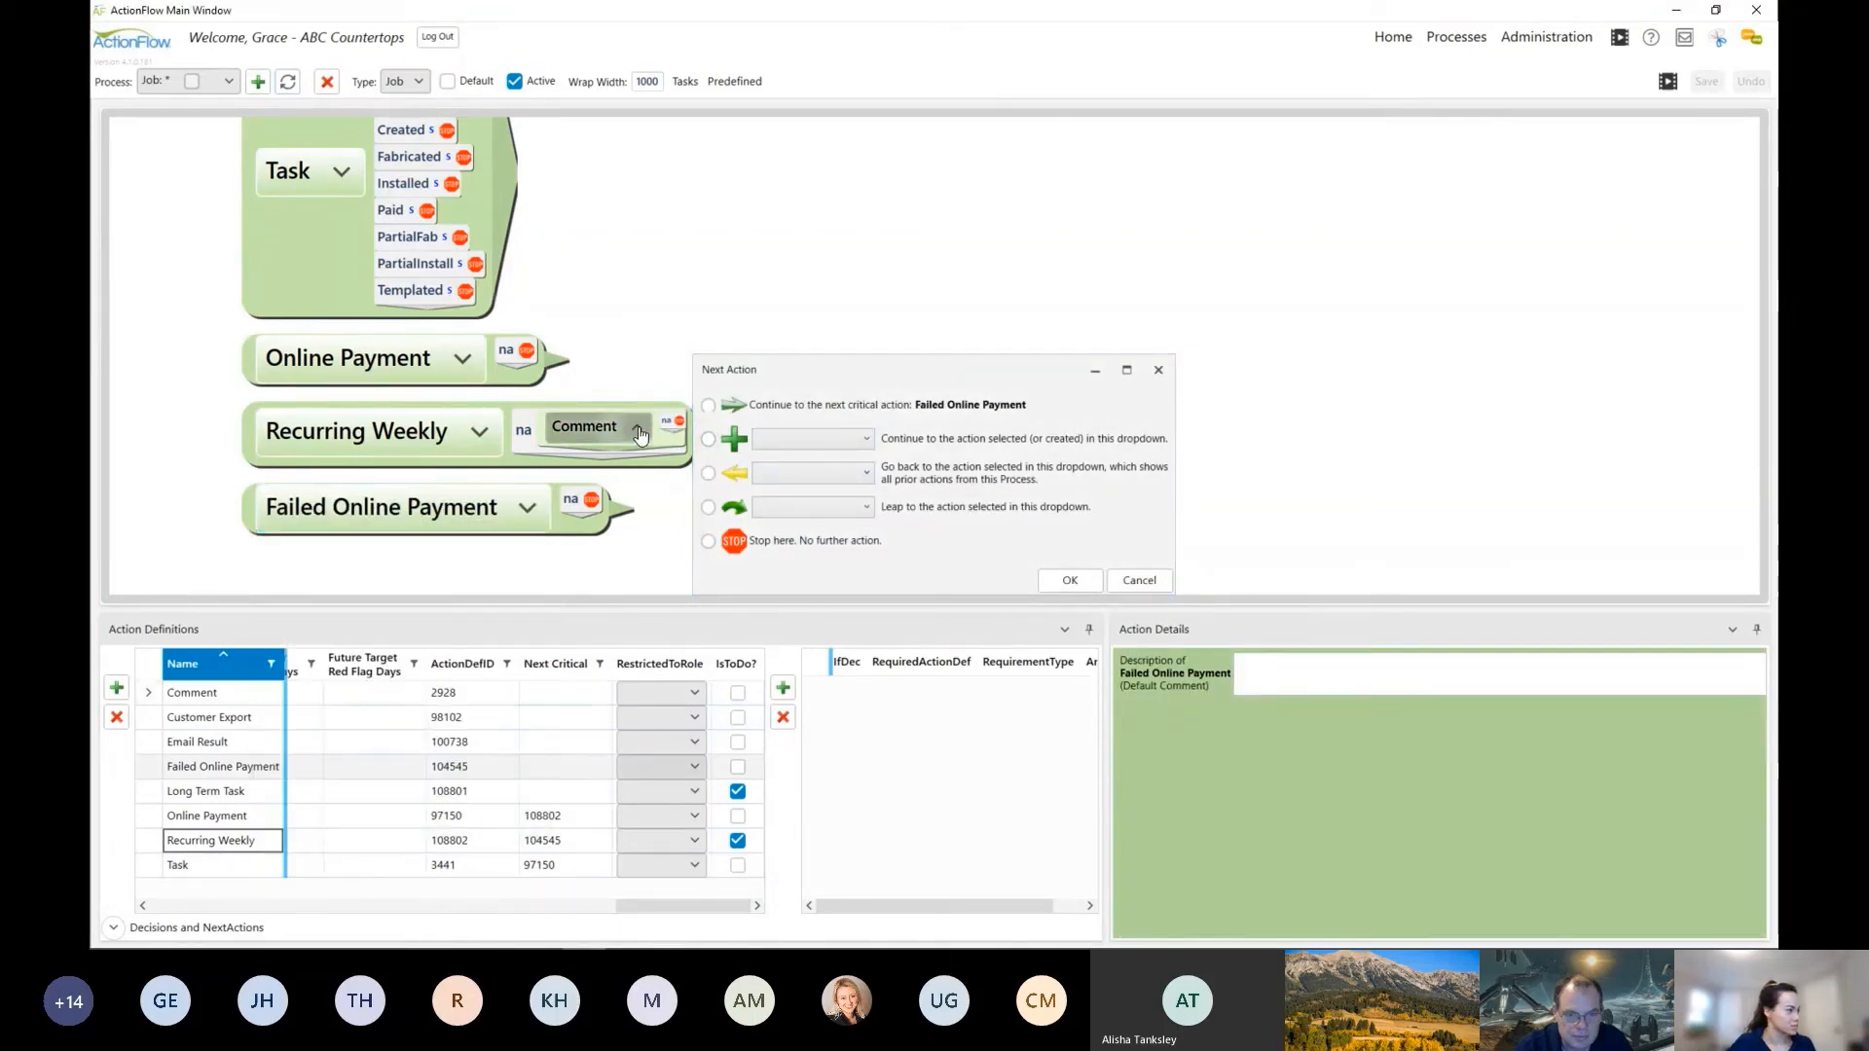
{"action": "left_click", "coordinate": [648, 437]}
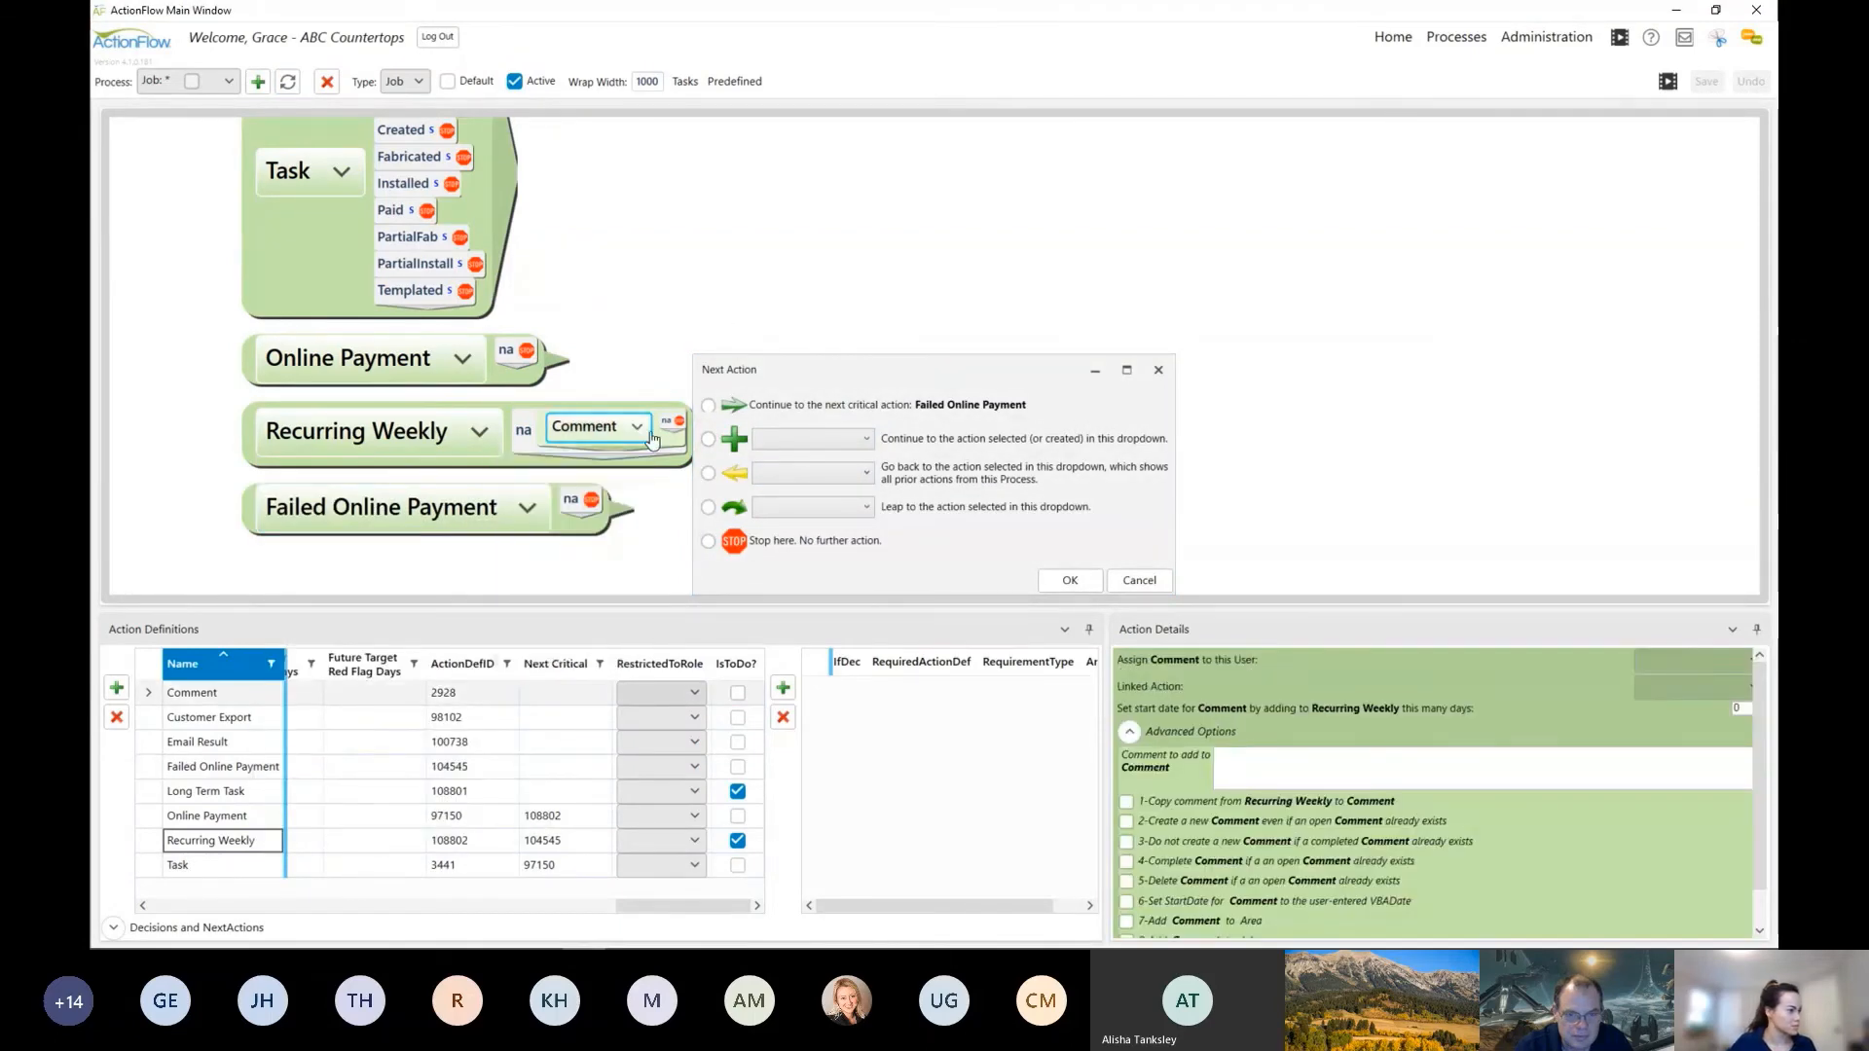
{"action": "left_click", "coordinate": [1158, 370]}
Step: Add a go-back to Recurring Weekly as a next action for the na decision of Recurring Weekly
{"action": "left_click", "coordinate": [628, 457]}
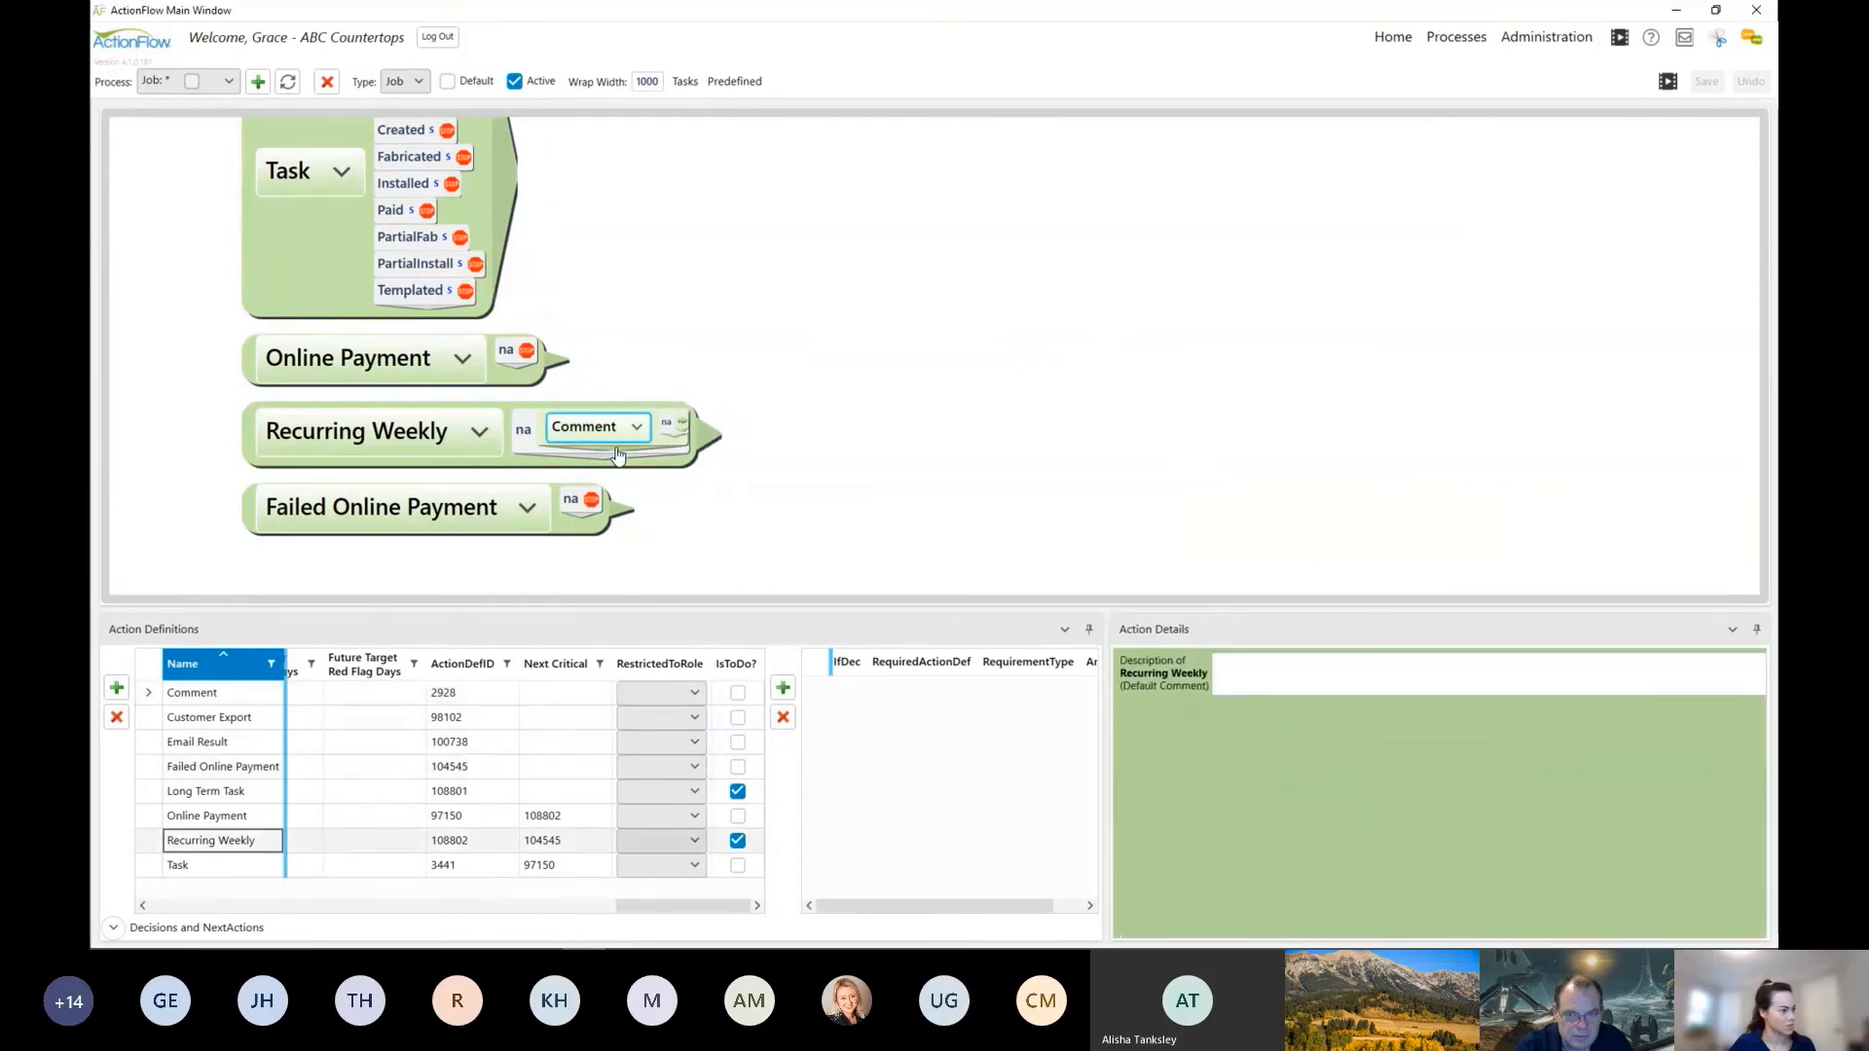
{"action": "left_click", "coordinate": [848, 479]}
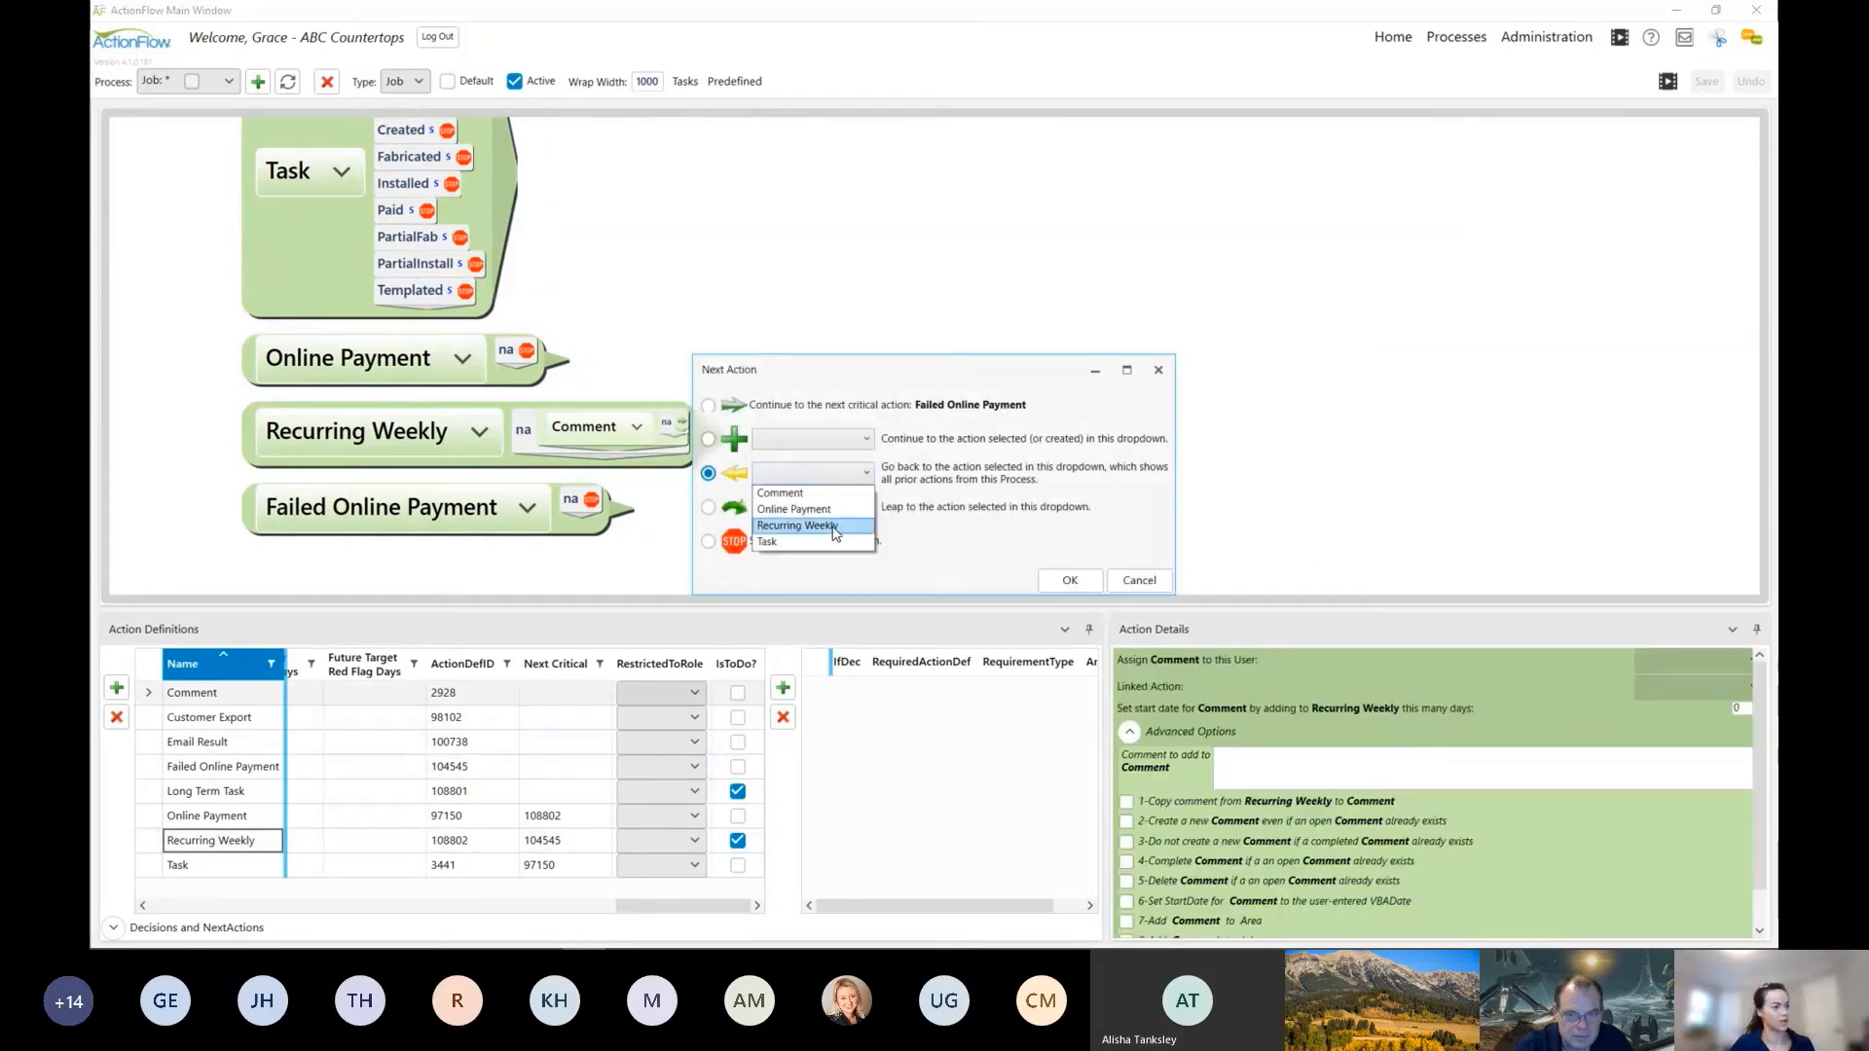
{"action": "left_click", "coordinate": [834, 526]}
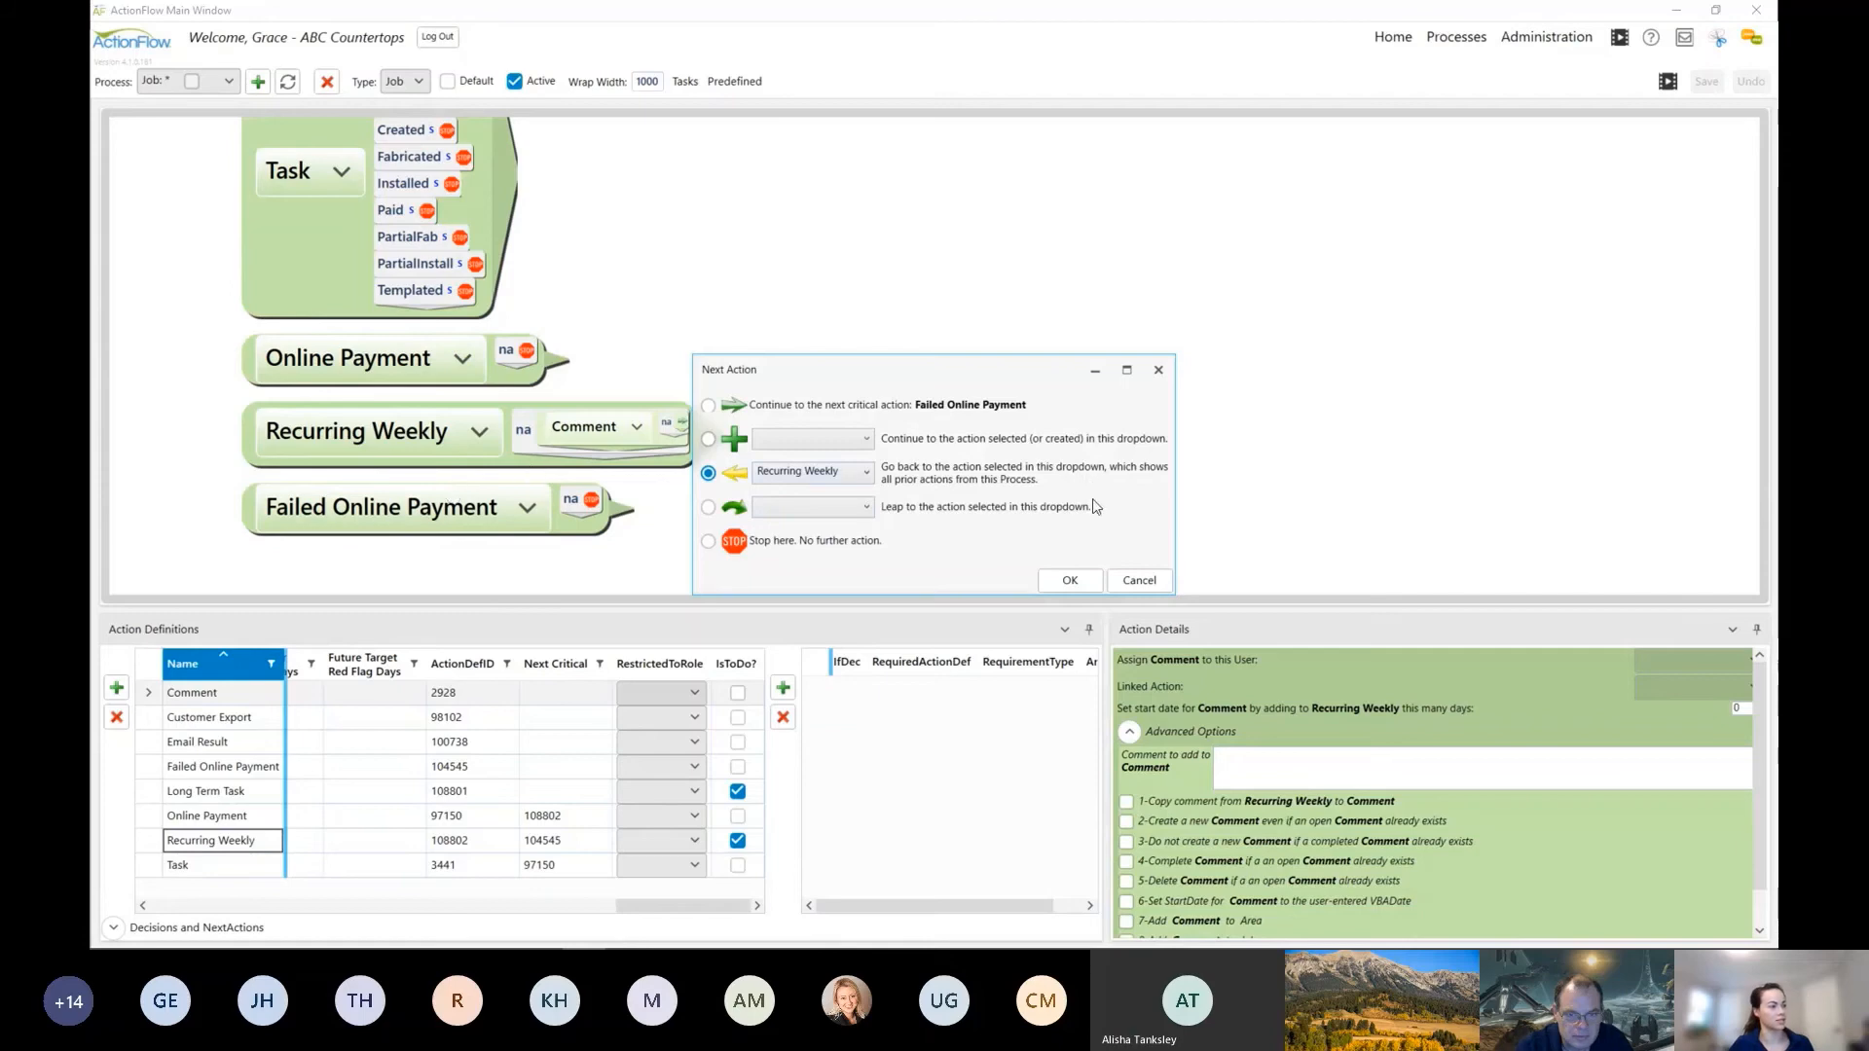
{"action": "left_click", "coordinate": [1068, 580]}
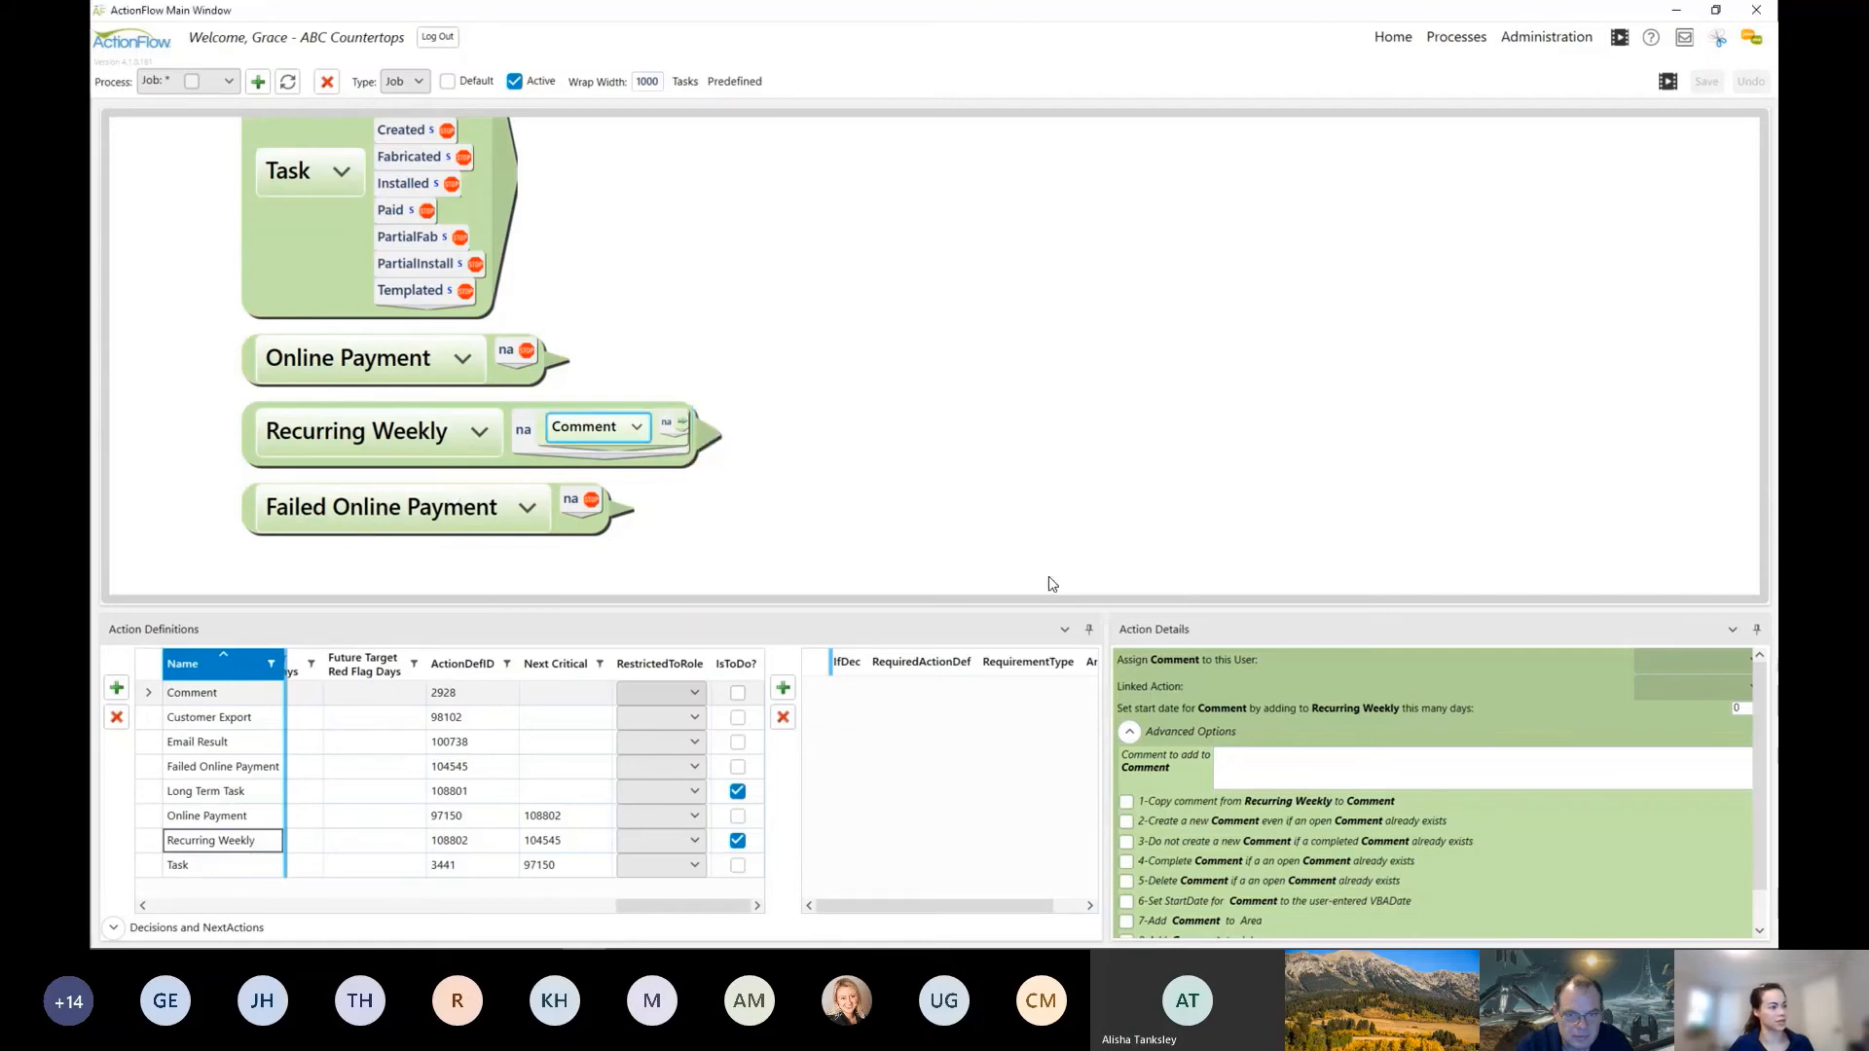
Step: Remove the main Failed Online Payment action from the process and remove Comment from the na decision of Recurring Weekly
{"action": "left_click", "coordinate": [481, 548]}
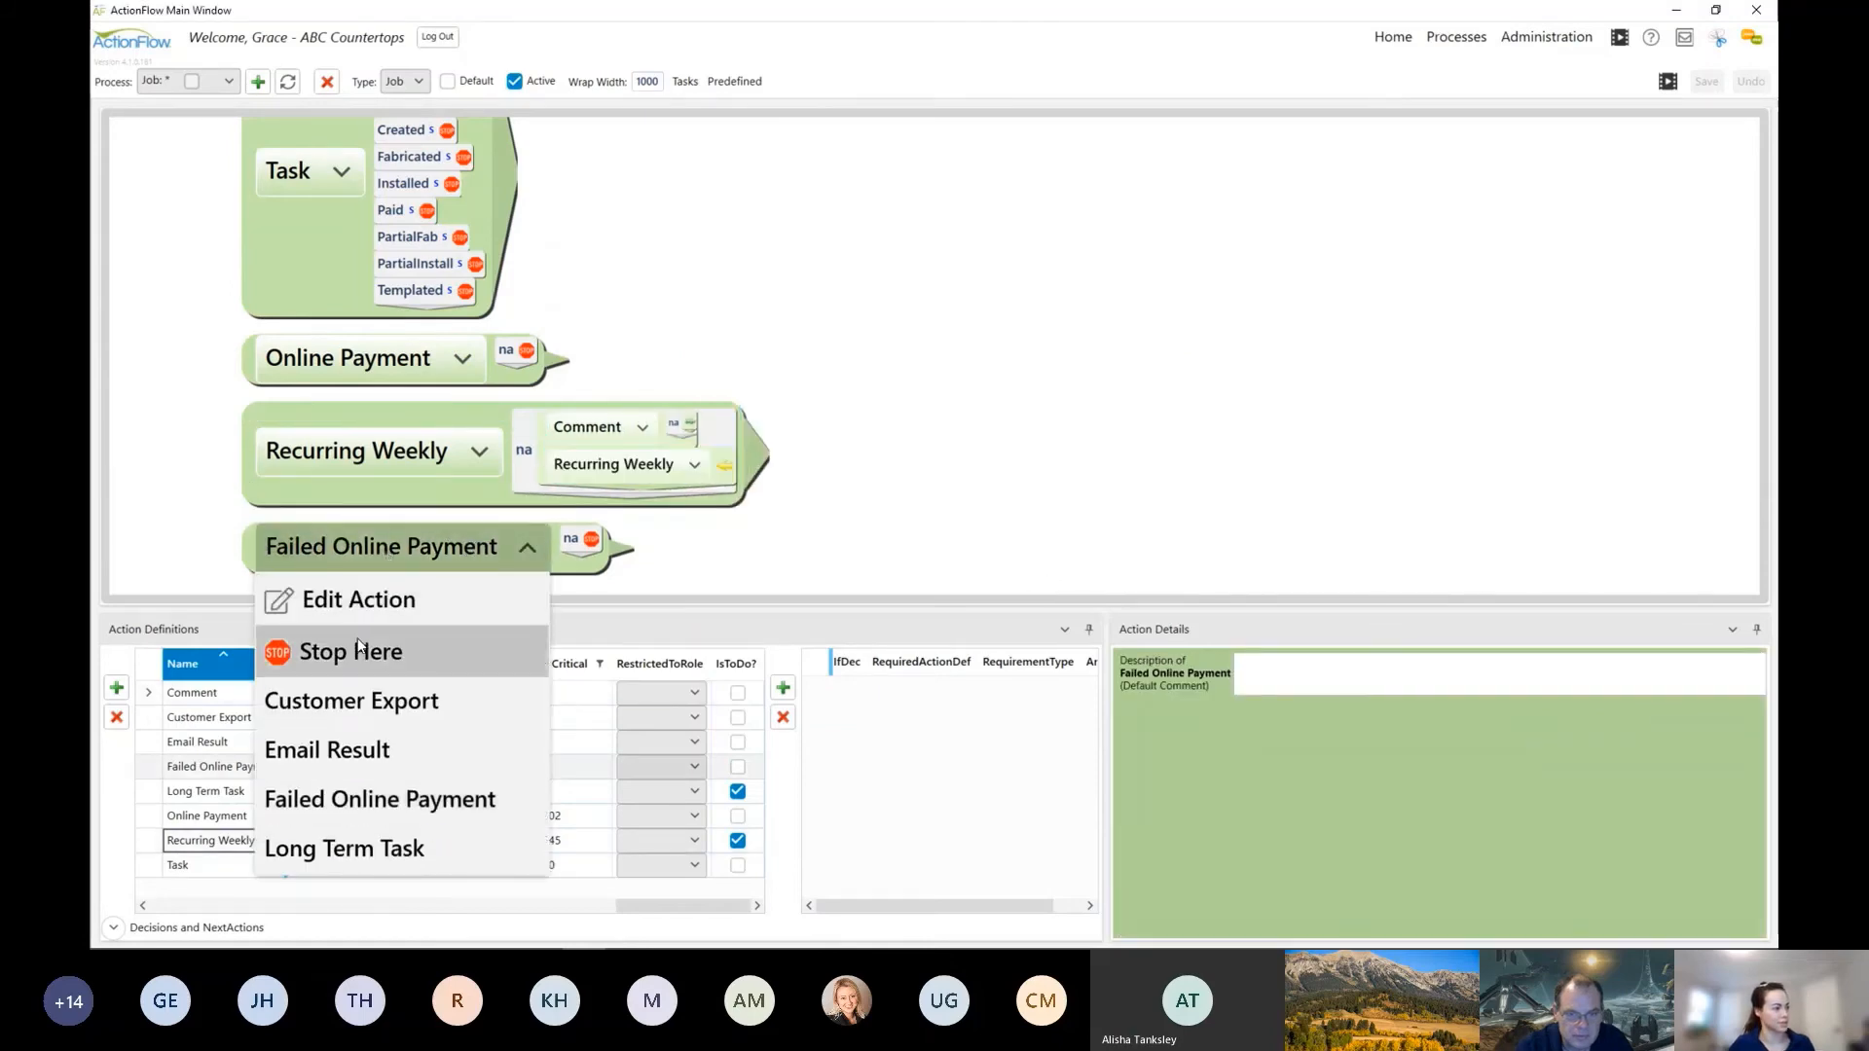
{"action": "left_click", "coordinate": [370, 647]}
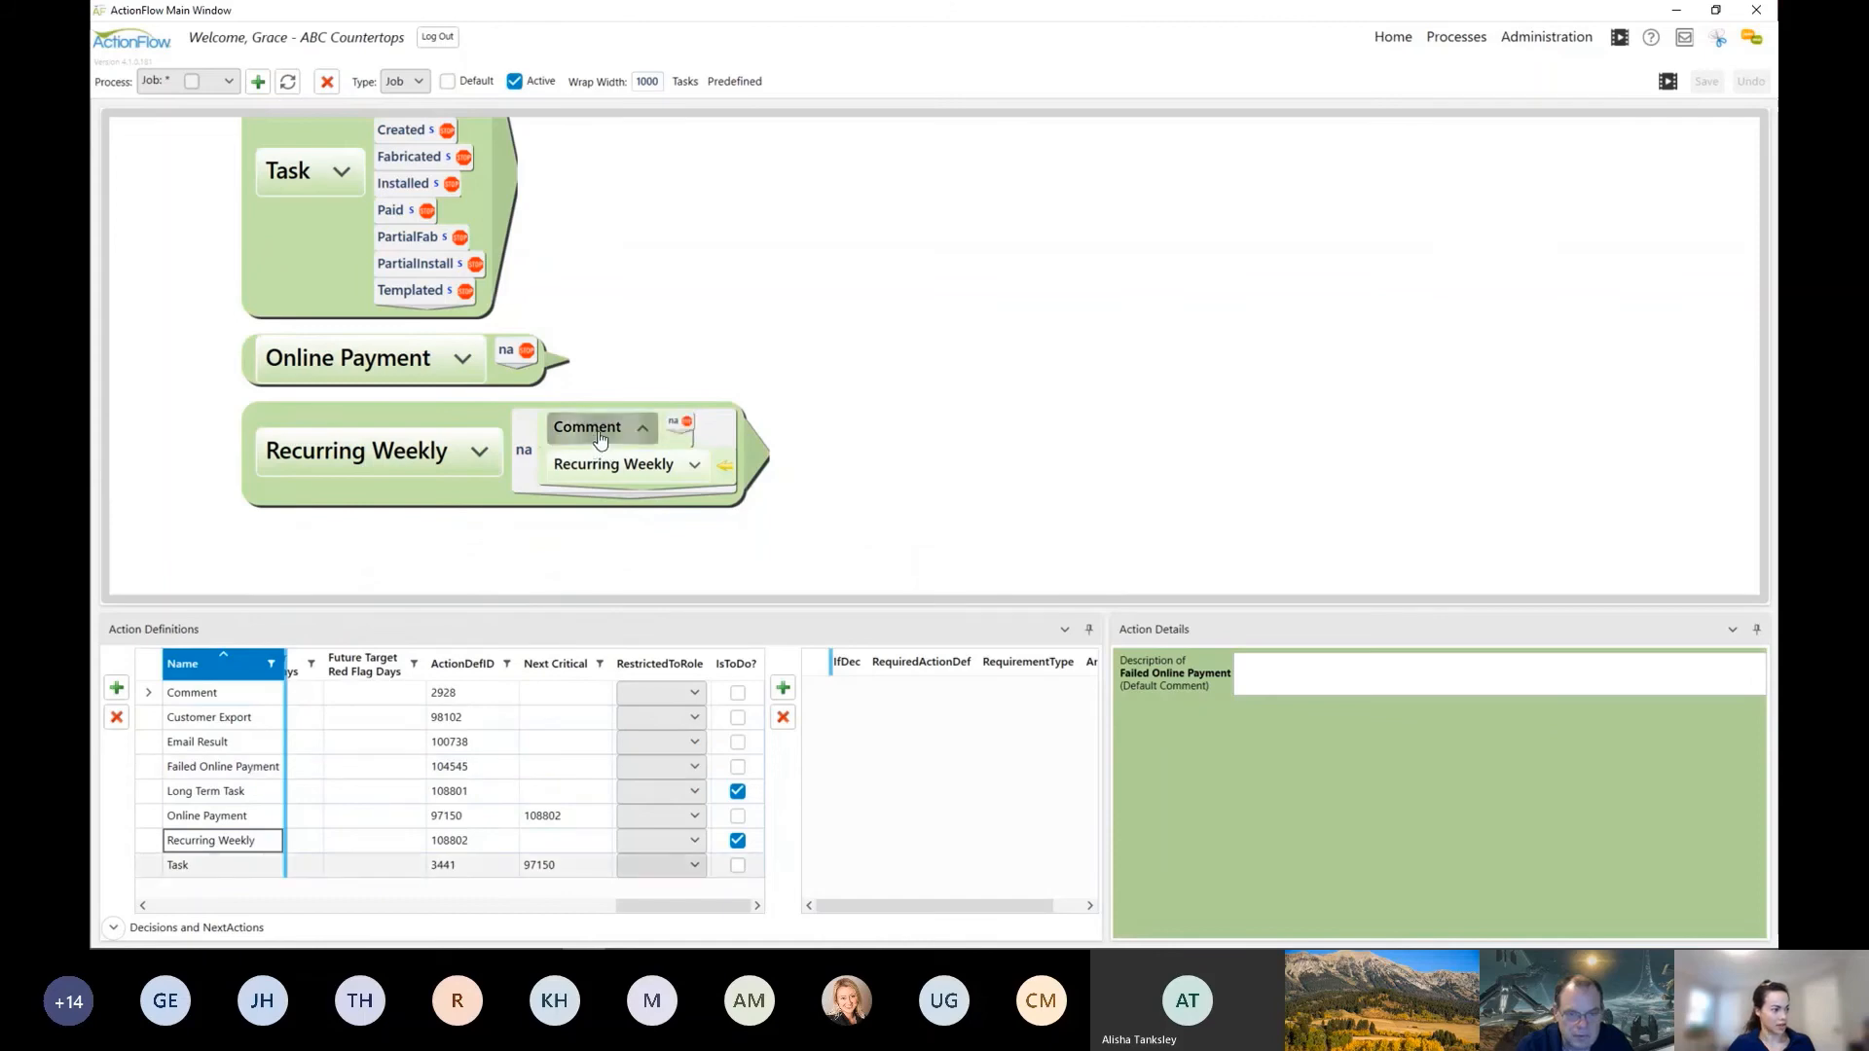
{"action": "left_click", "coordinate": [596, 430]}
{"action": "left_click", "coordinate": [565, 551]}
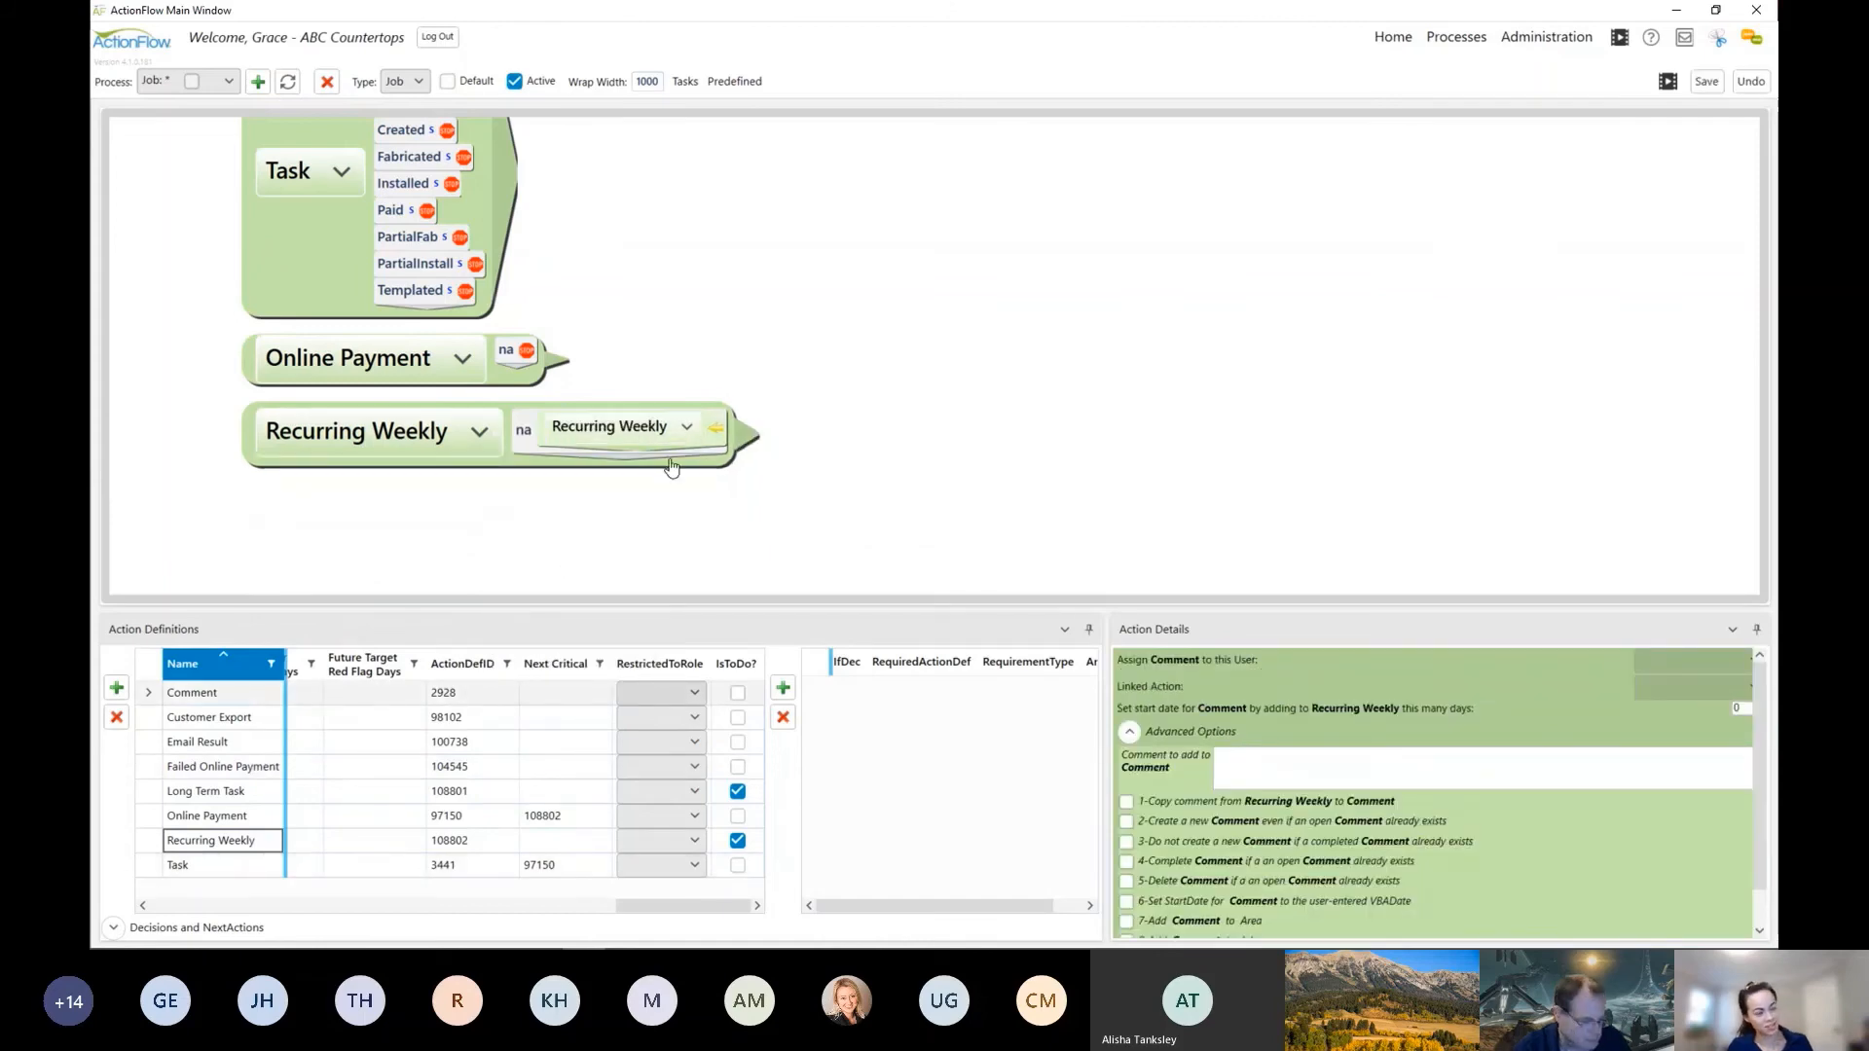
Step: Set the repeated Recurring Weekly action to start 5 days after Recurring Weekly, leaving its assigned user blank, and save the process
{"action": "left_click", "coordinate": [656, 430]}
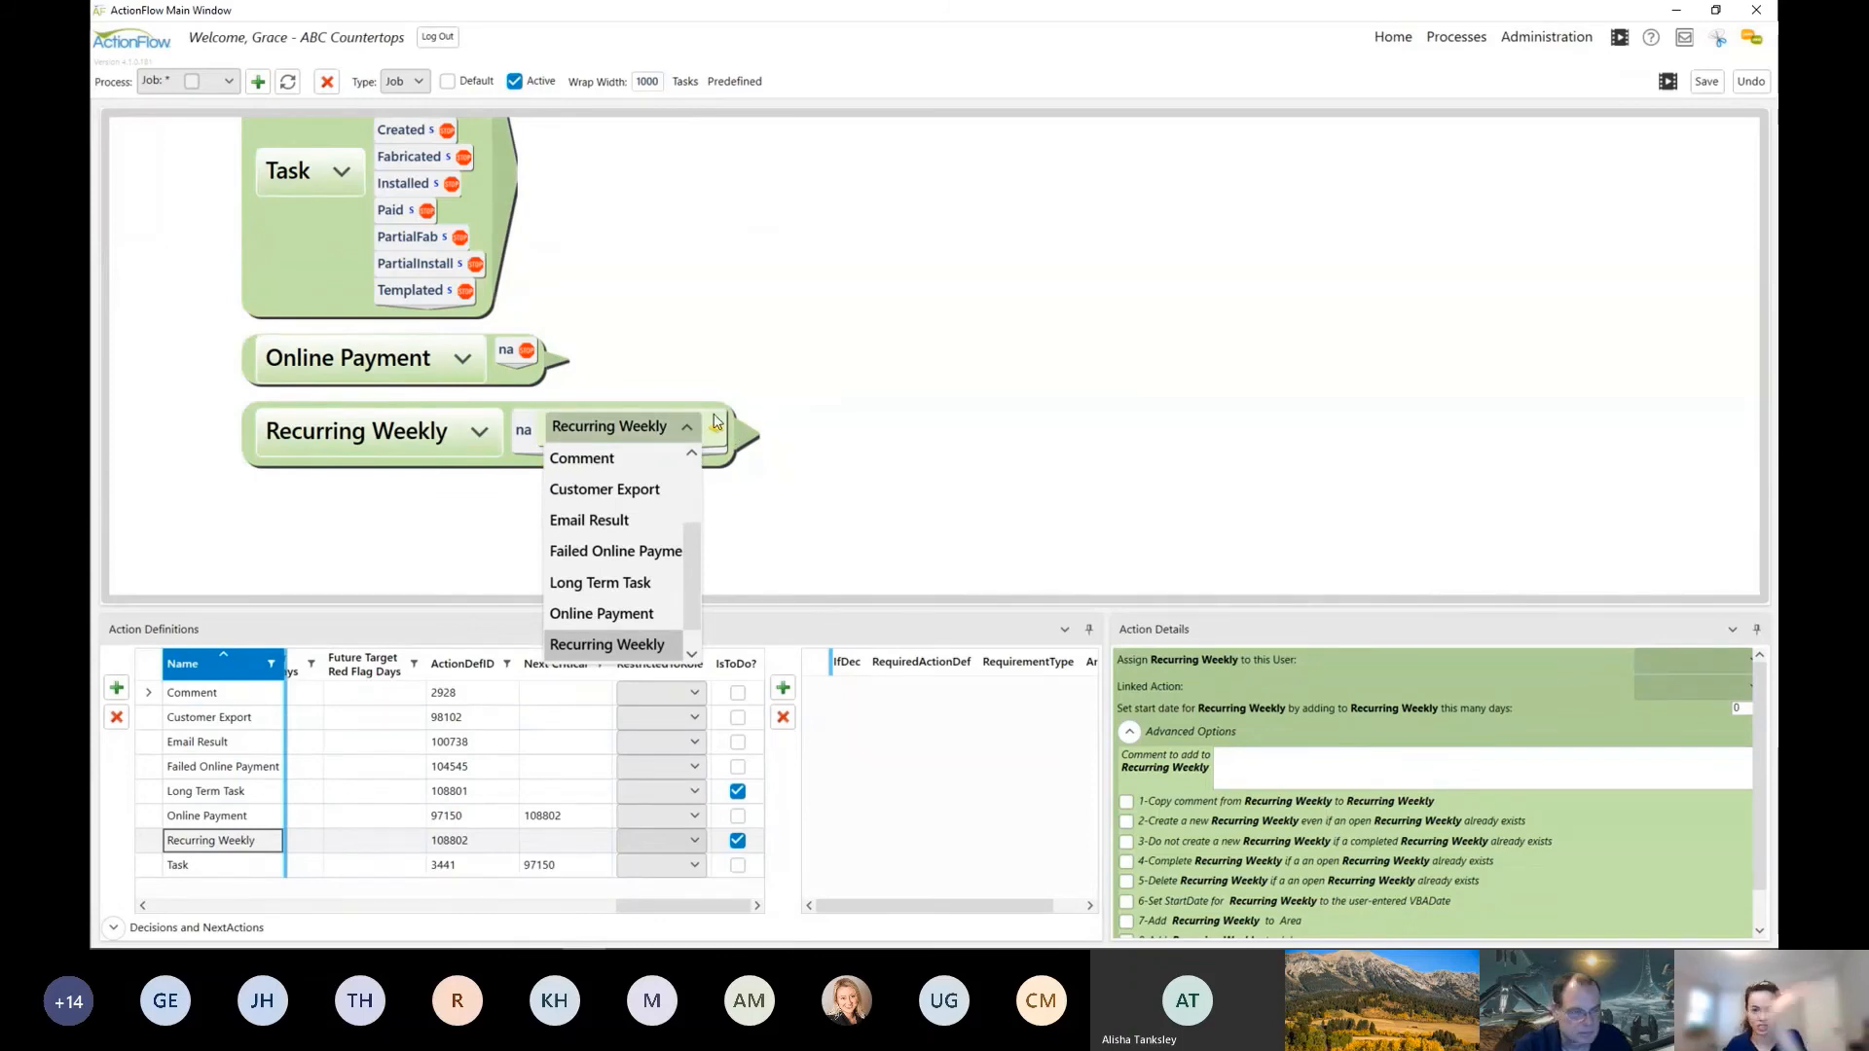
{"action": "left_click", "coordinate": [653, 434]}
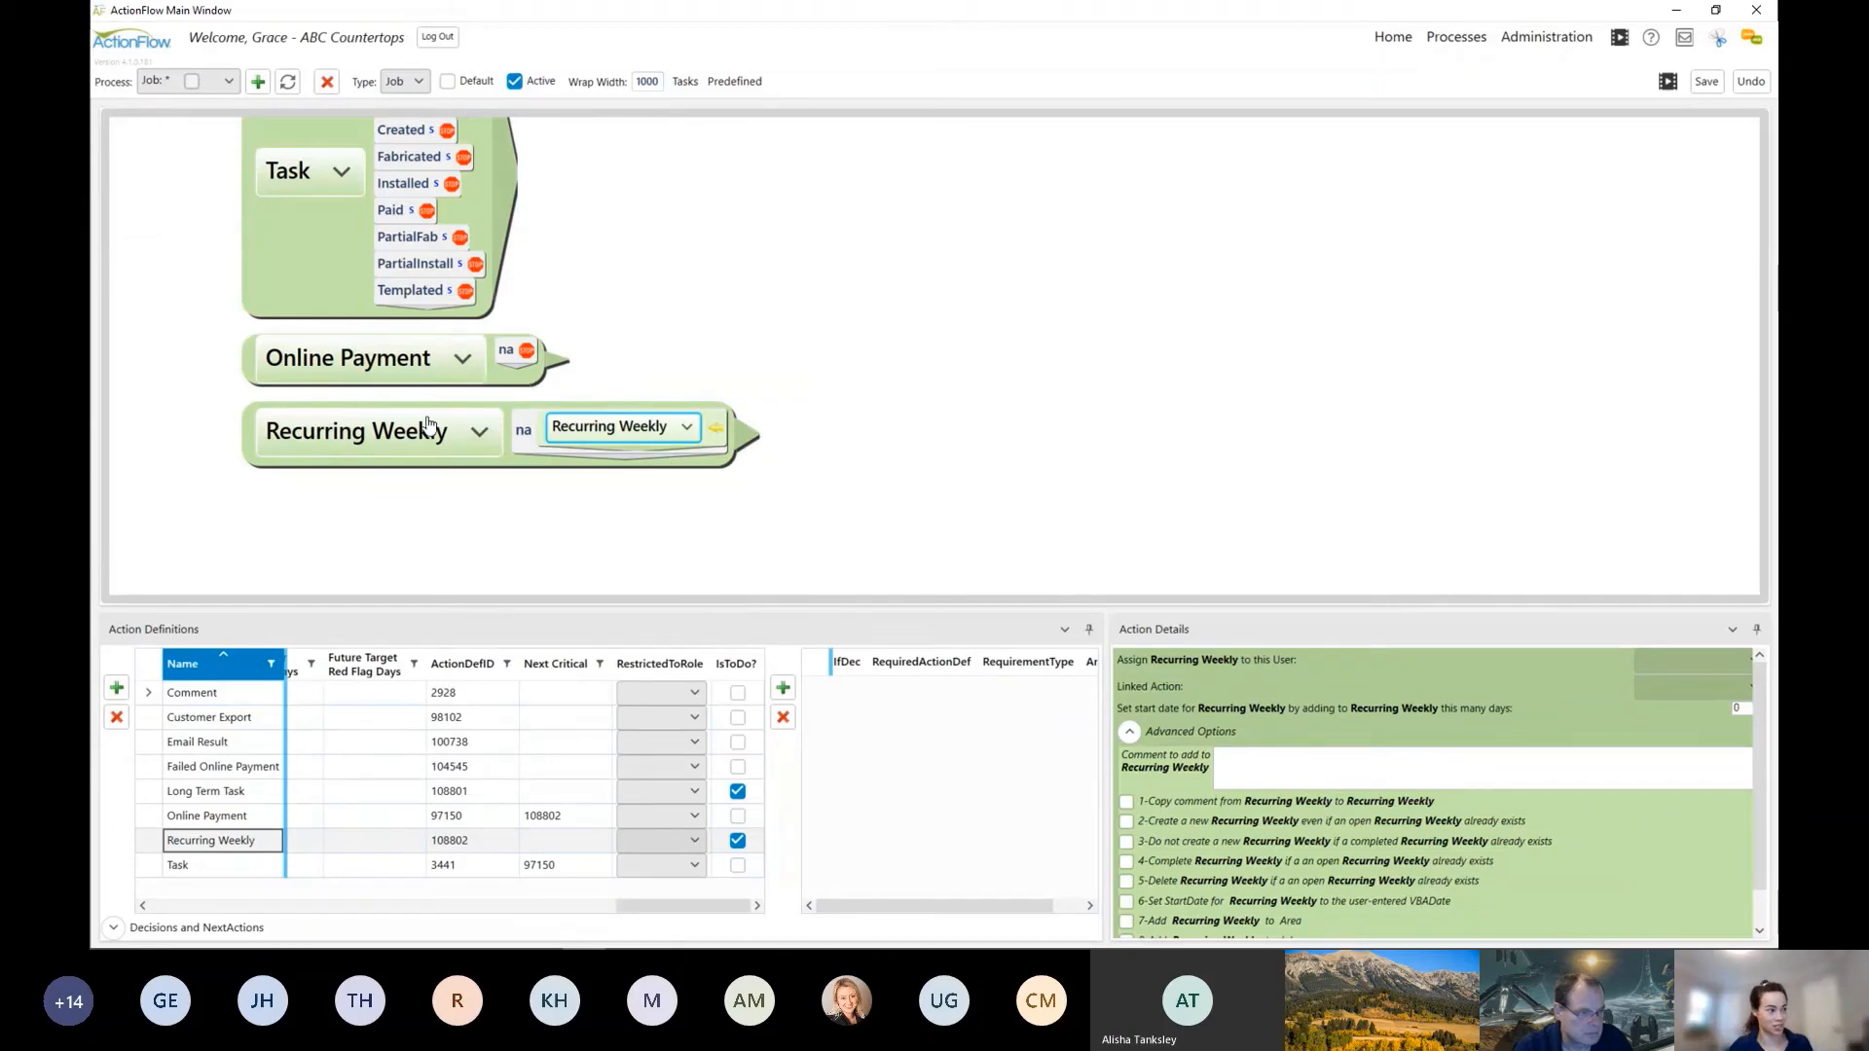
{"action": "left_click", "coordinate": [604, 427]}
{"action": "left_click", "coordinate": [628, 432]}
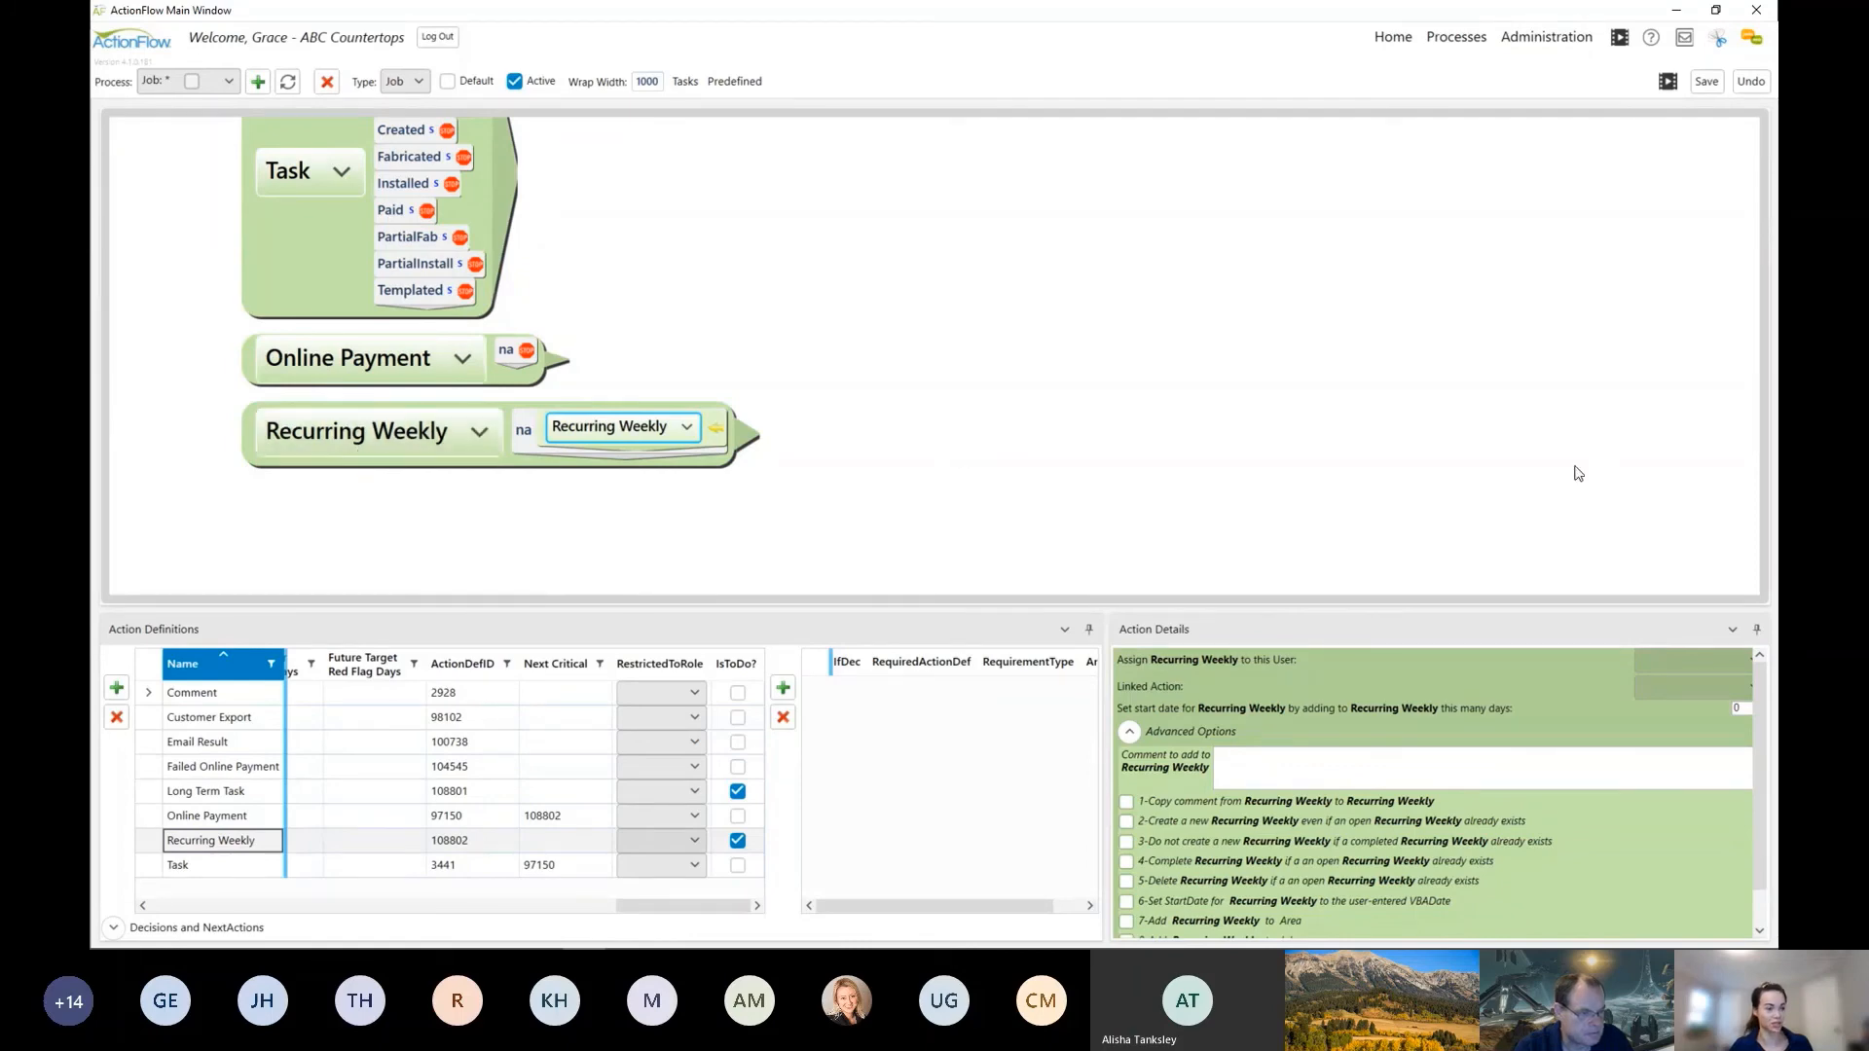
{"action": "left_click", "coordinate": [1721, 702]}
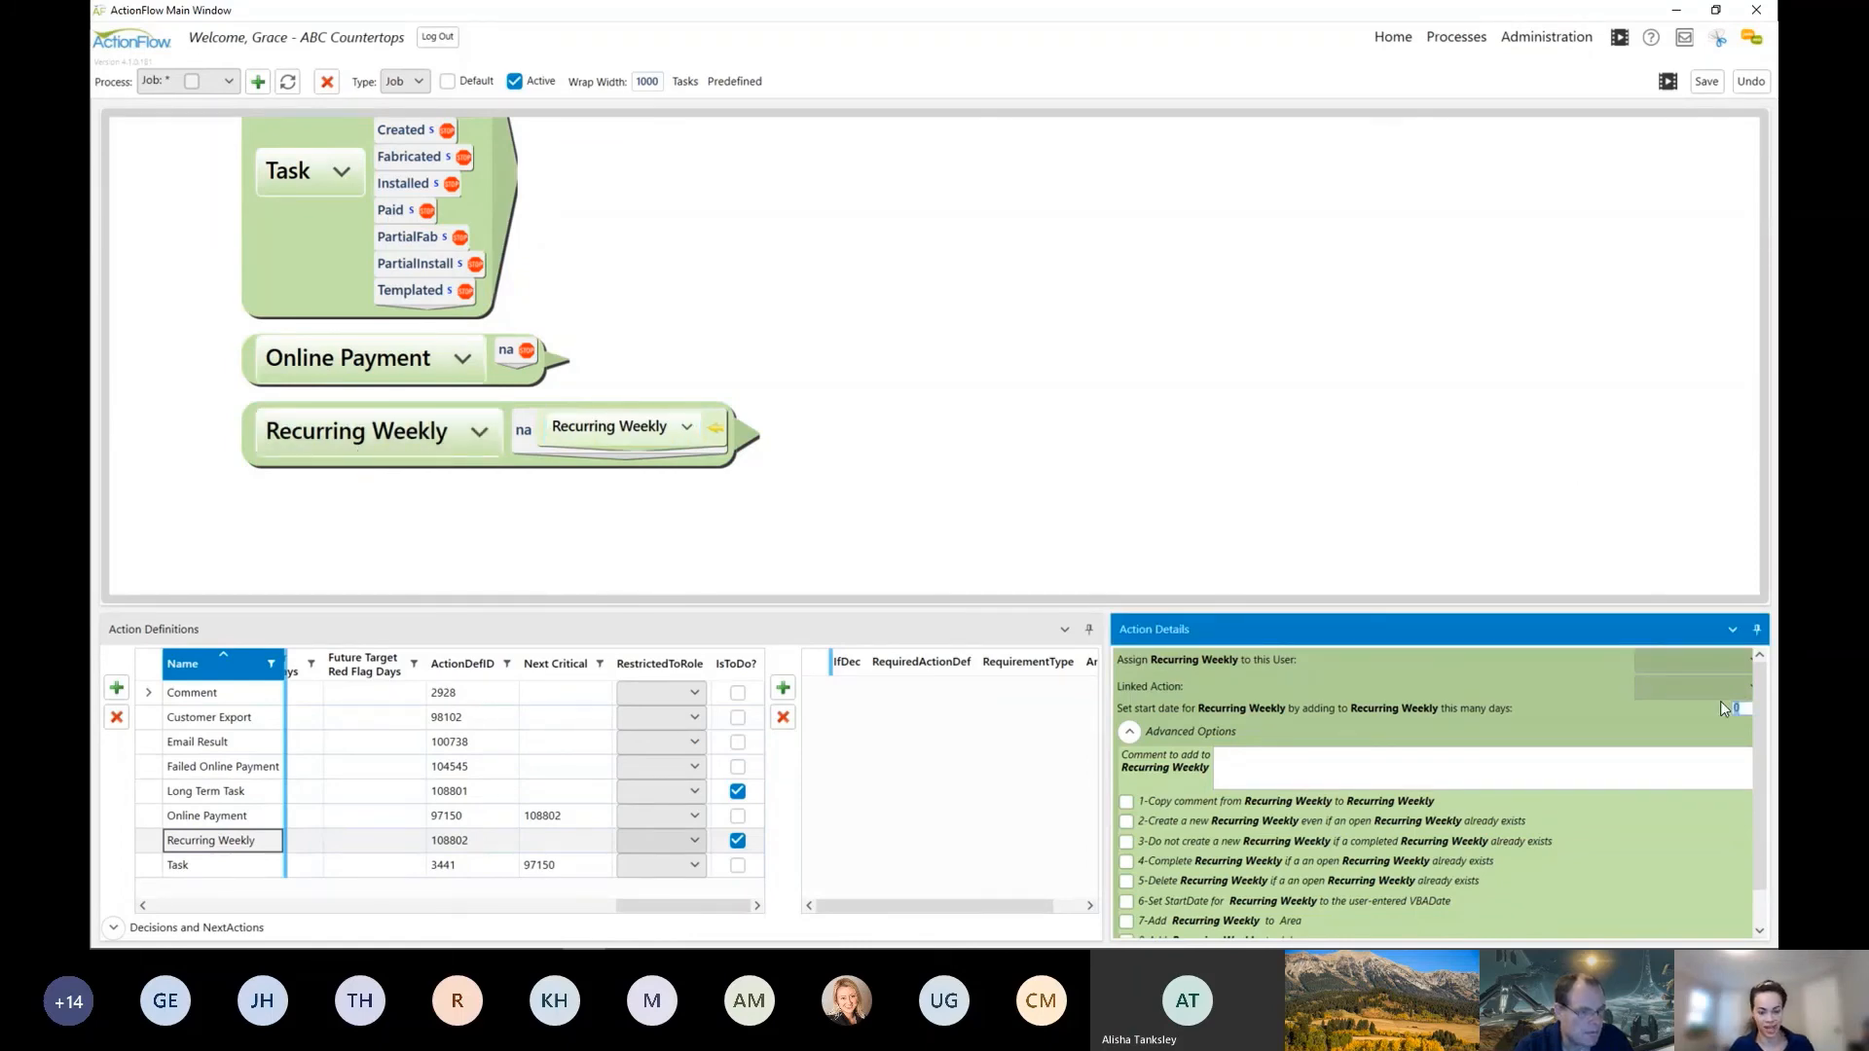
{"action": "left_click", "coordinate": [1680, 658]}
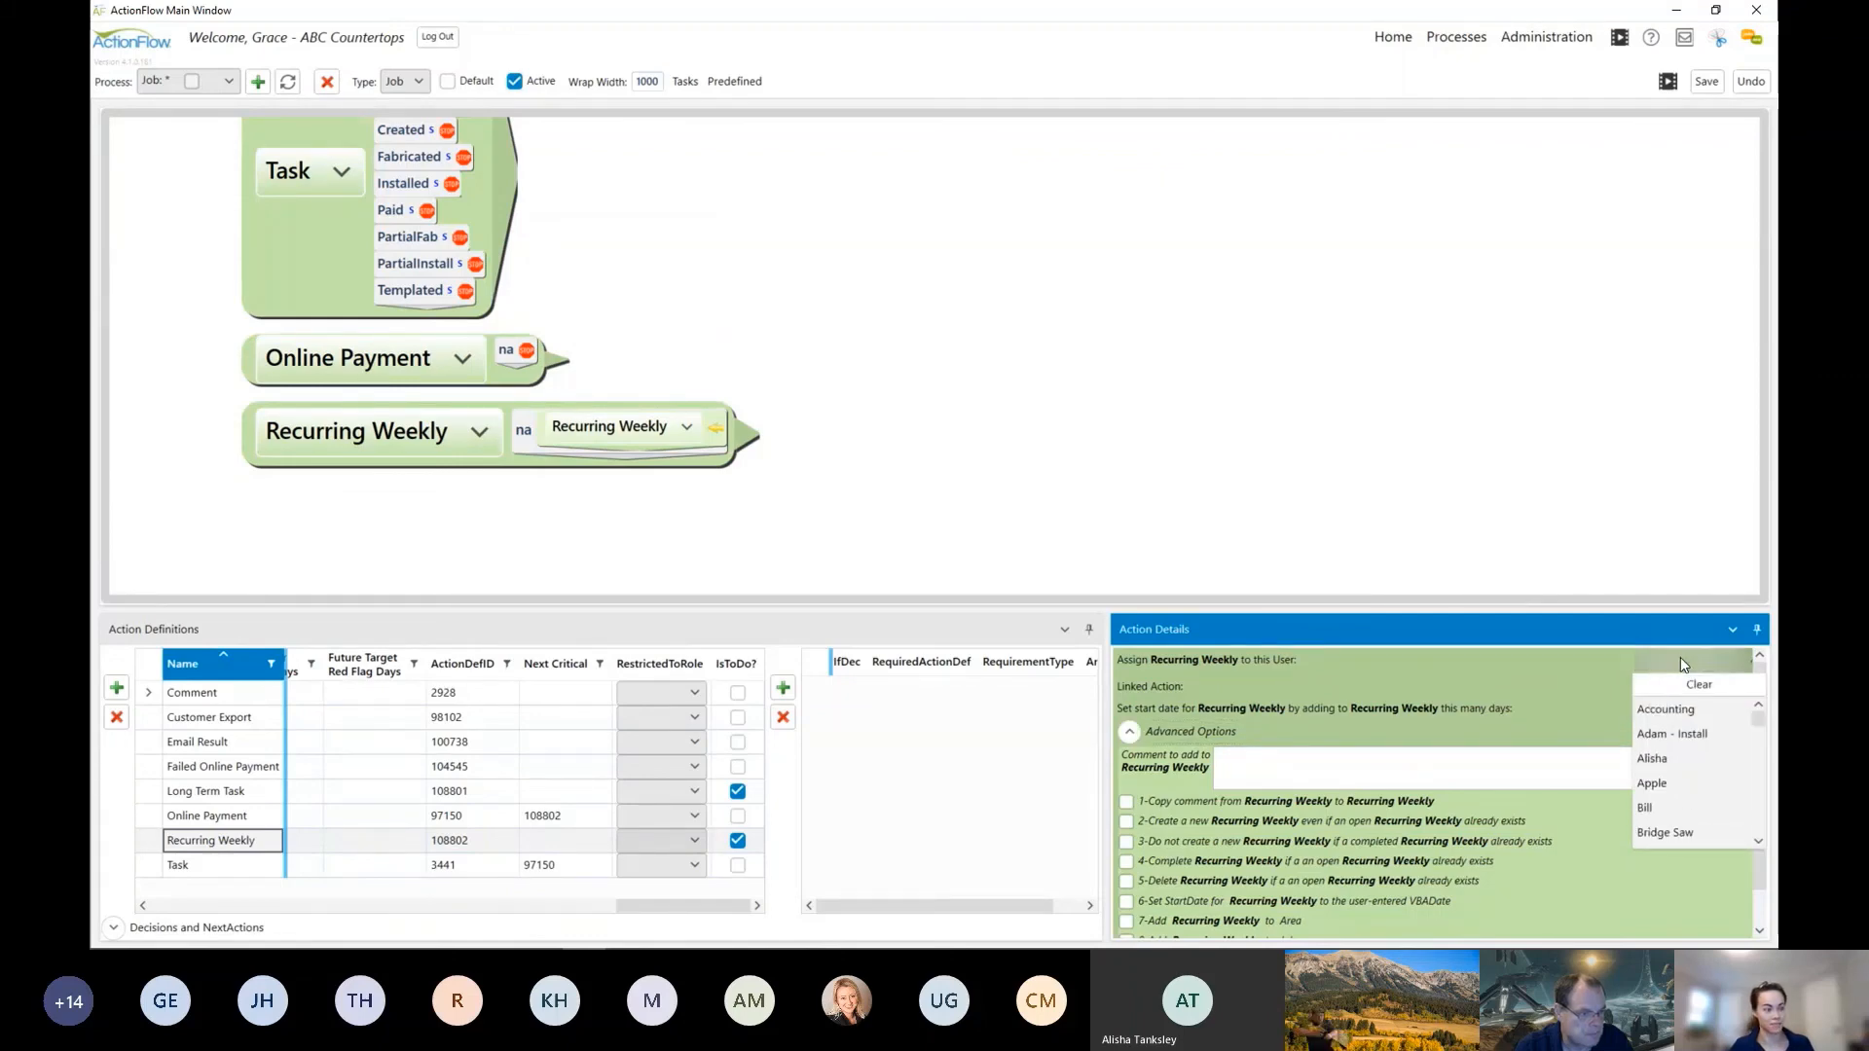
{"action": "scroll", "coordinate": [1685, 716], "scroll_direction": "down", "scroll_amount": 3}
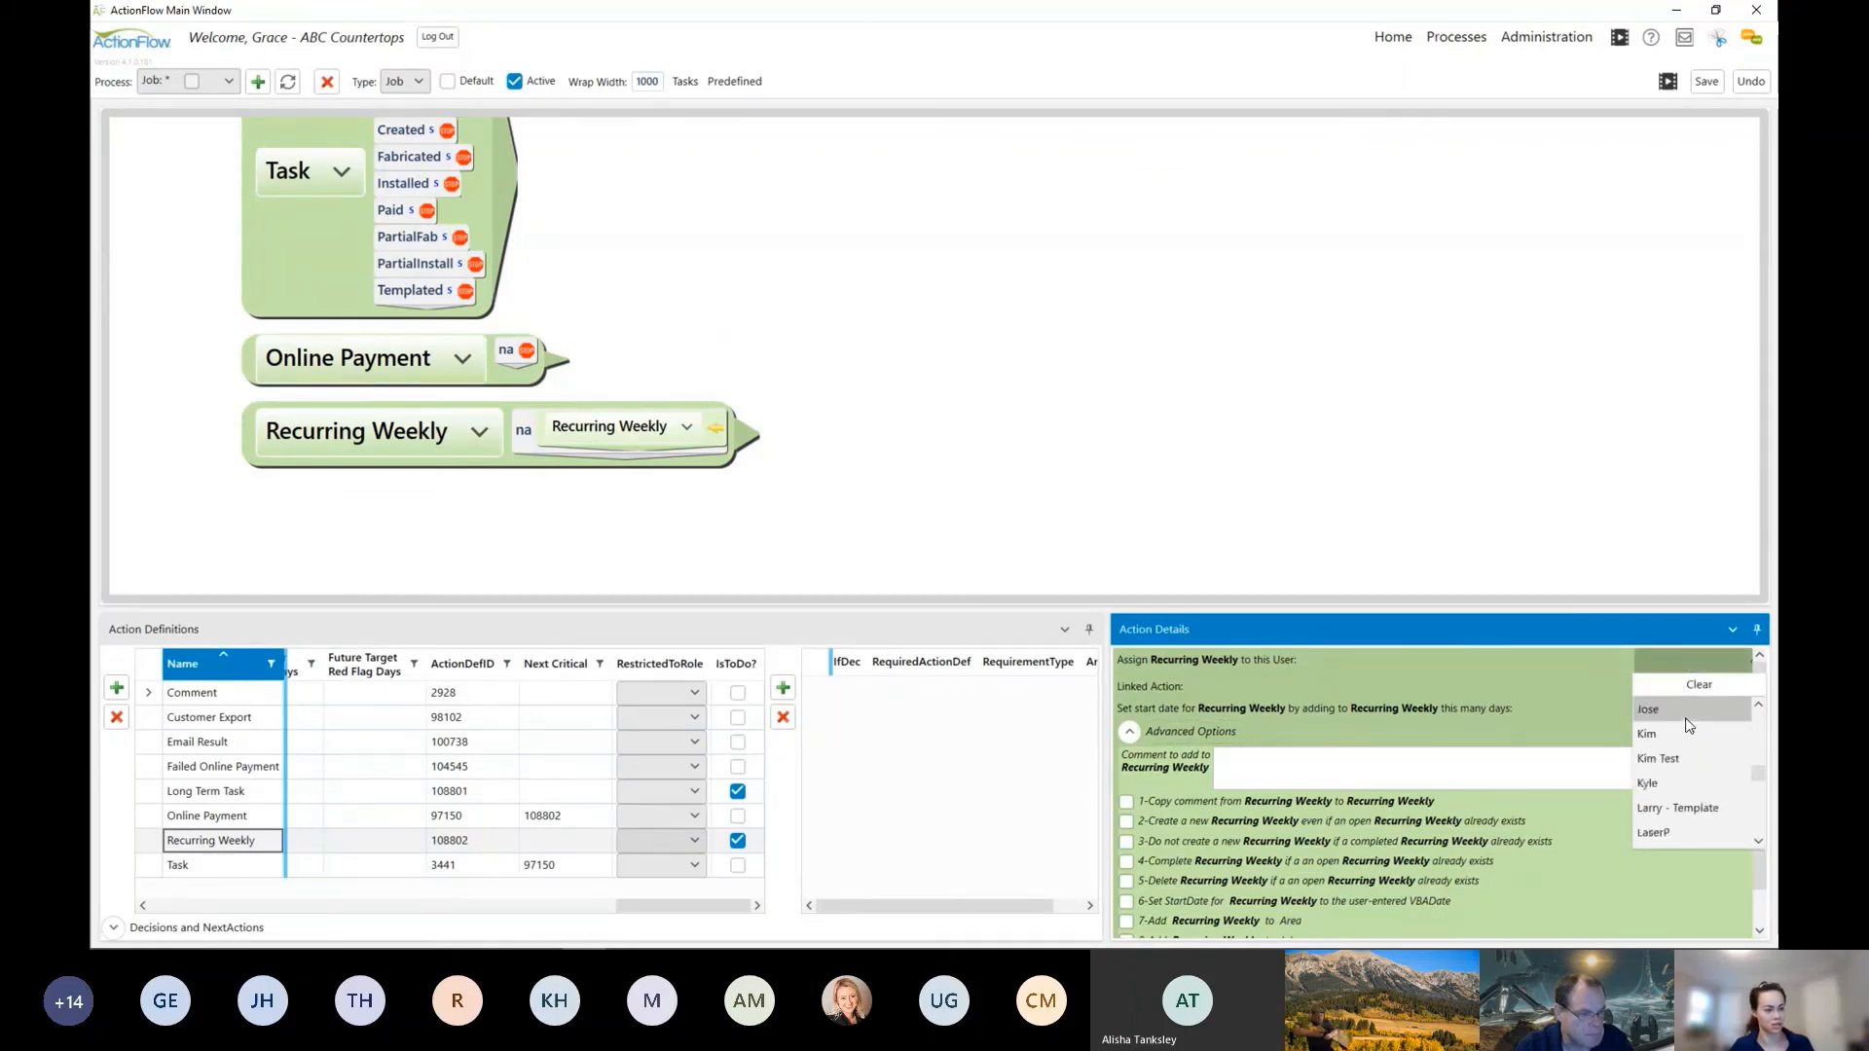
{"action": "left_click", "coordinate": [1615, 471]}
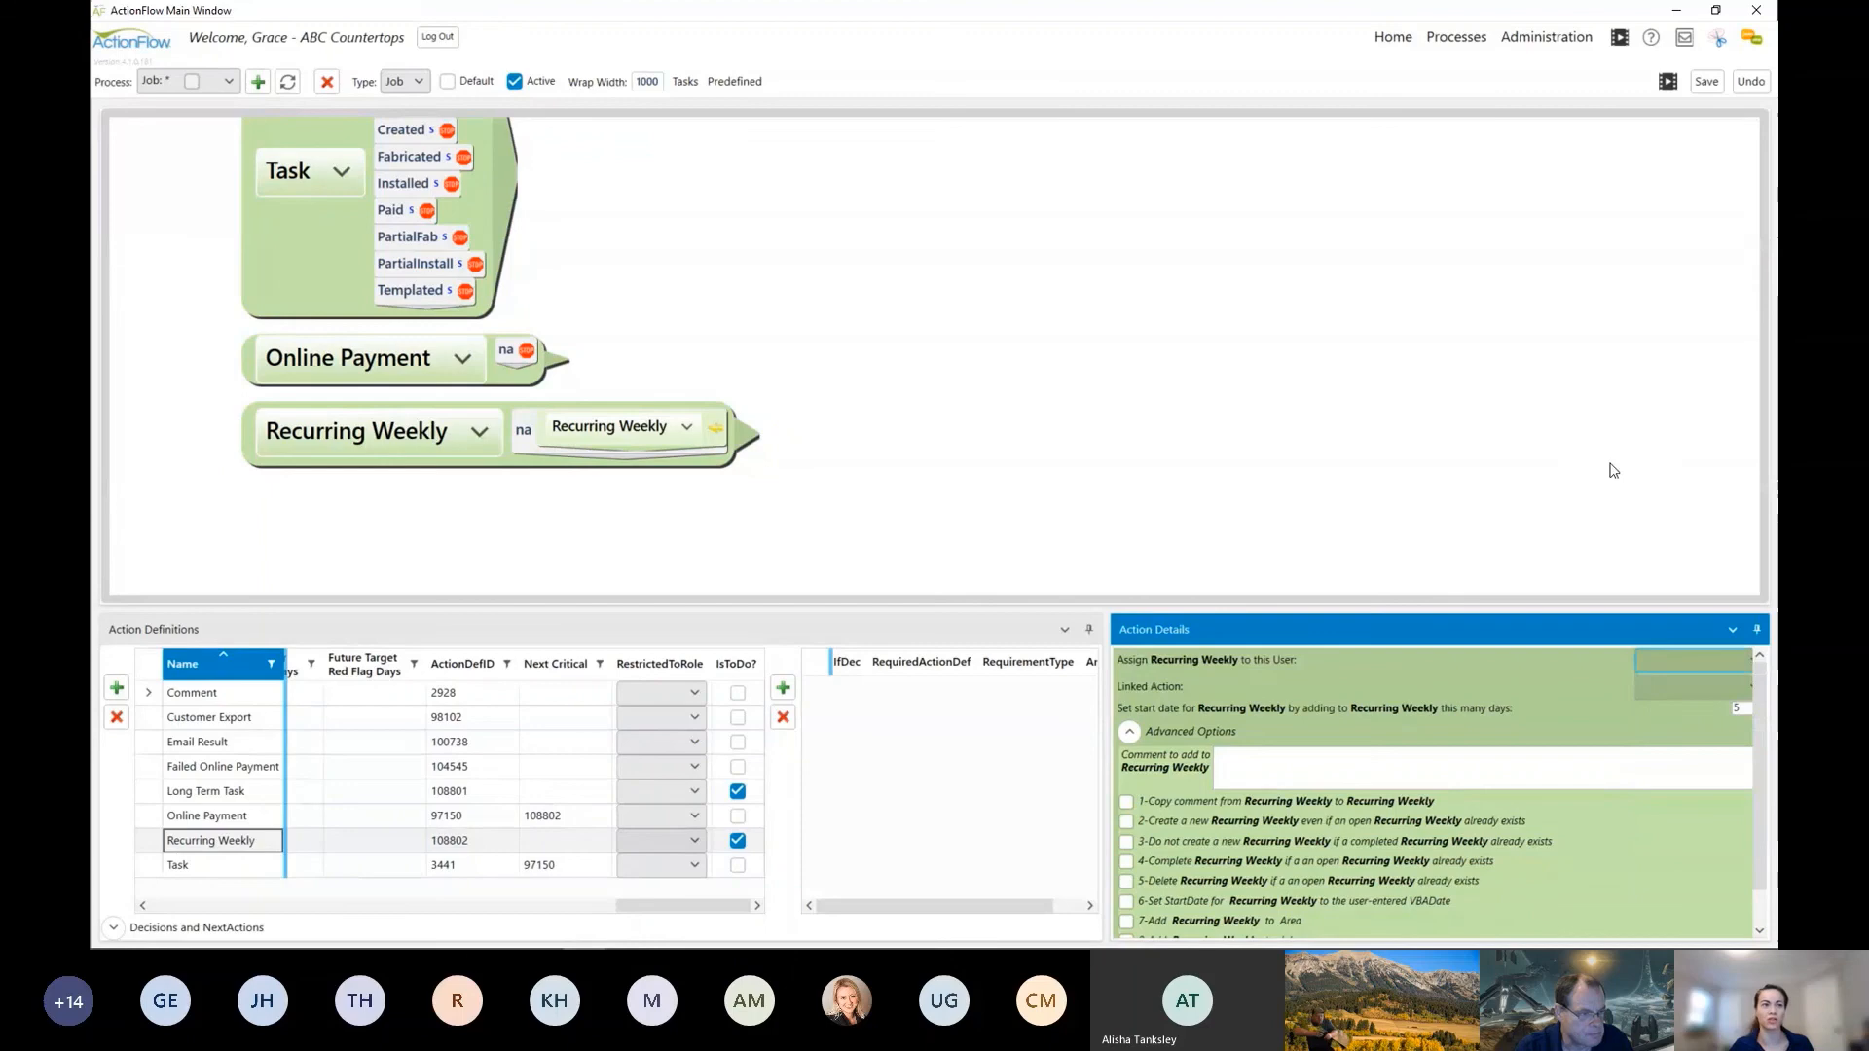
{"action": "left_click", "coordinate": [1713, 86]}
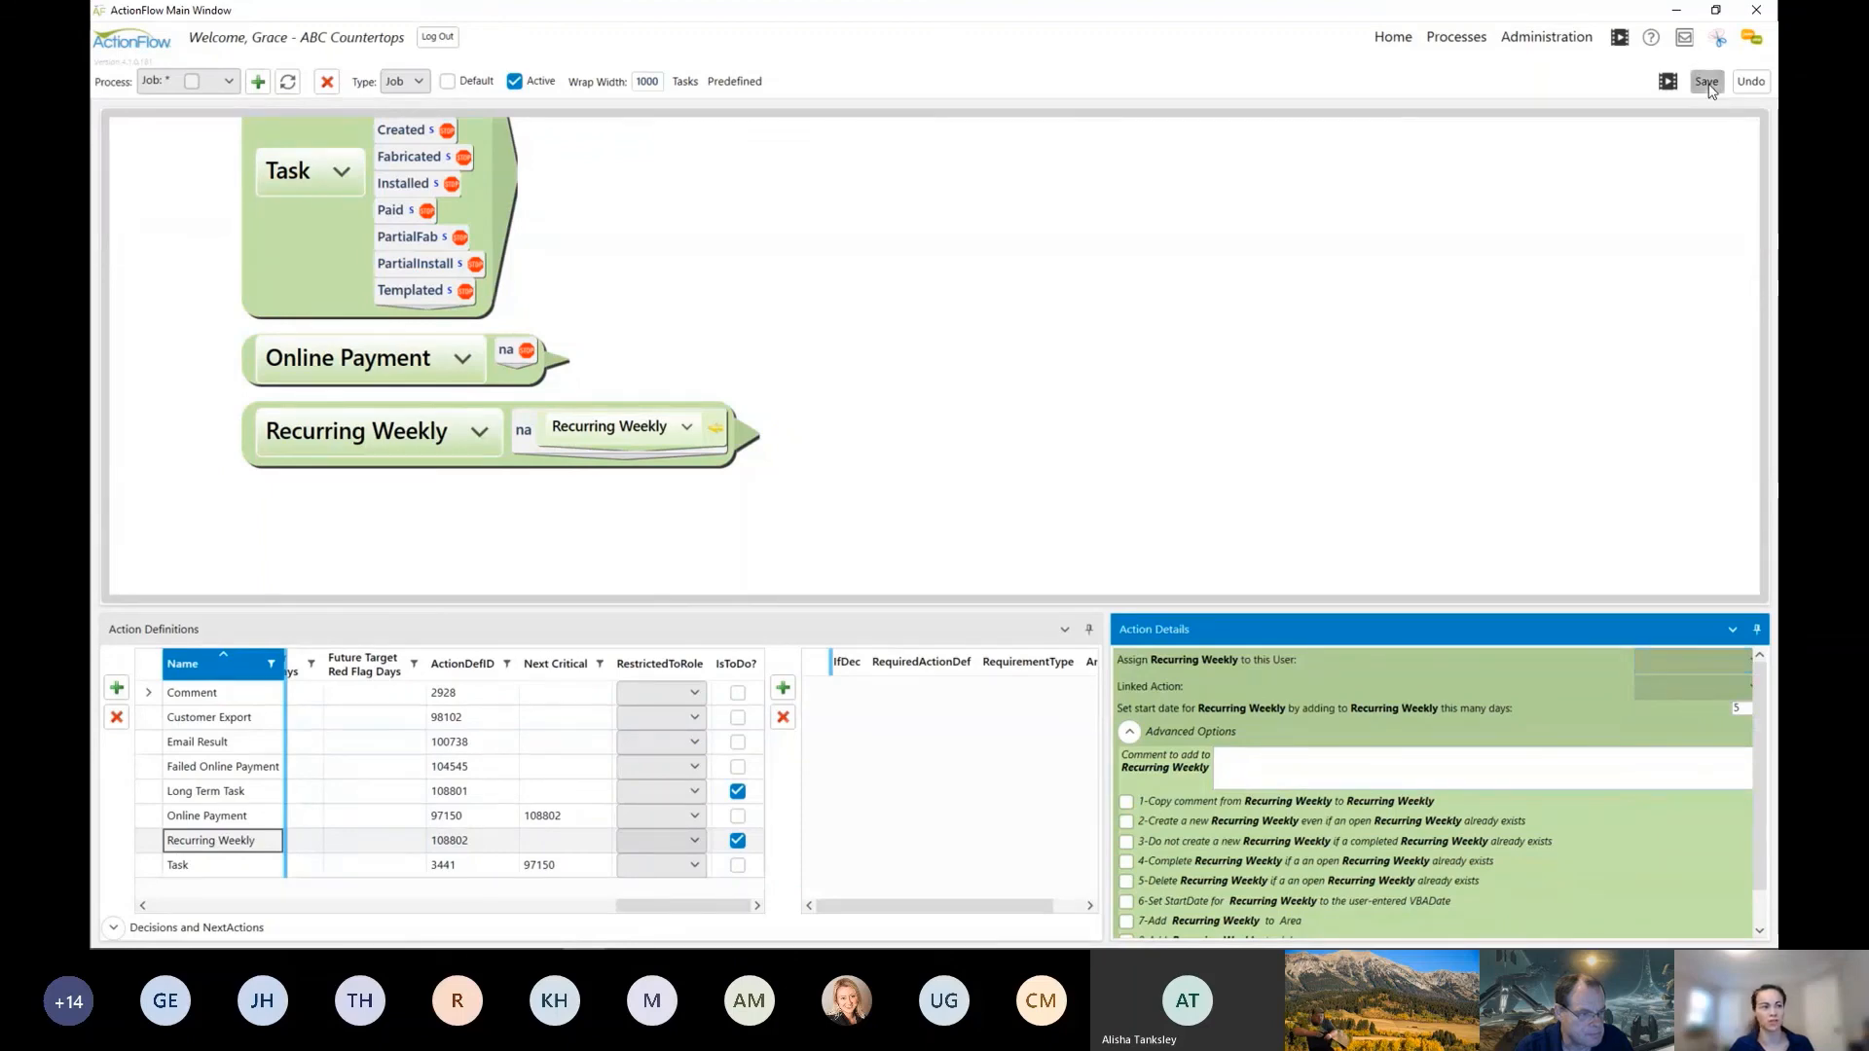
Step: Return to the Home customer view and exclude to-do actions from the Do Now list
{"action": "left_click", "coordinate": [1393, 43]}
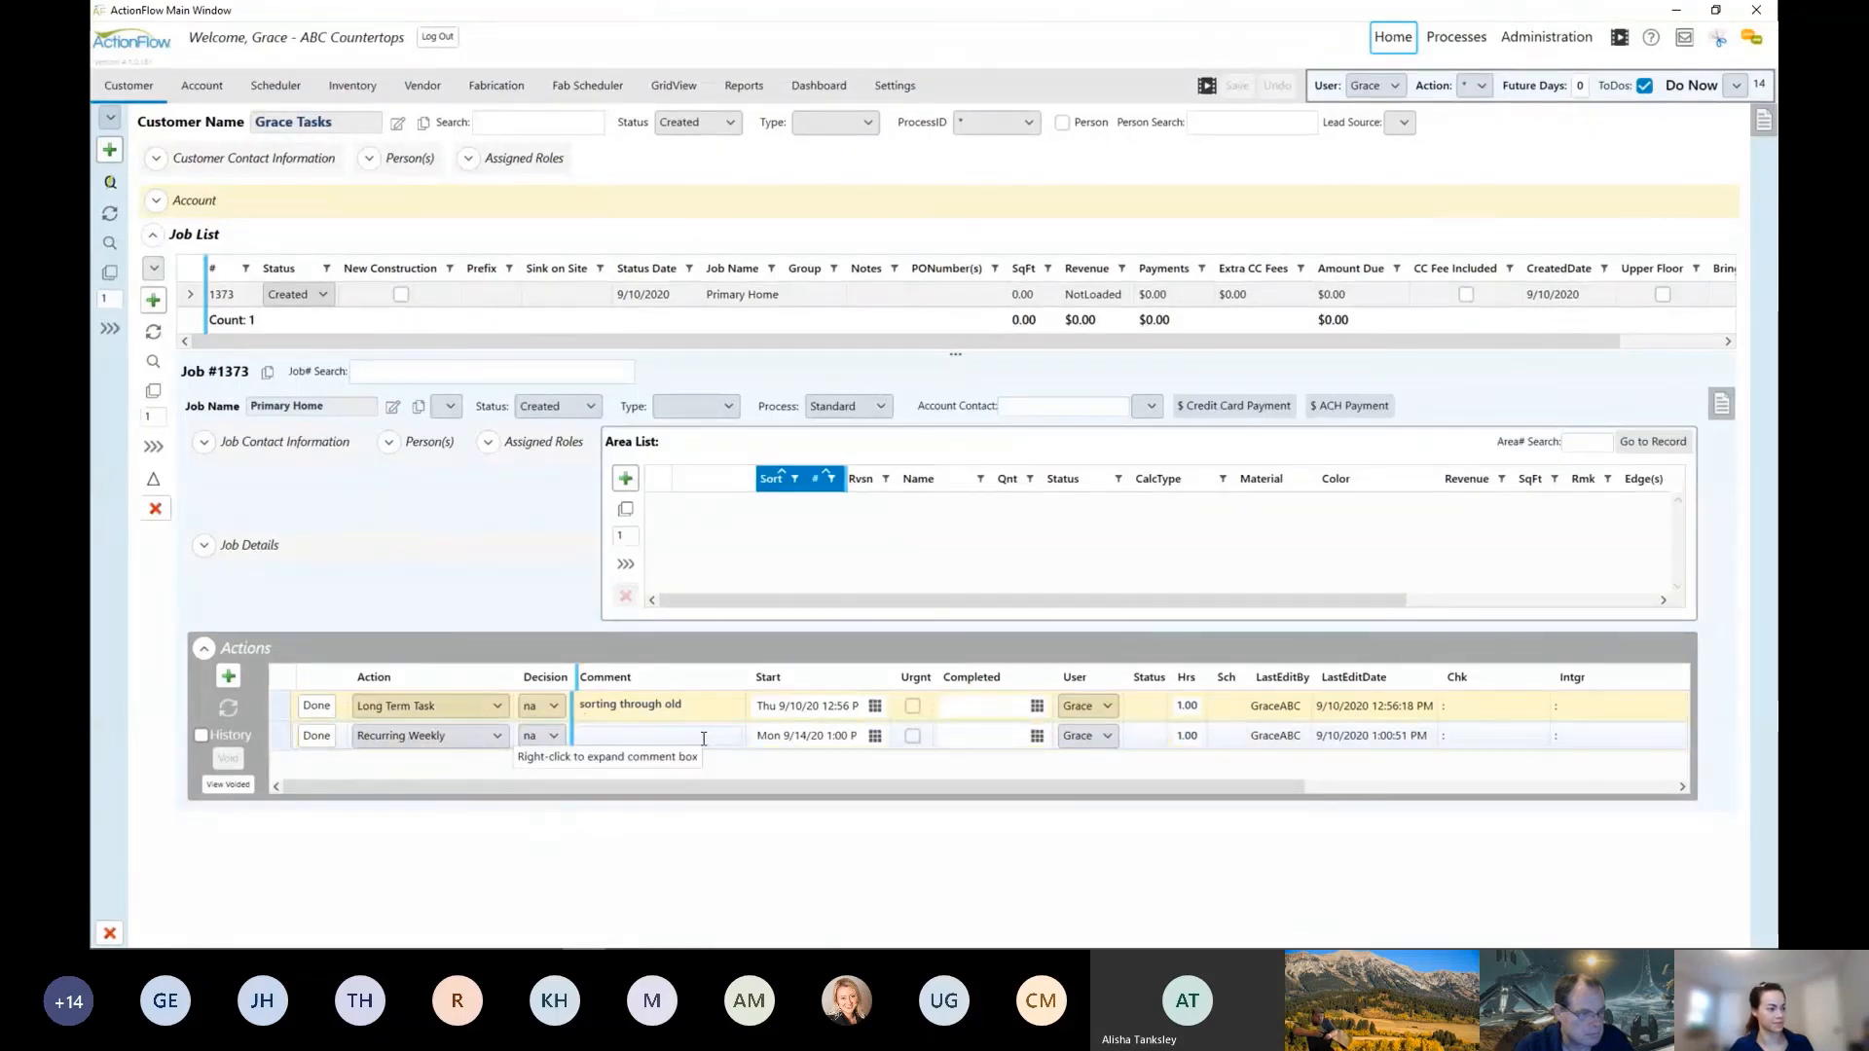
{"action": "left_click", "coordinate": [1644, 85]}
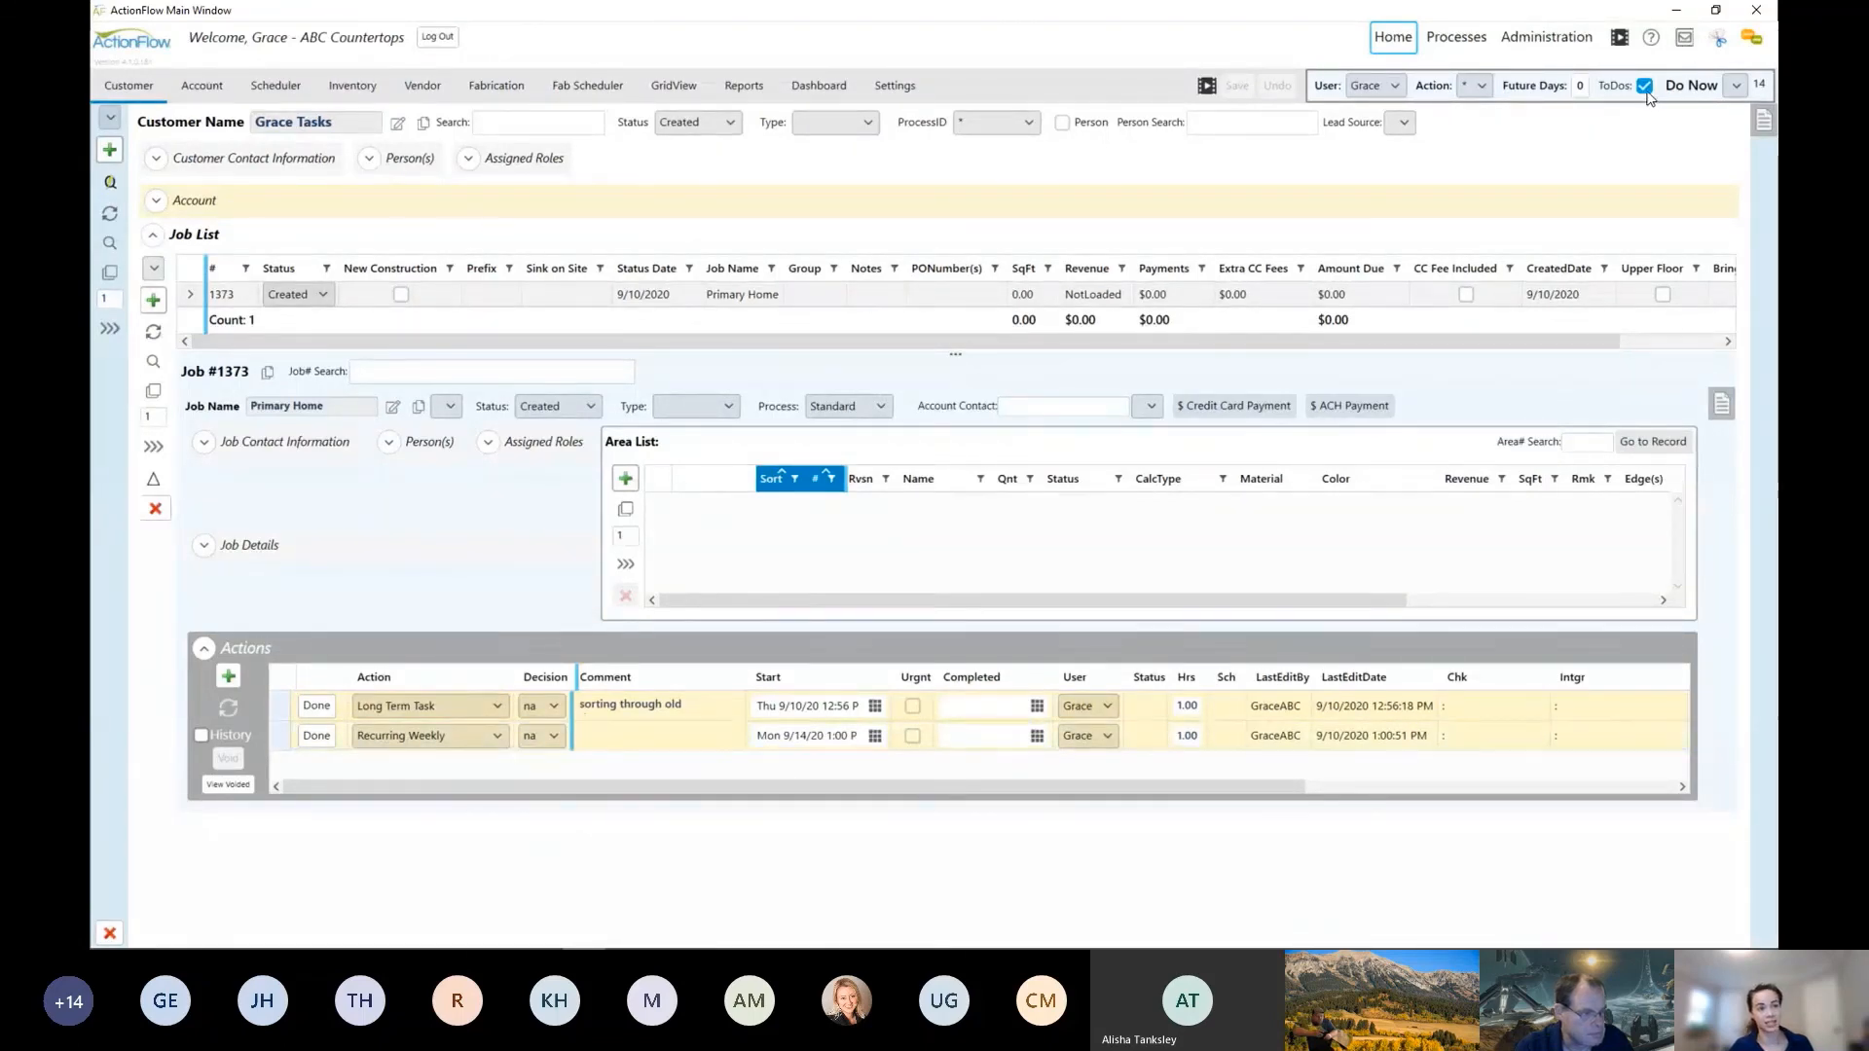
{"action": "left_click", "coordinate": [1644, 86]}
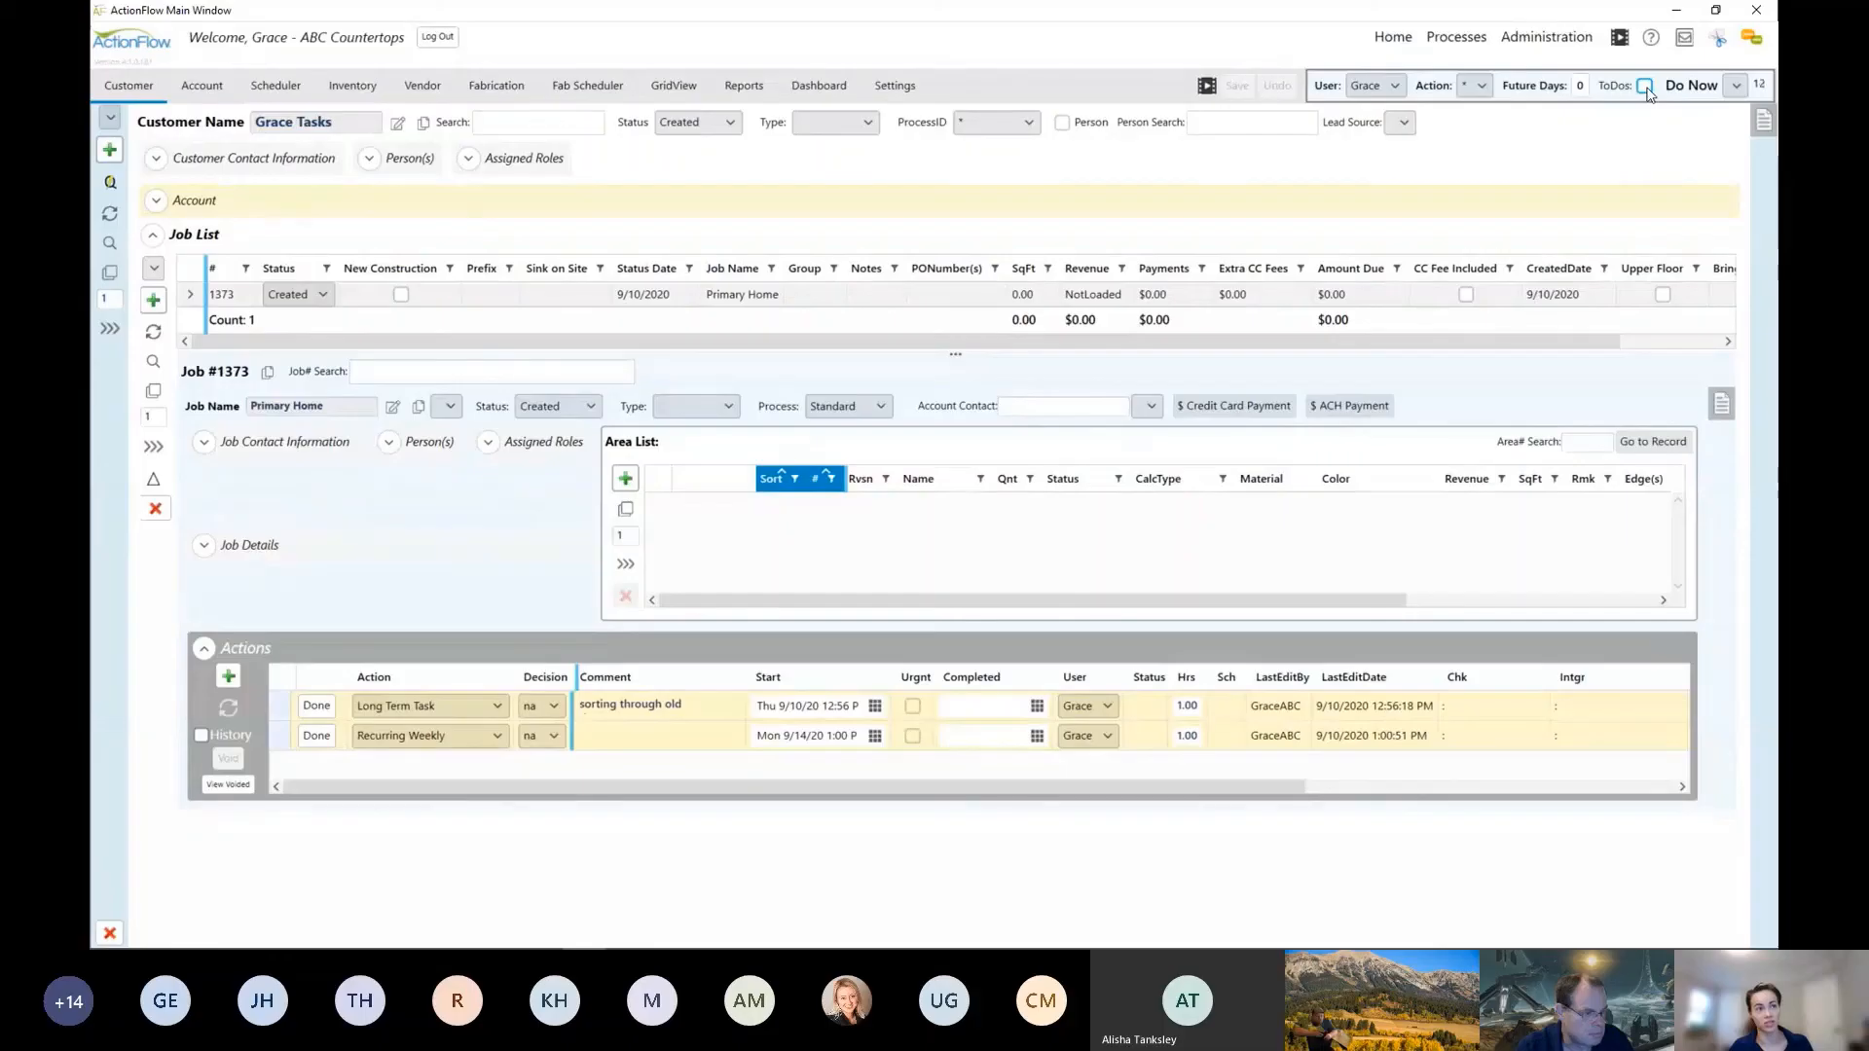
{"action": "left_click", "coordinate": [1645, 85]}
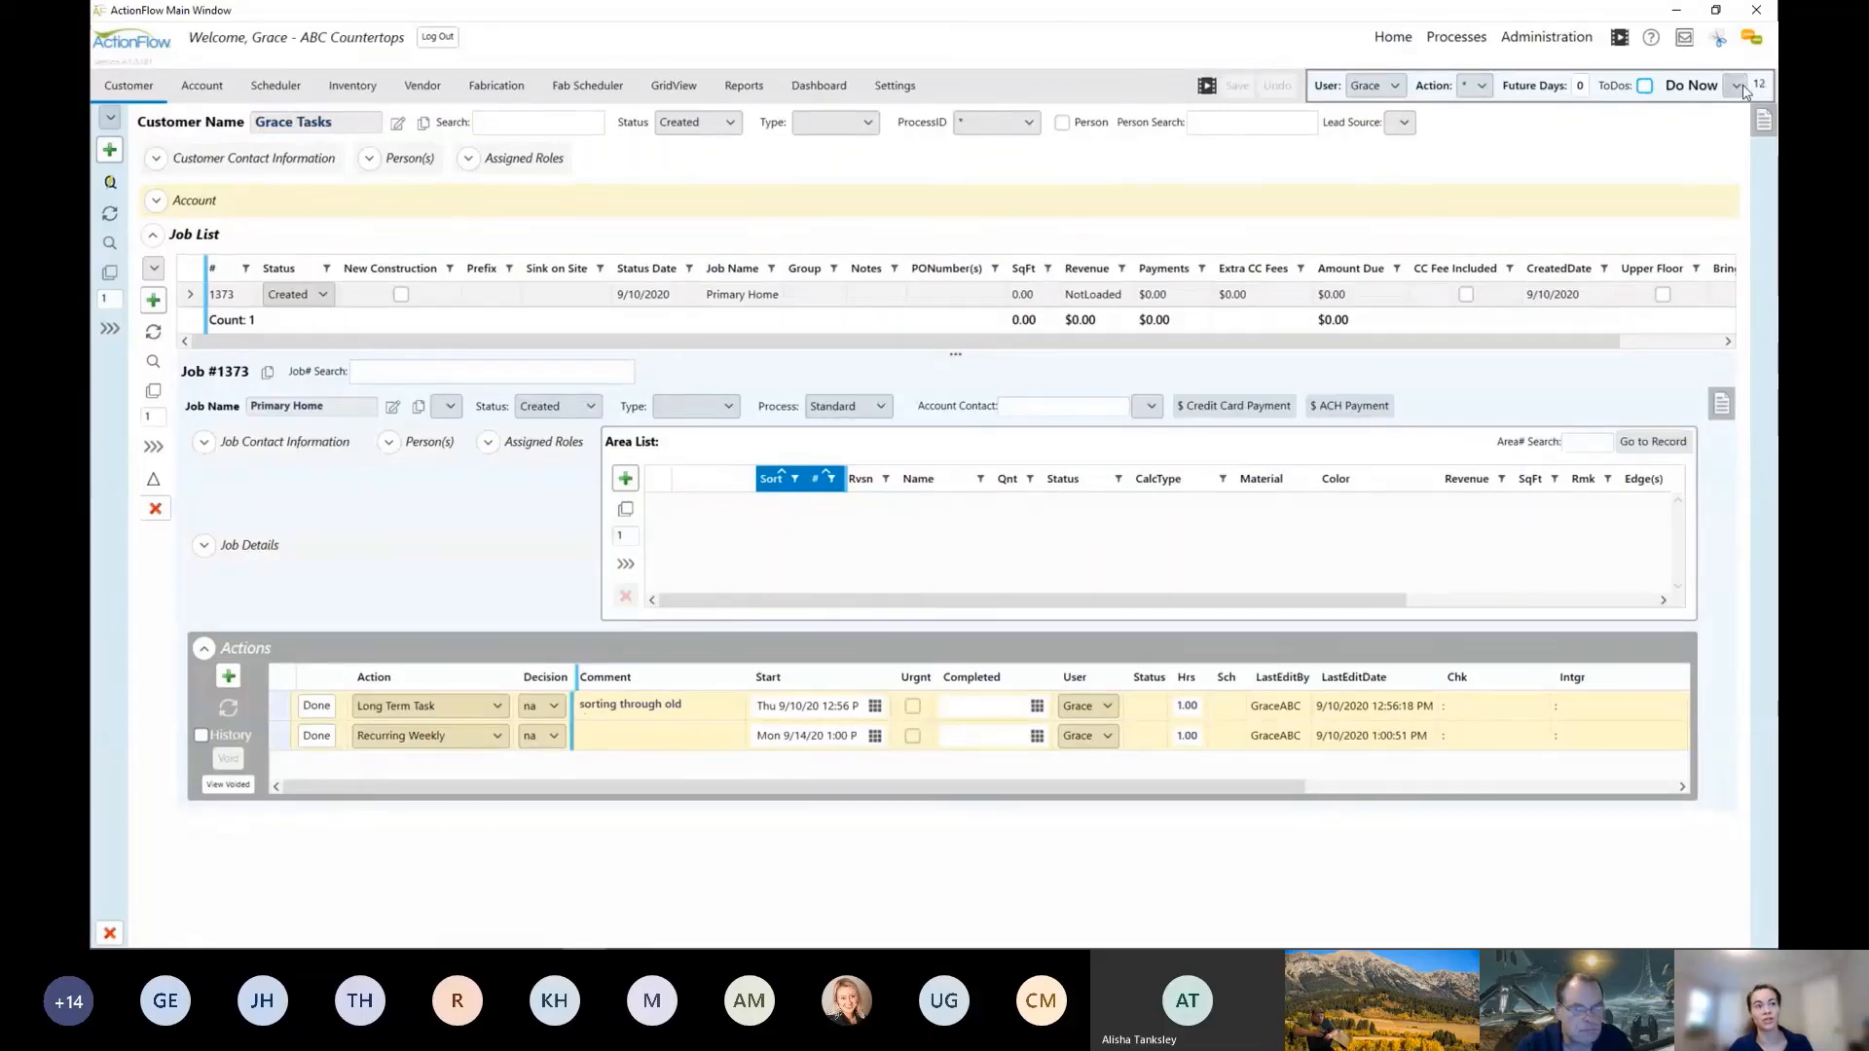